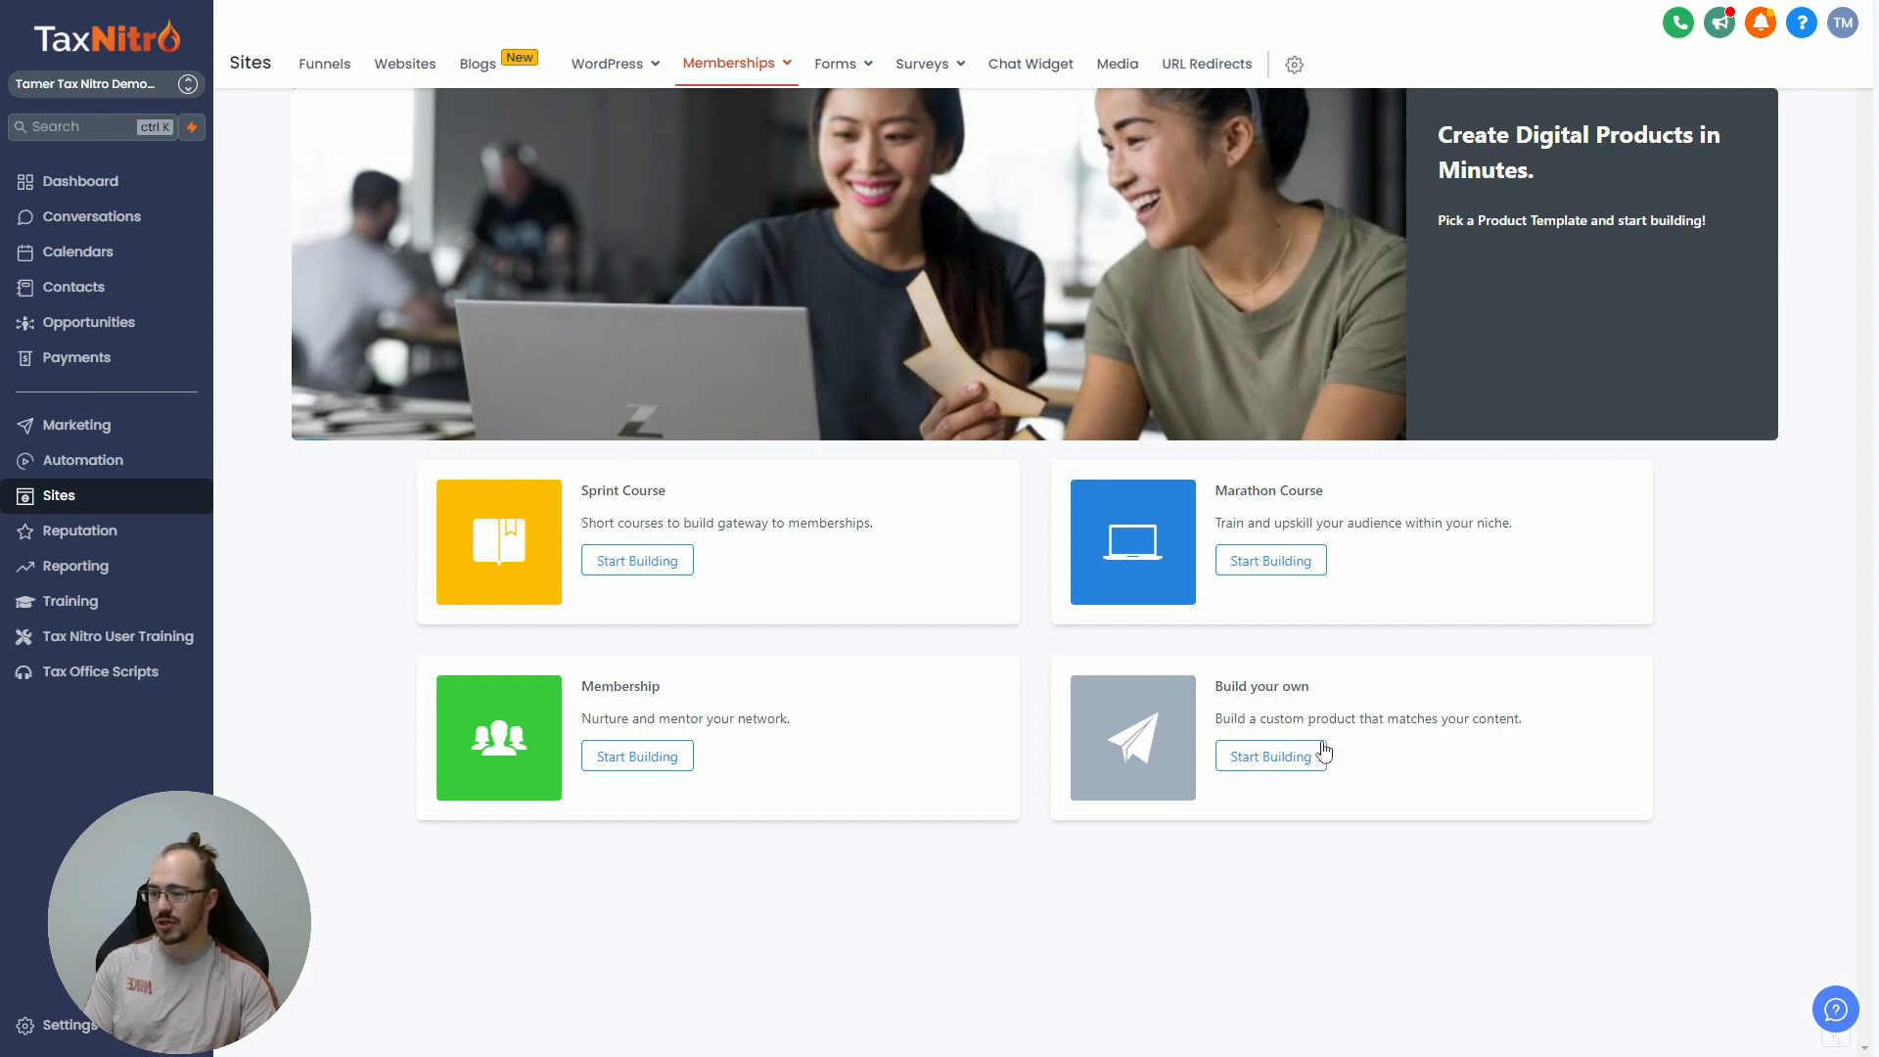
Step: Create a Build your own product named with the owner's first name in possessive form plus "How To Be Awesome Course"
click(1283, 760)
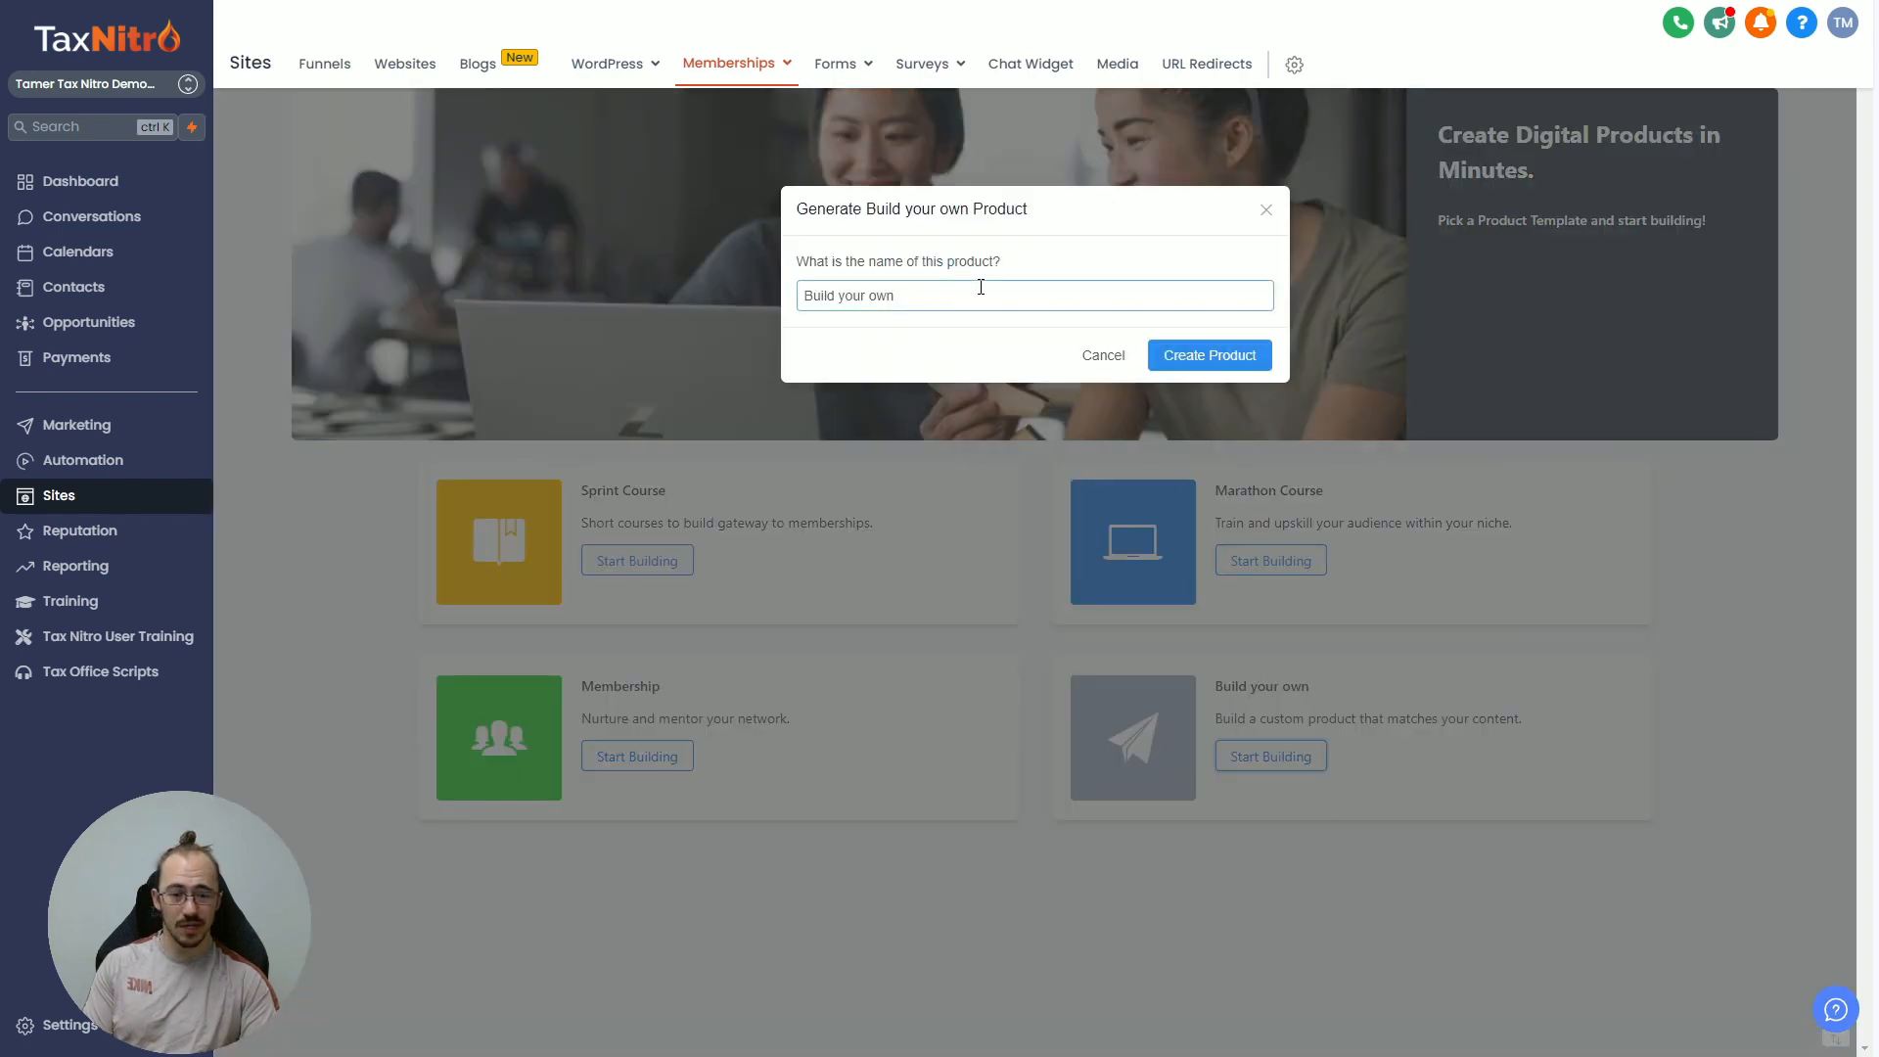
click(980, 286)
key(ctrl+a)
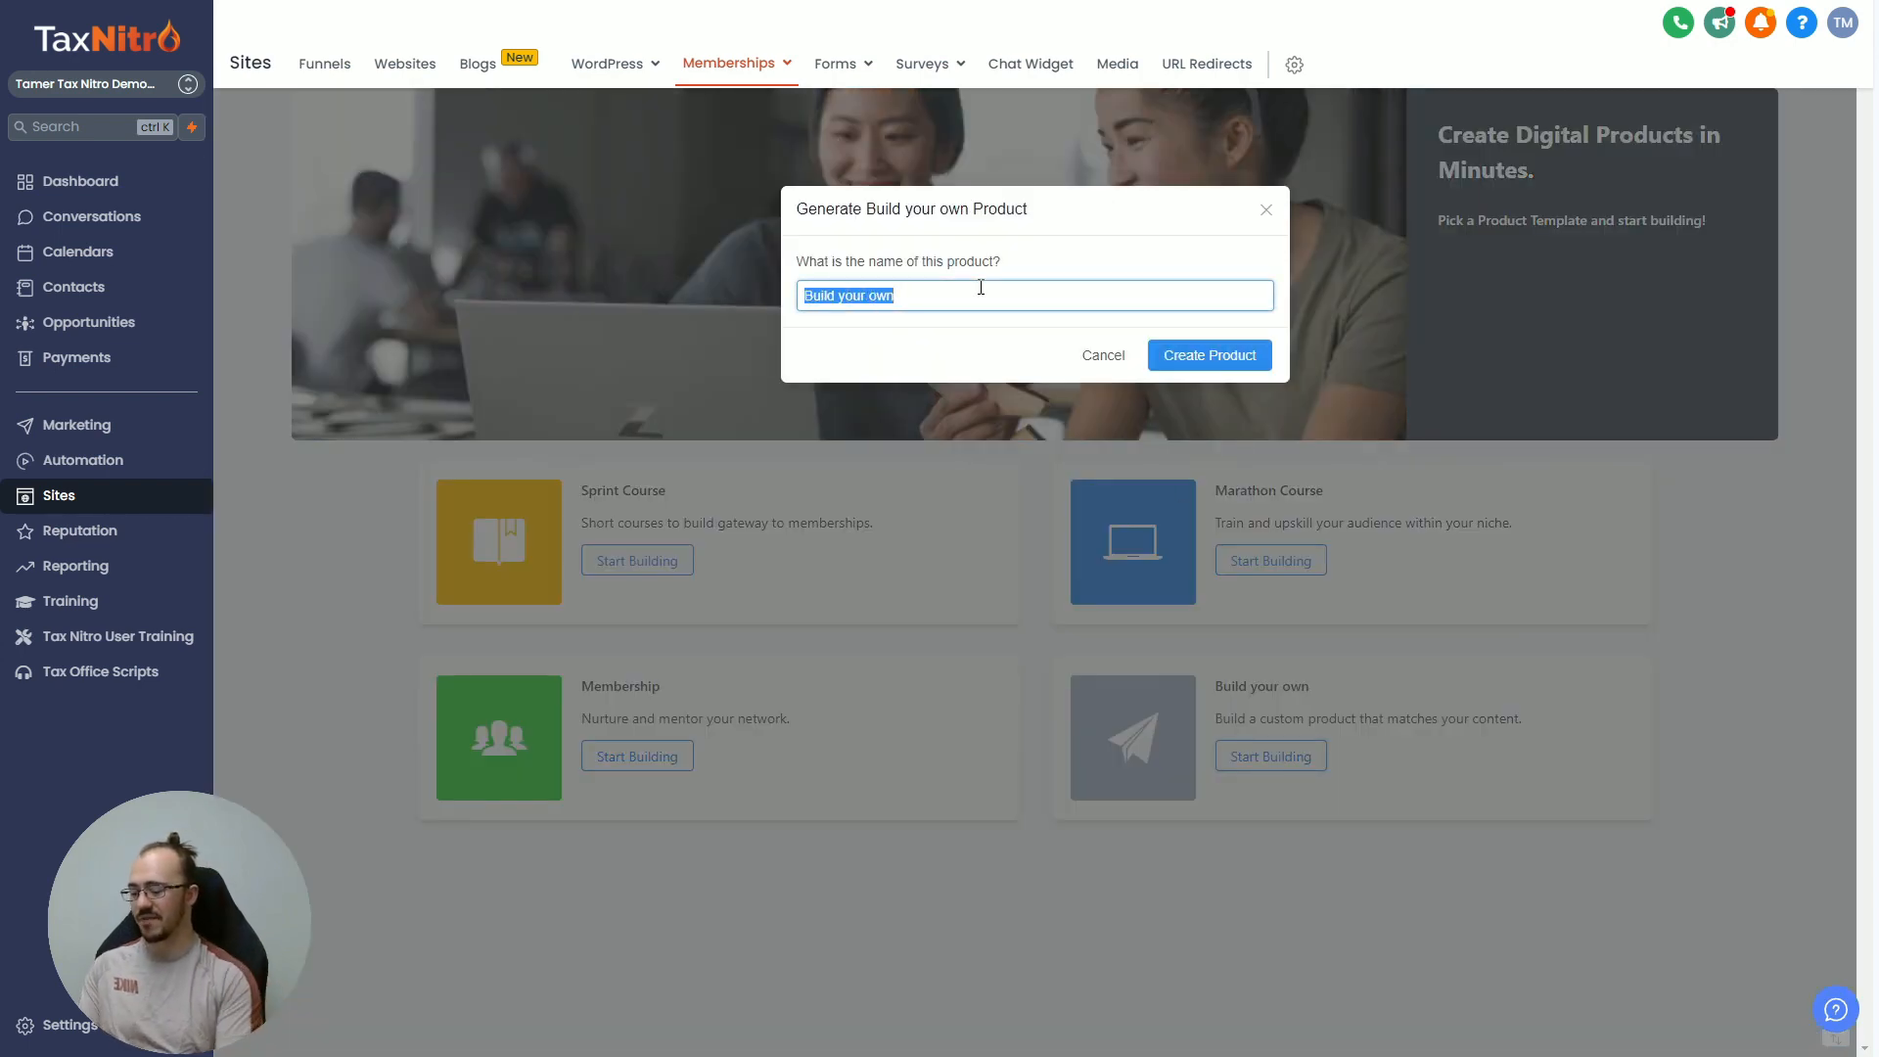
text(Tamer's How To)
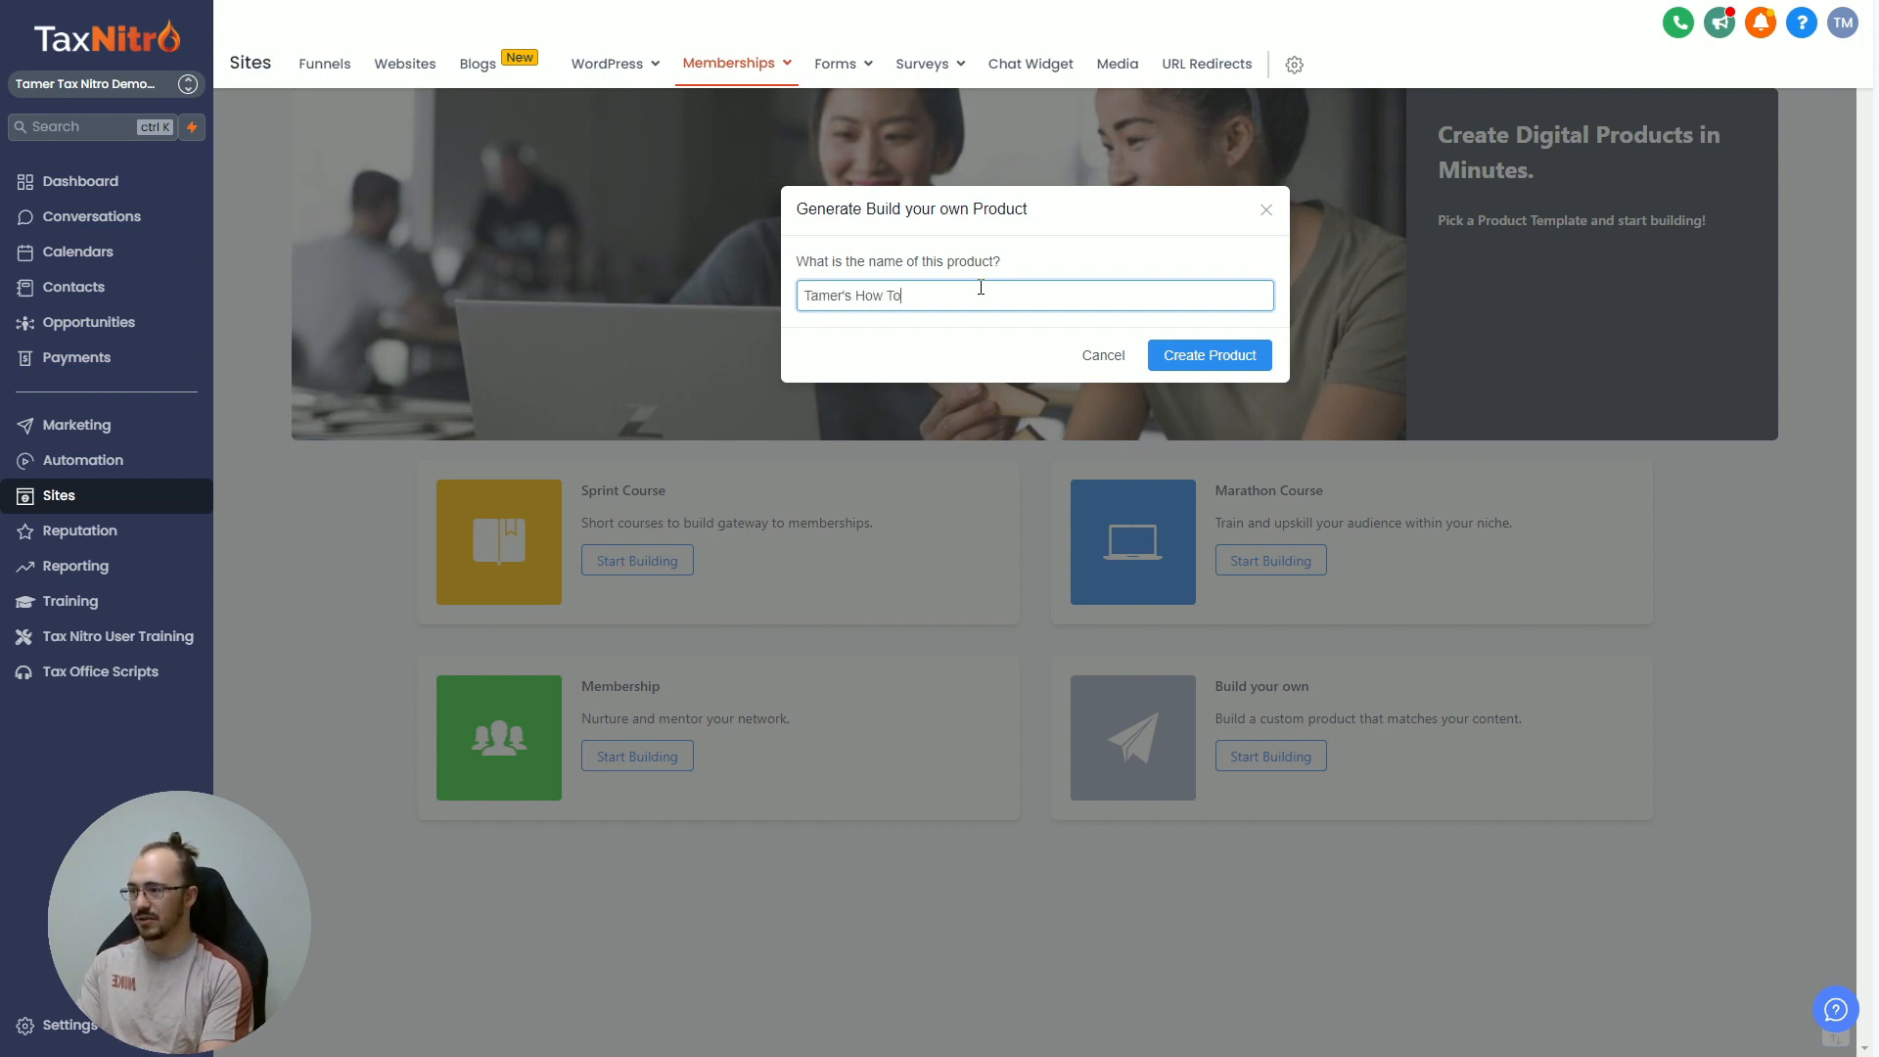
text( Be Awesome Course)
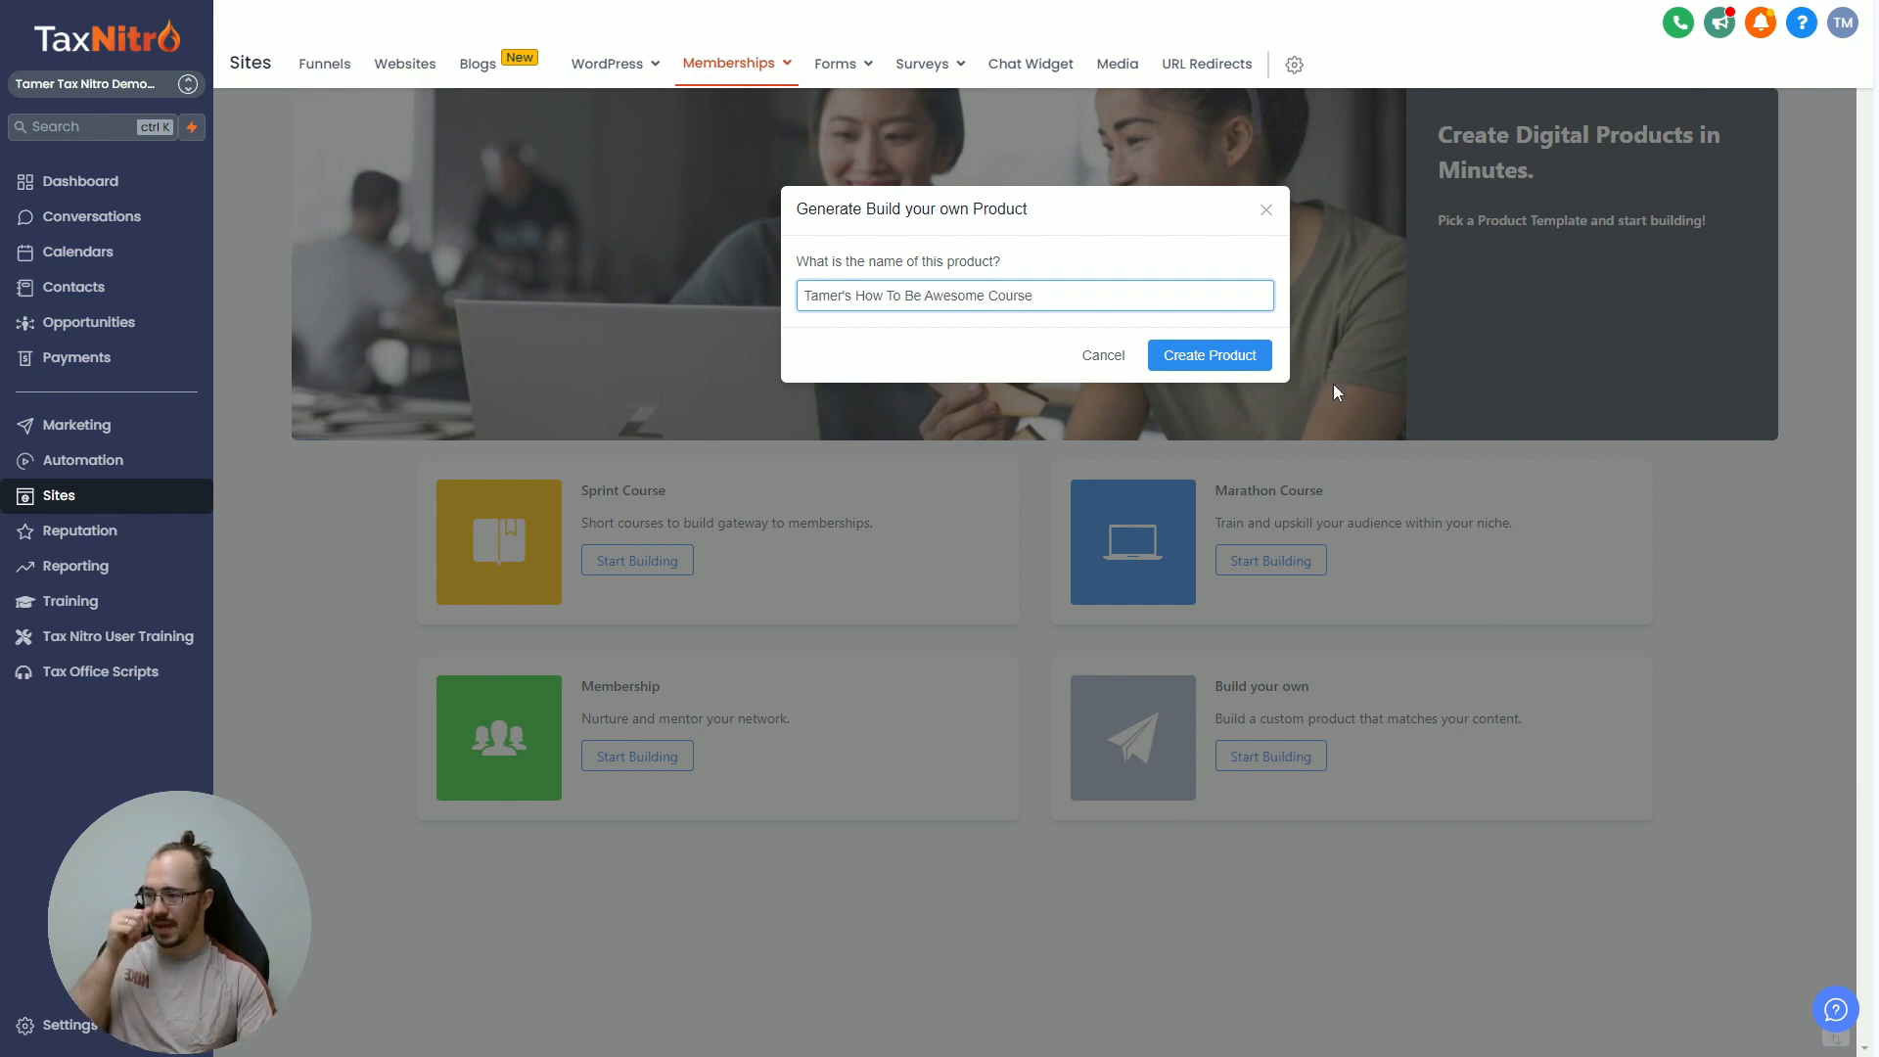
click(1219, 356)
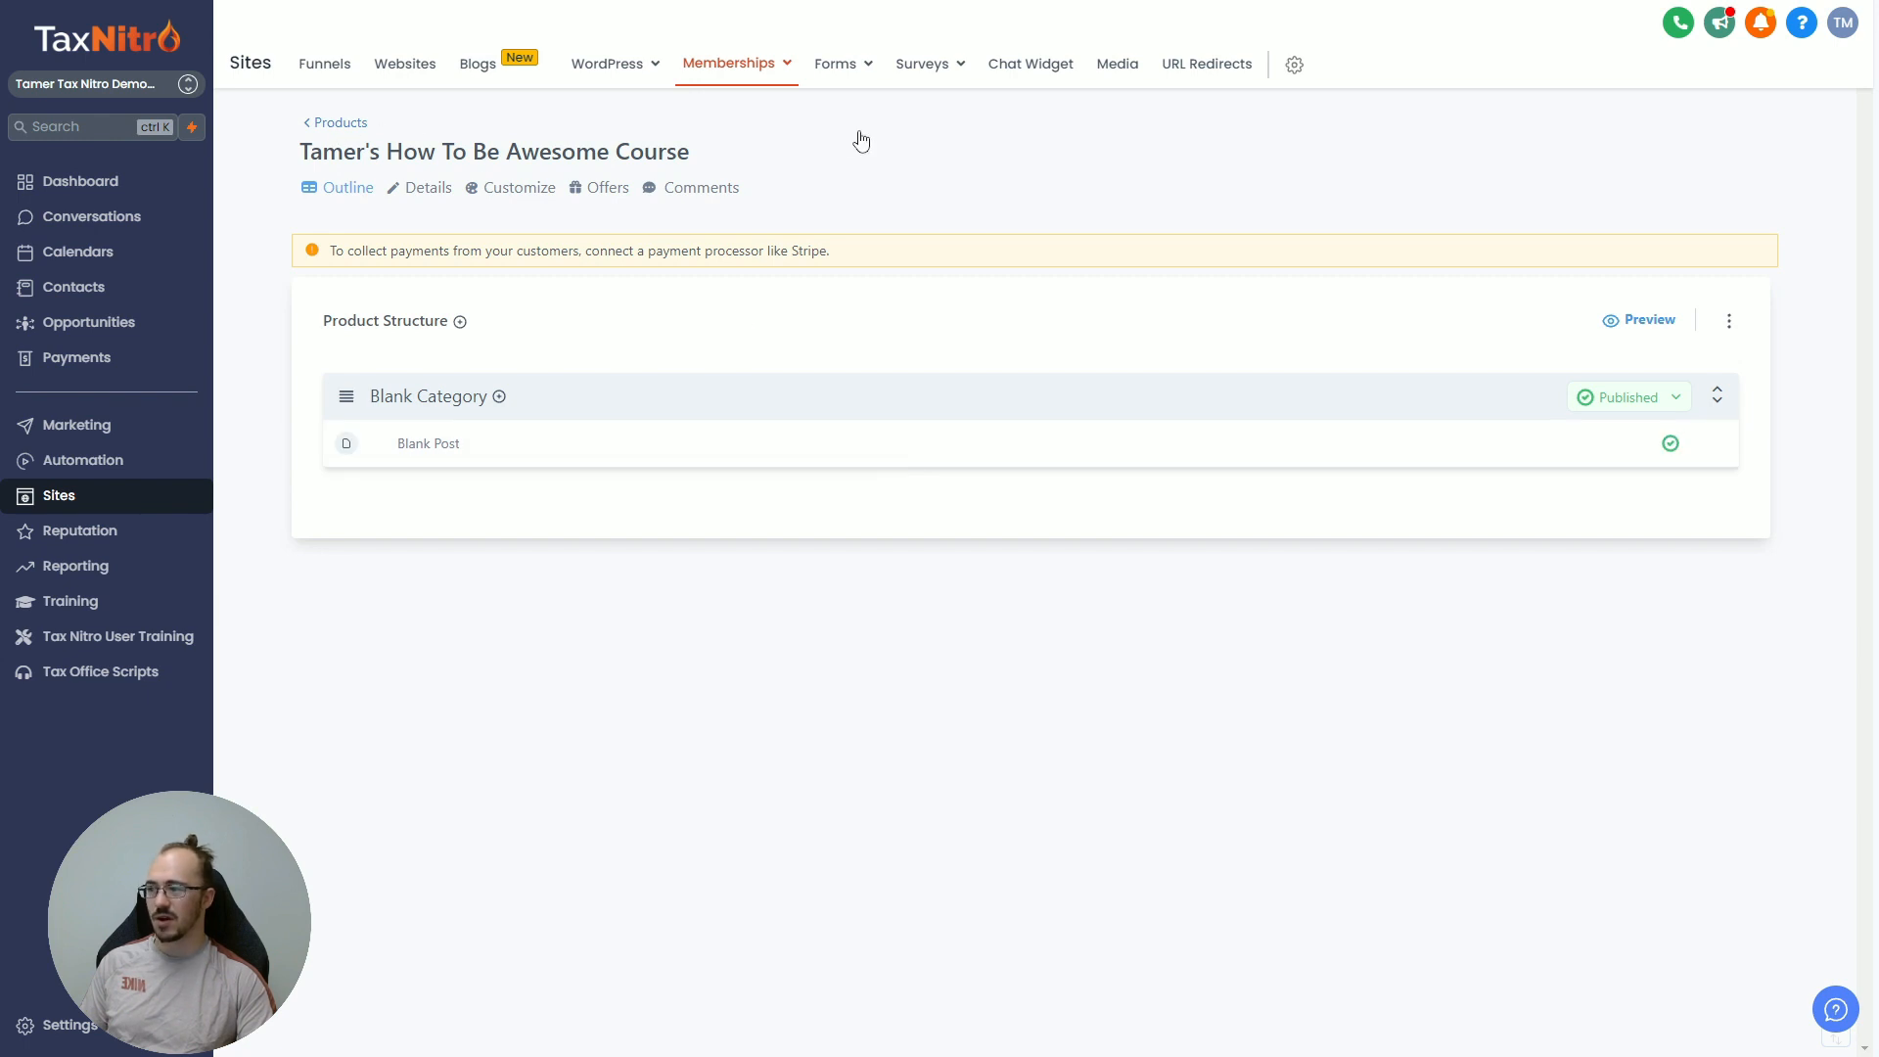
drag(289, 189, 375, 192)
click(372, 225)
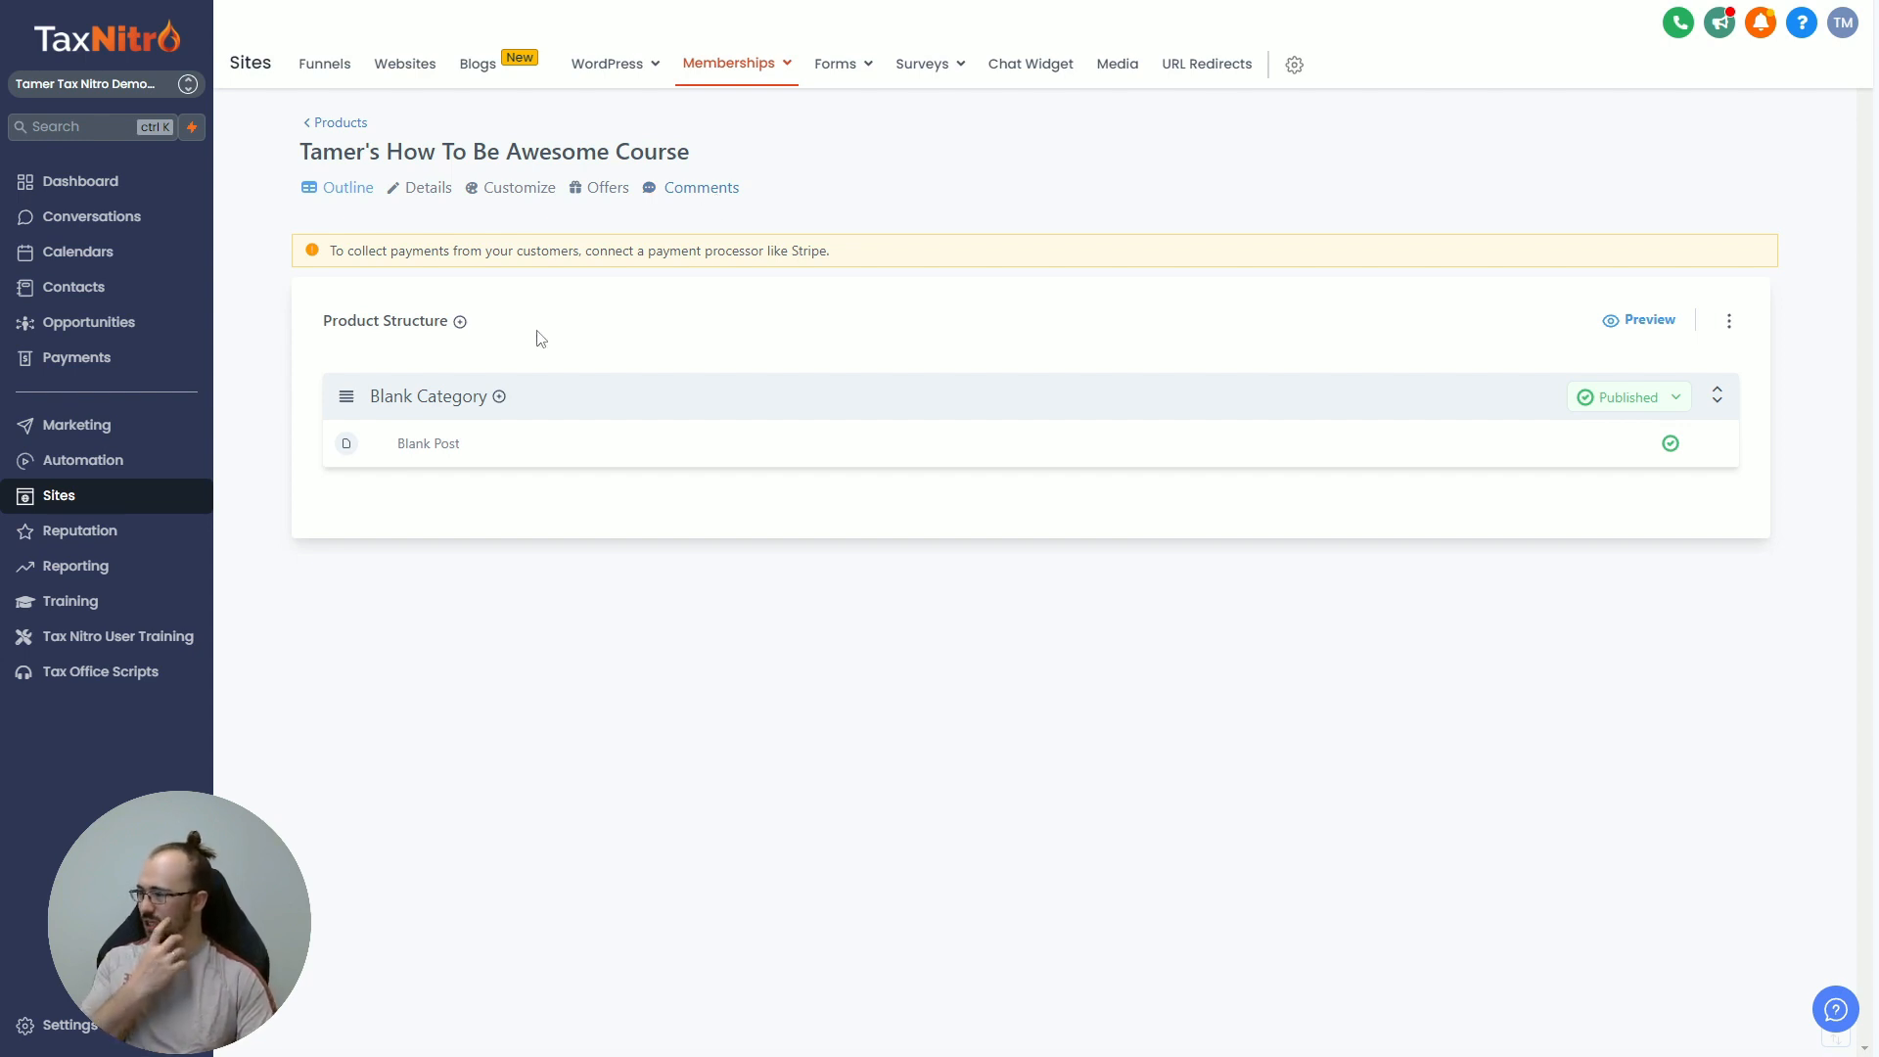
drag(326, 318, 461, 333)
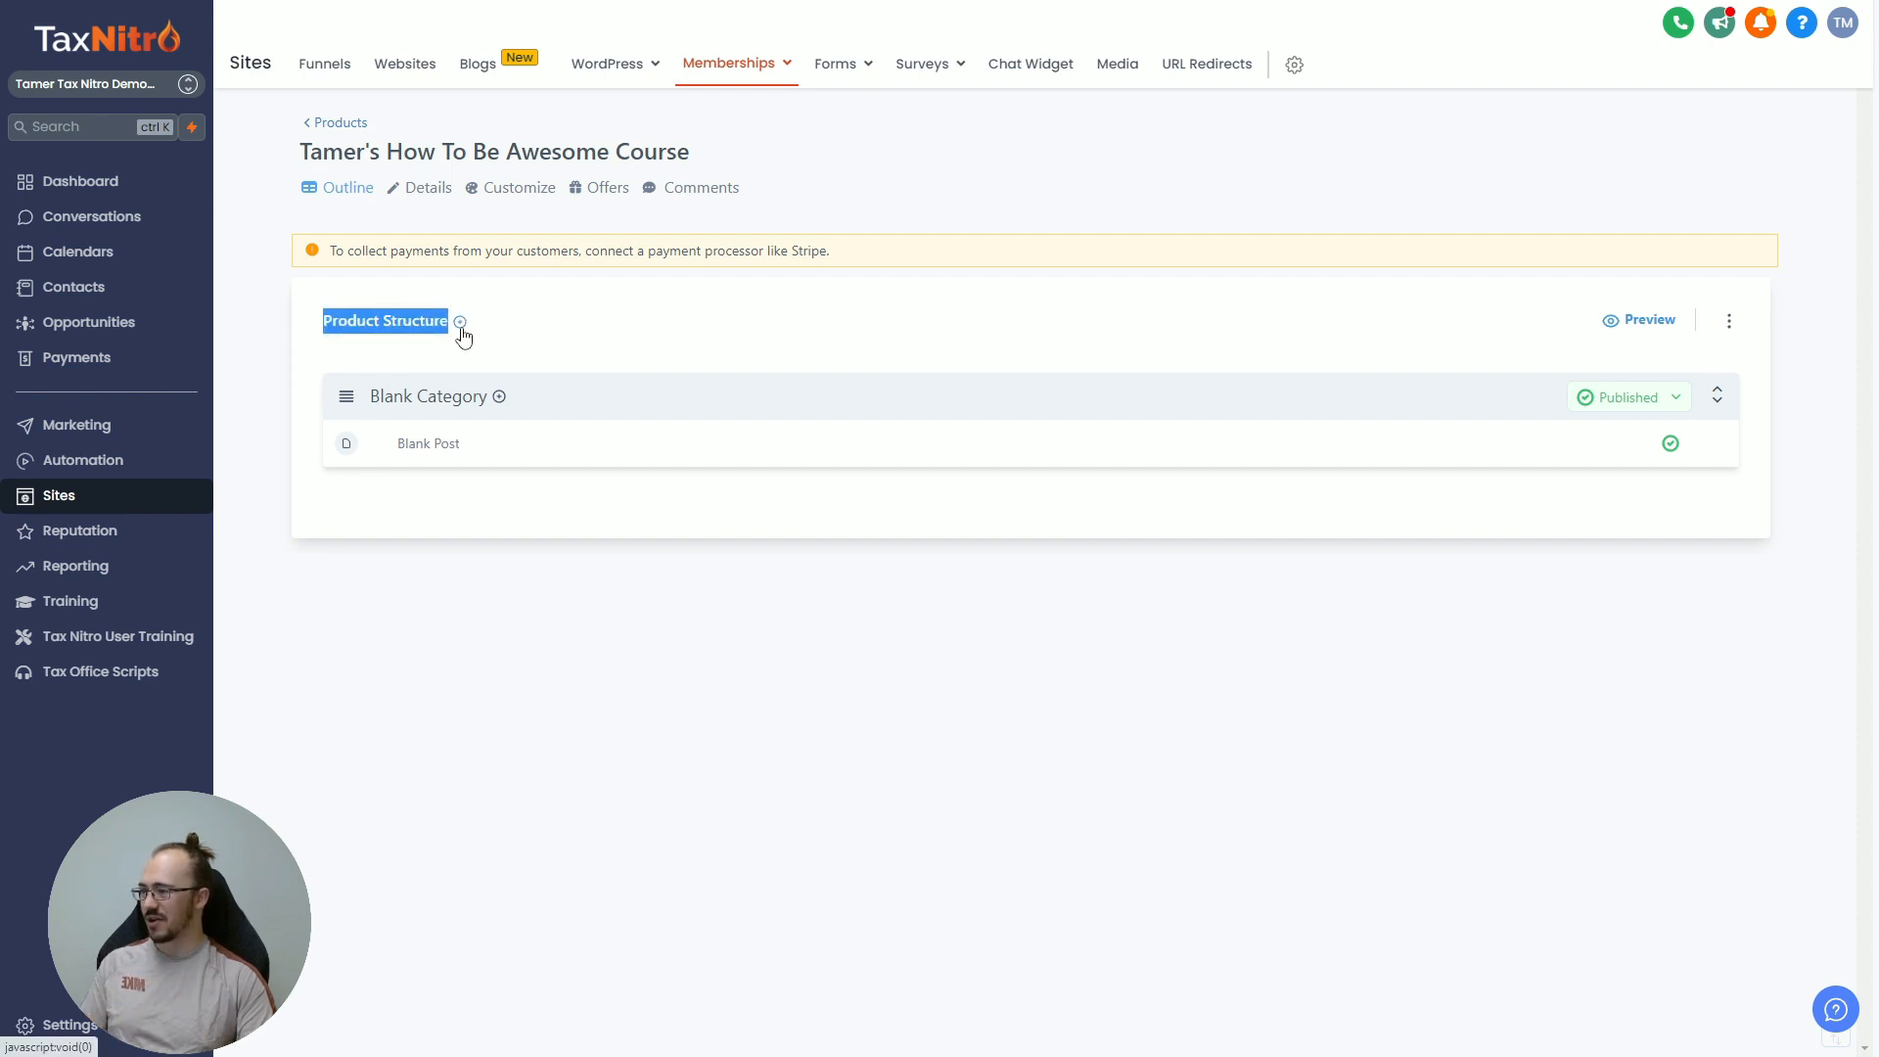
click(489, 365)
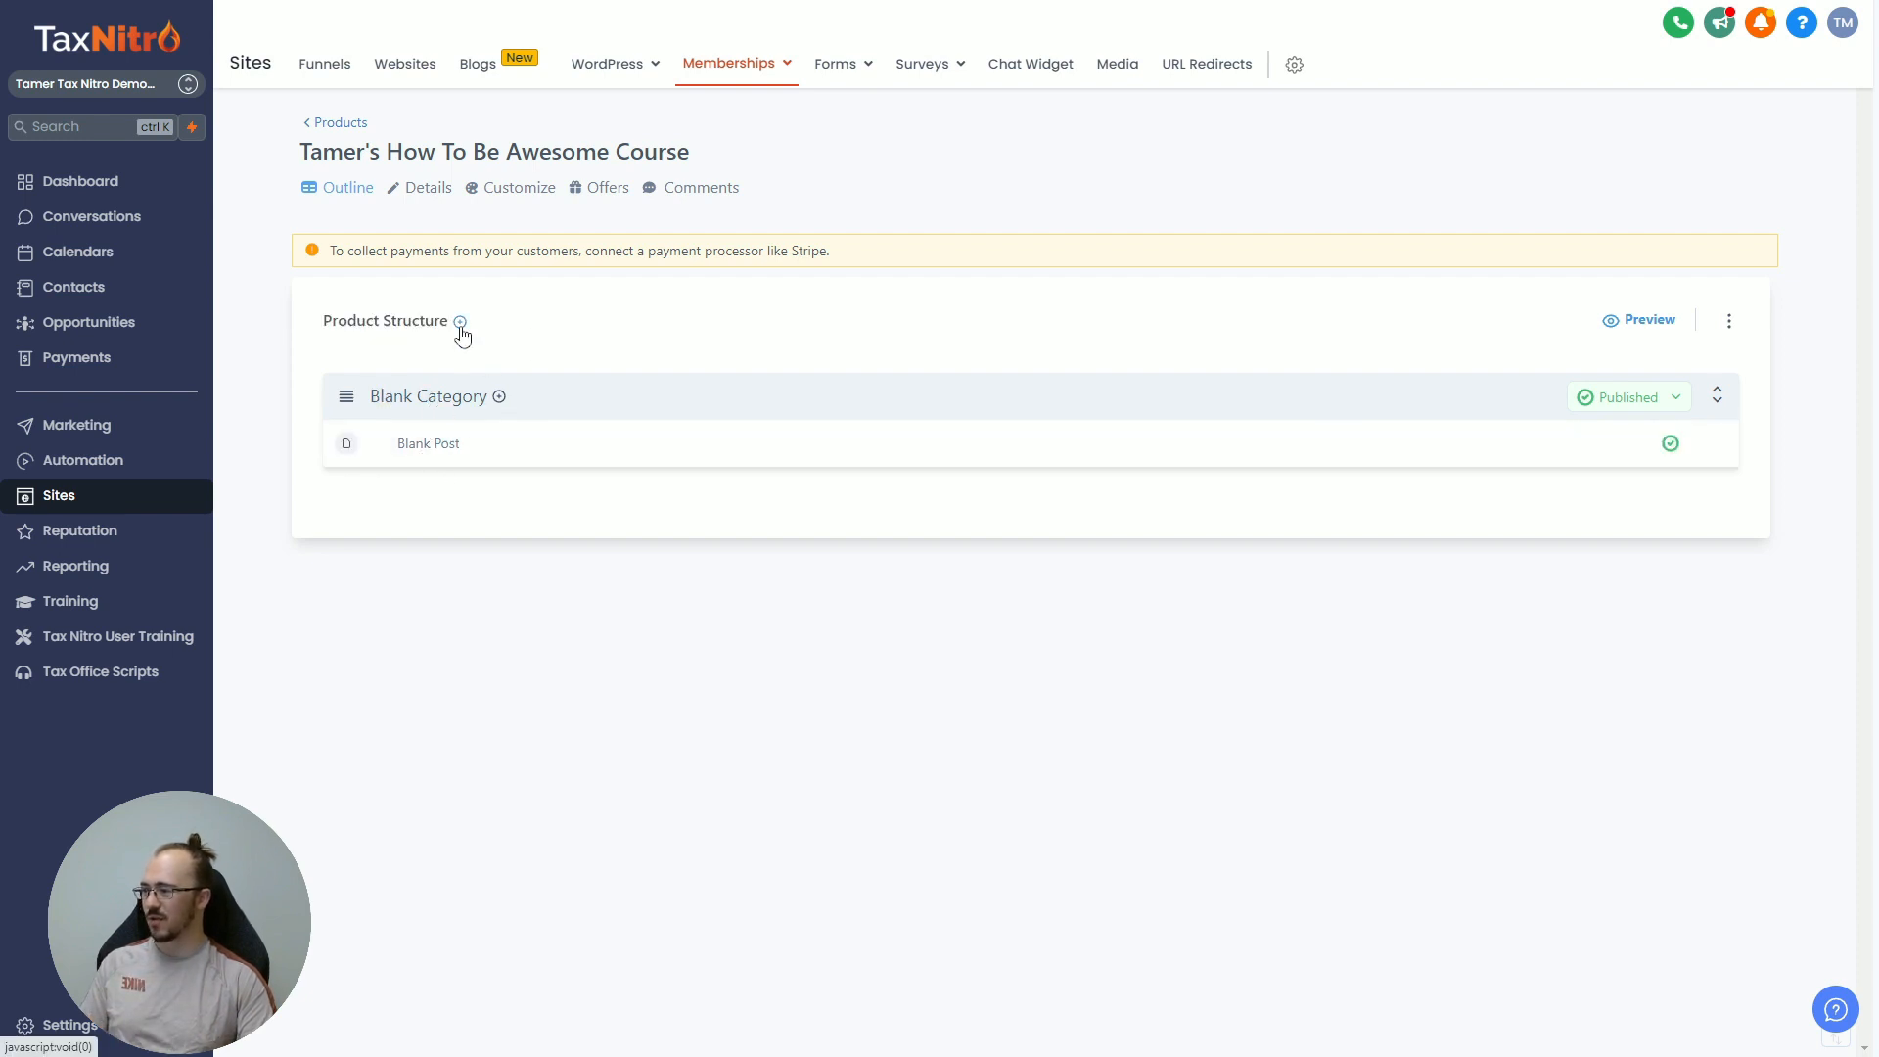
Step: Add a category titled "Chapter 1: How it all started" to the product structure
click(459, 321)
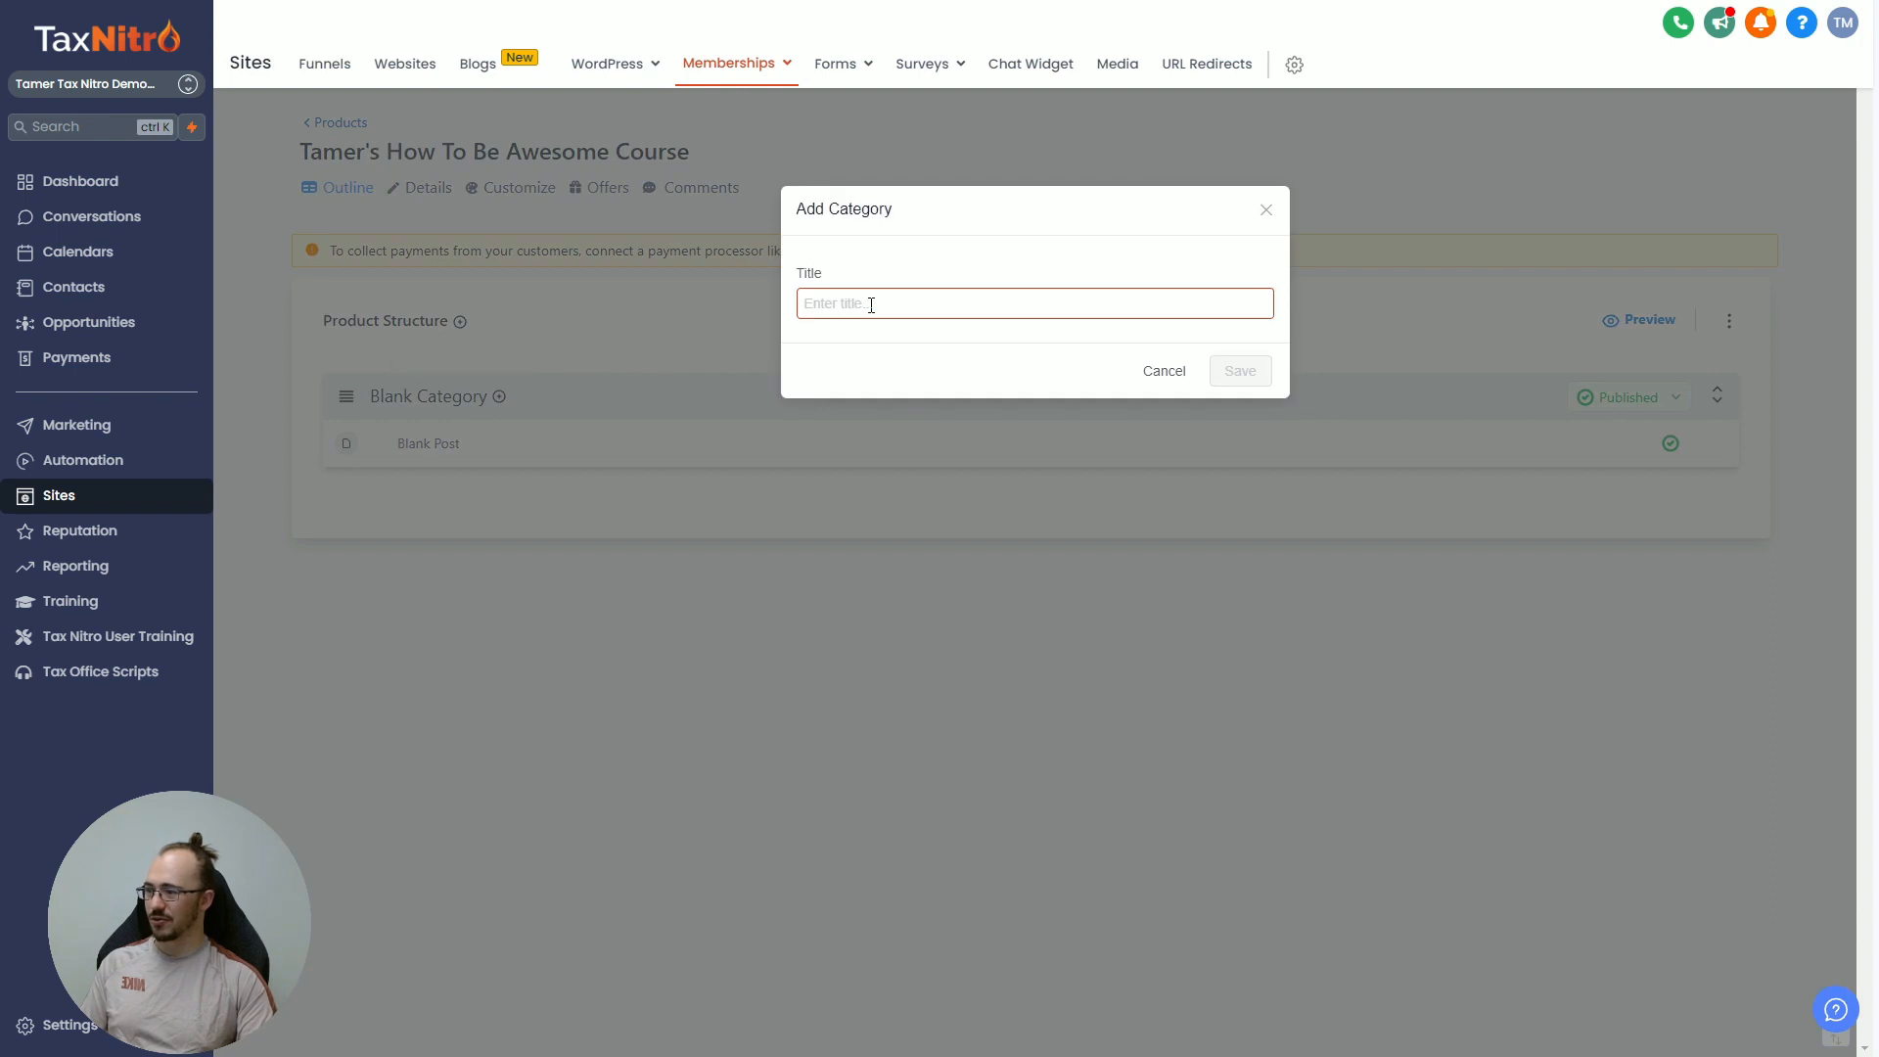
click(871, 304)
text(C)
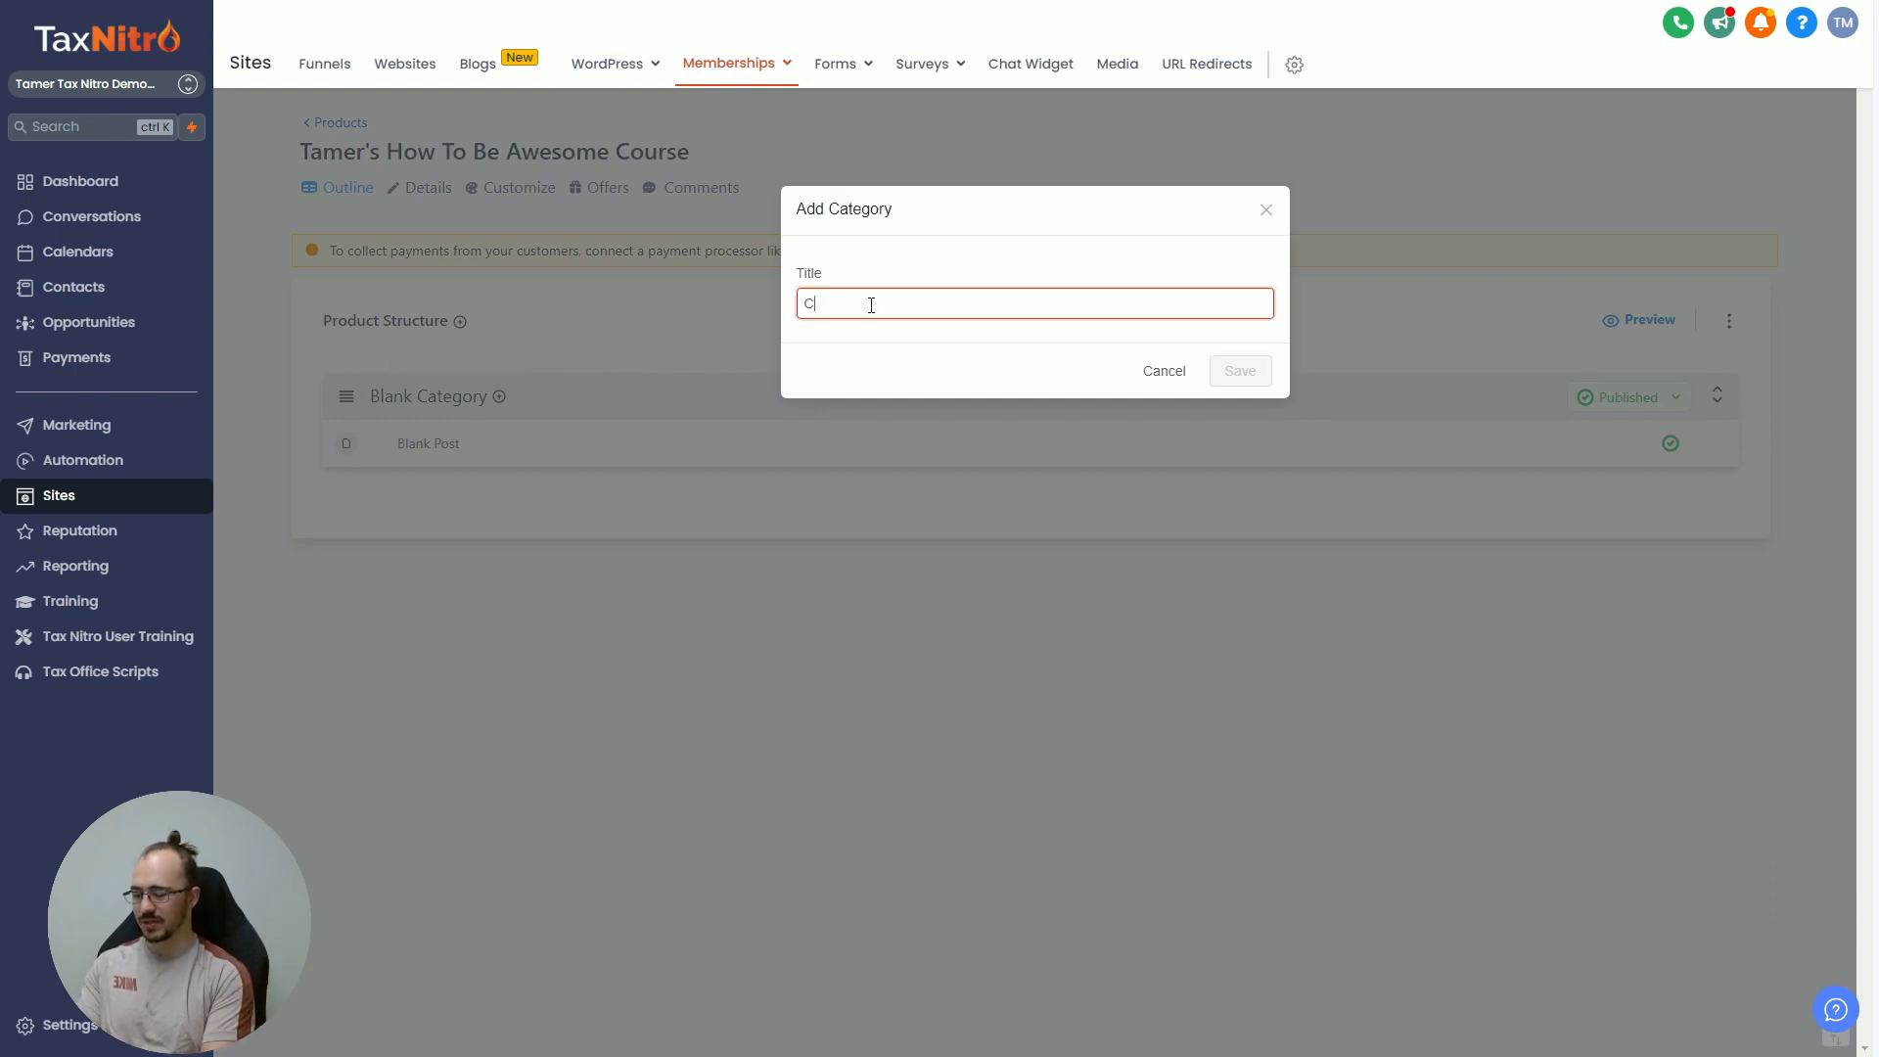
text(hapter 1: How )
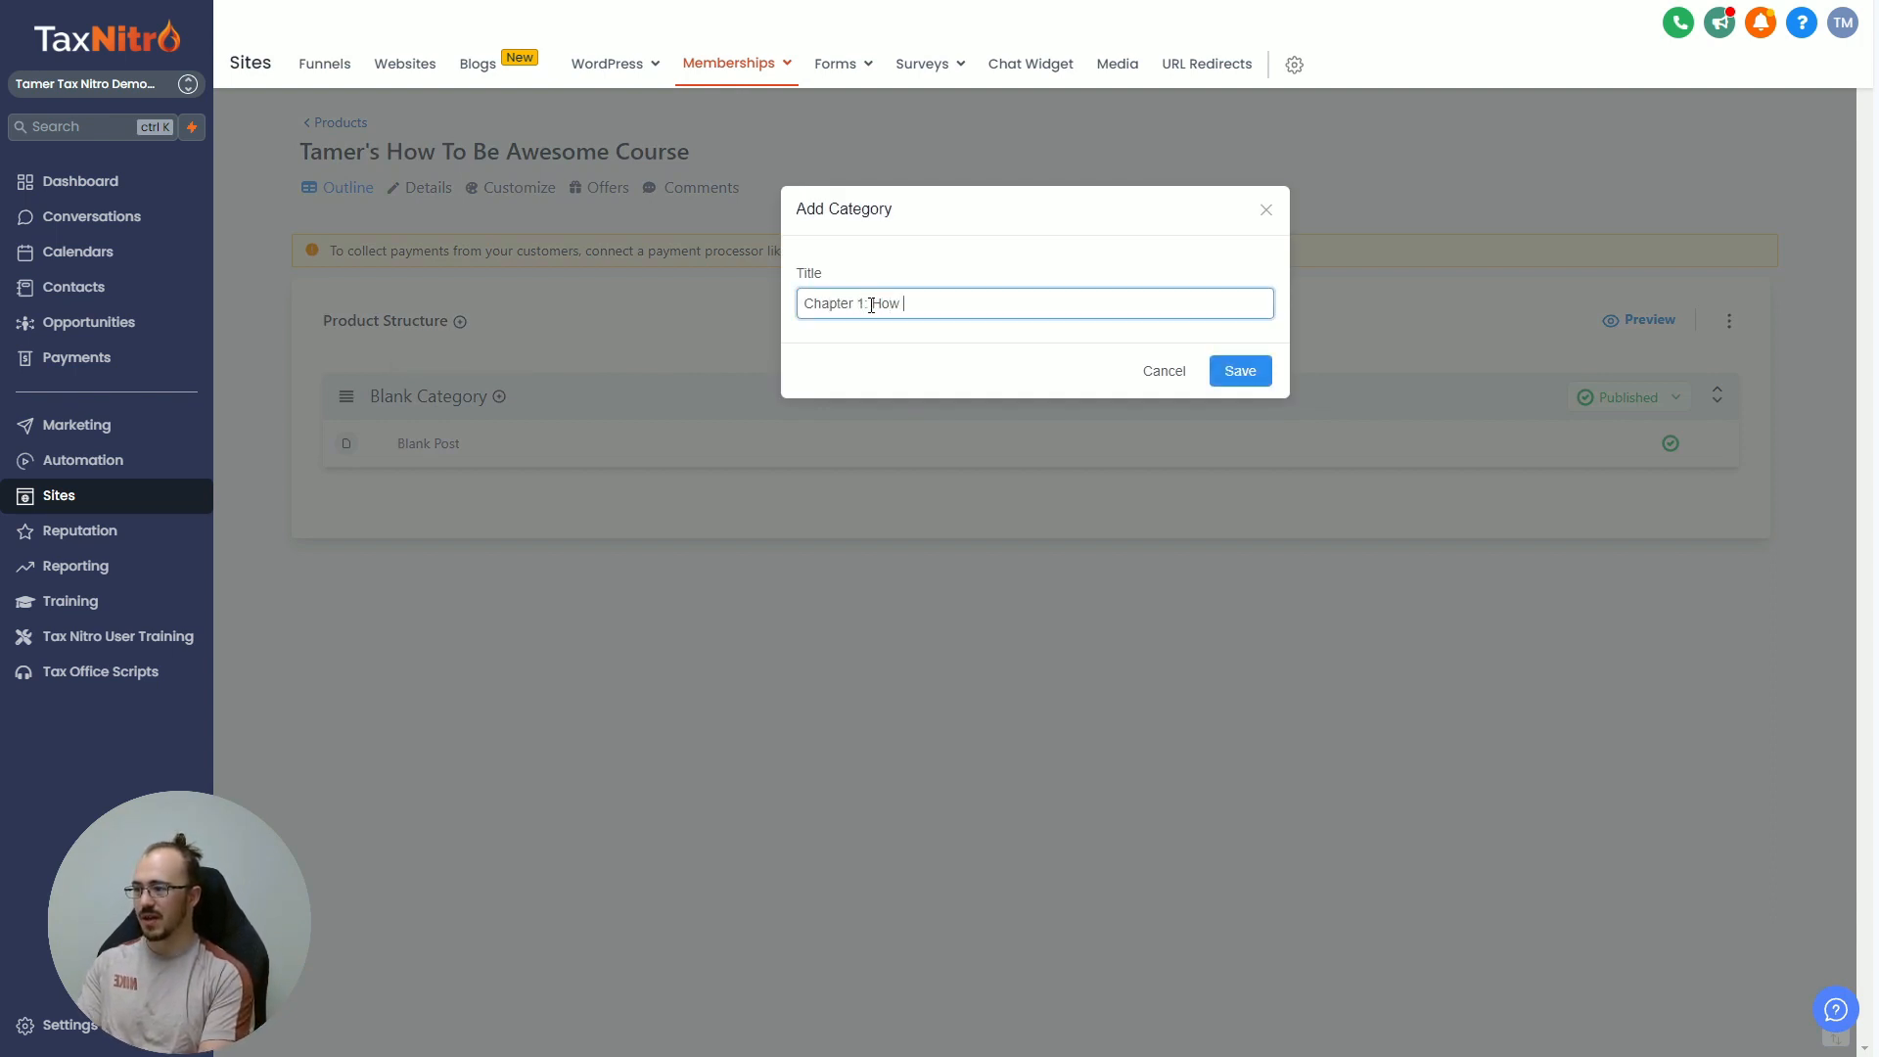
text(it all started)
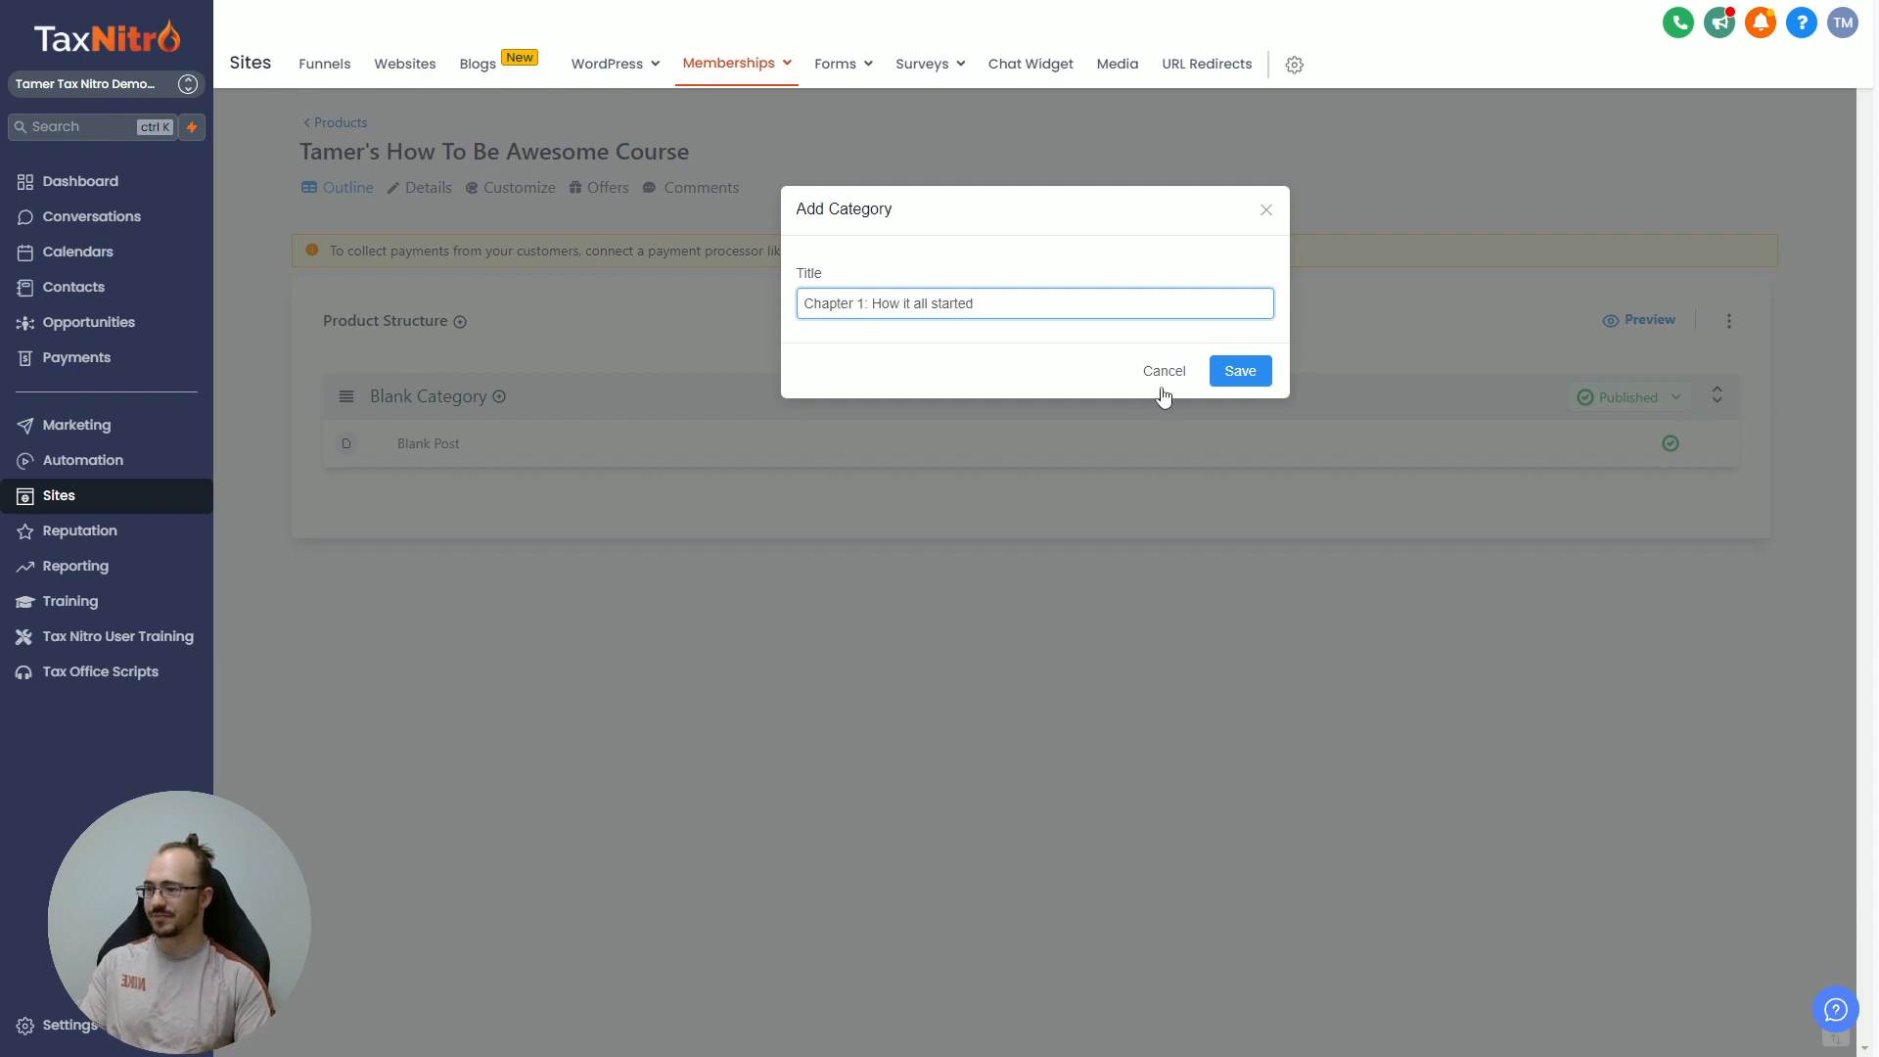
click(1229, 373)
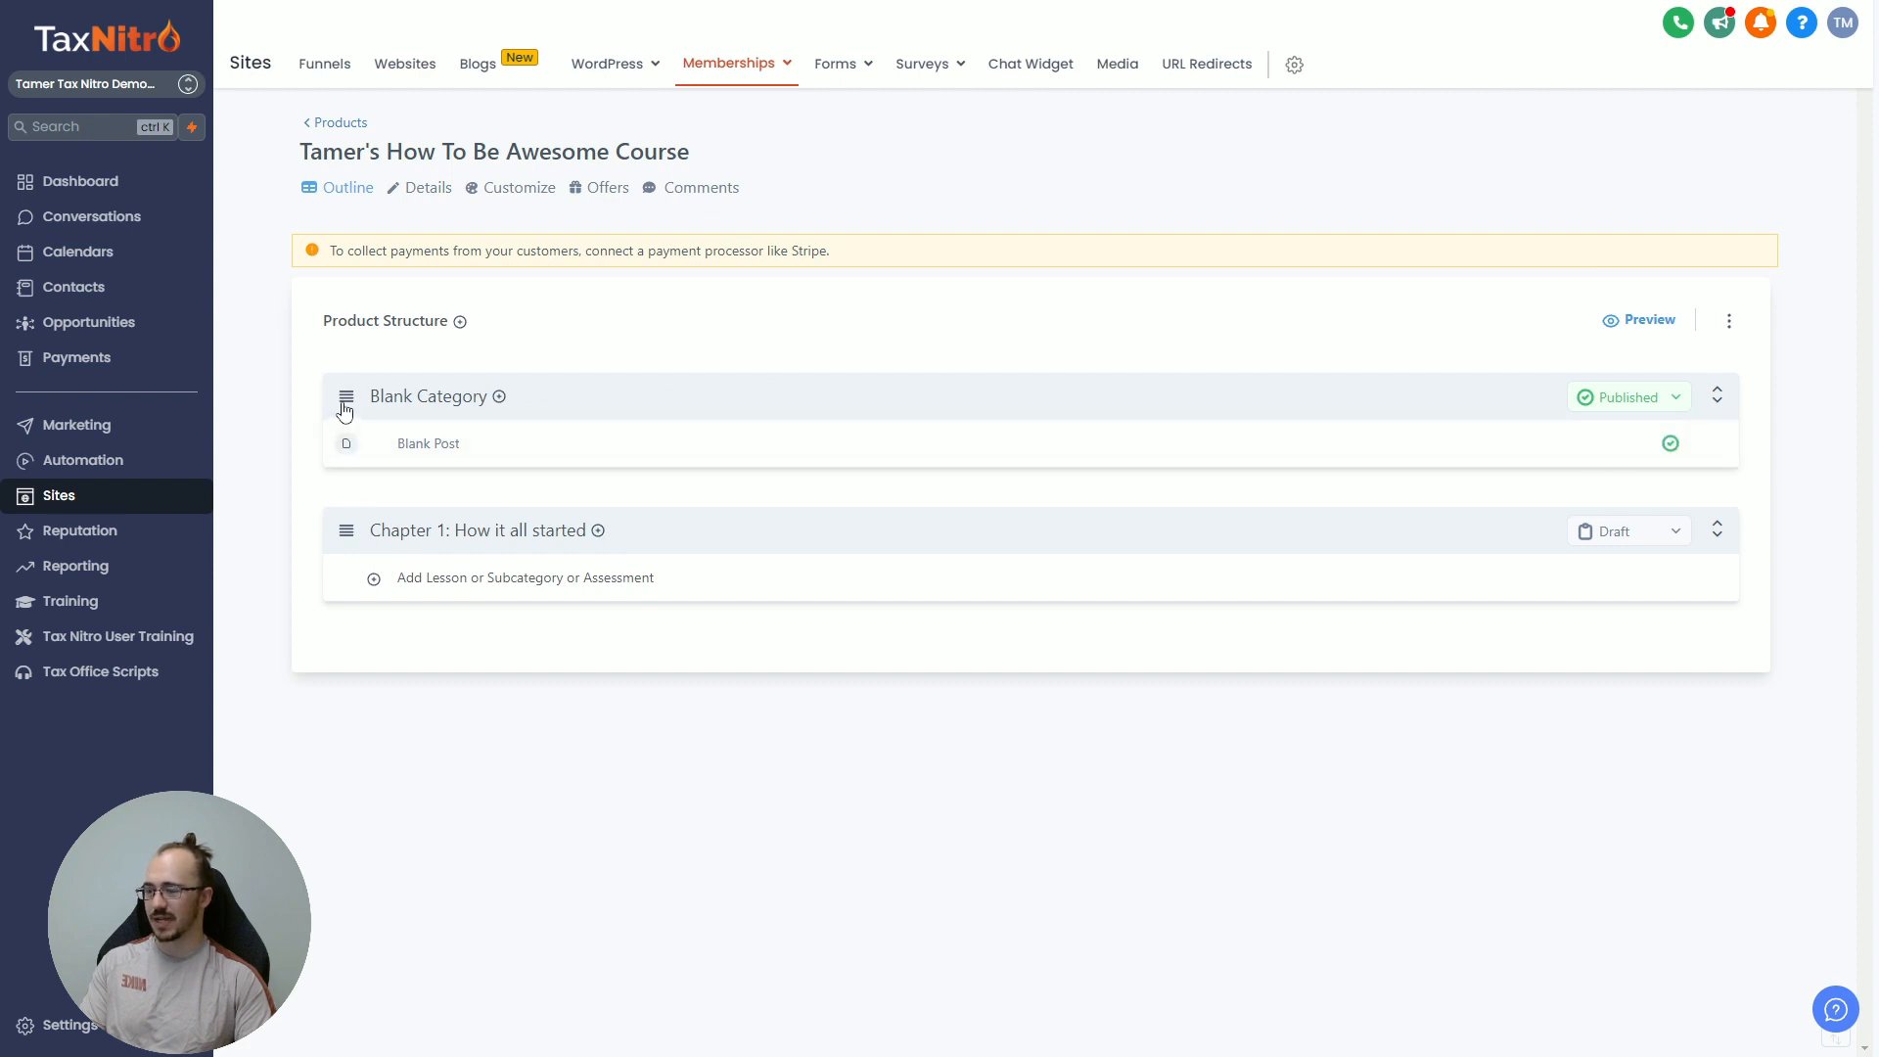
Step: Reorder the outline so Blank Category sits below Chapter 1, and move Blank Post into Chapter 1
drag(344, 411, 343, 572)
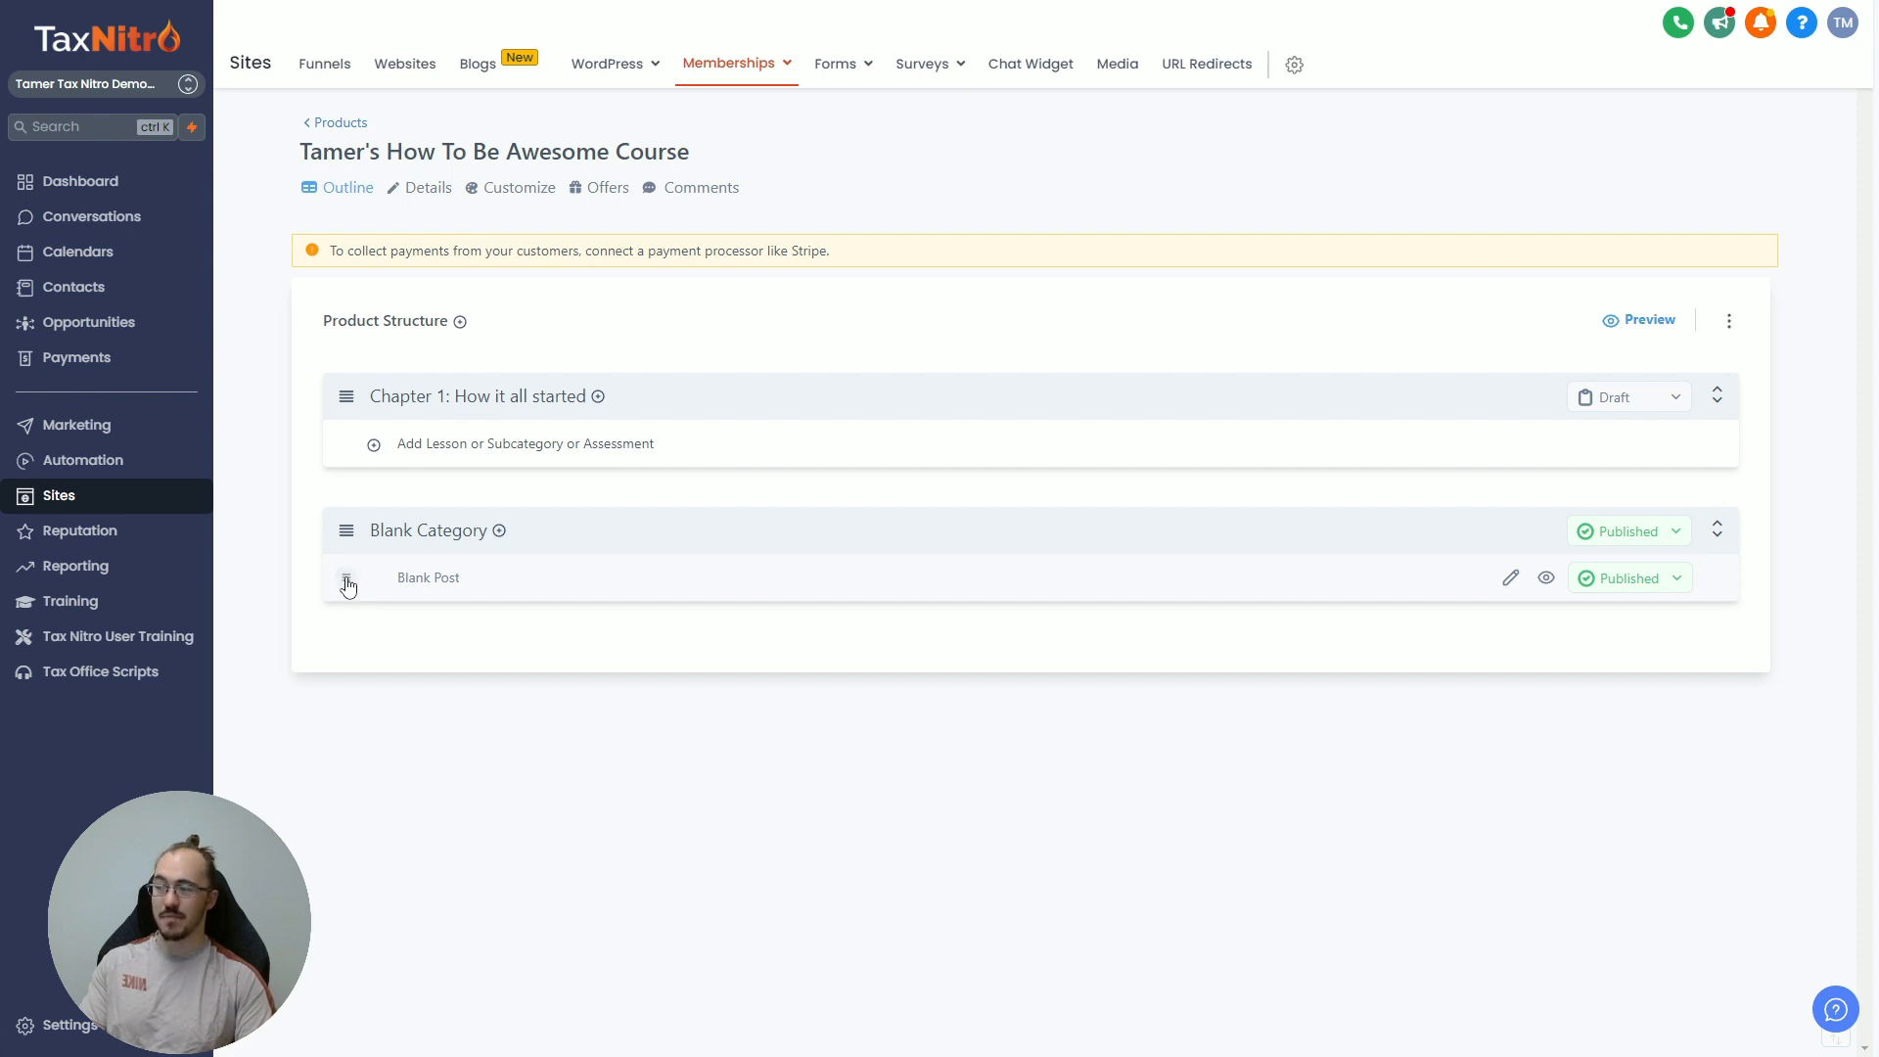
drag(348, 585, 418, 458)
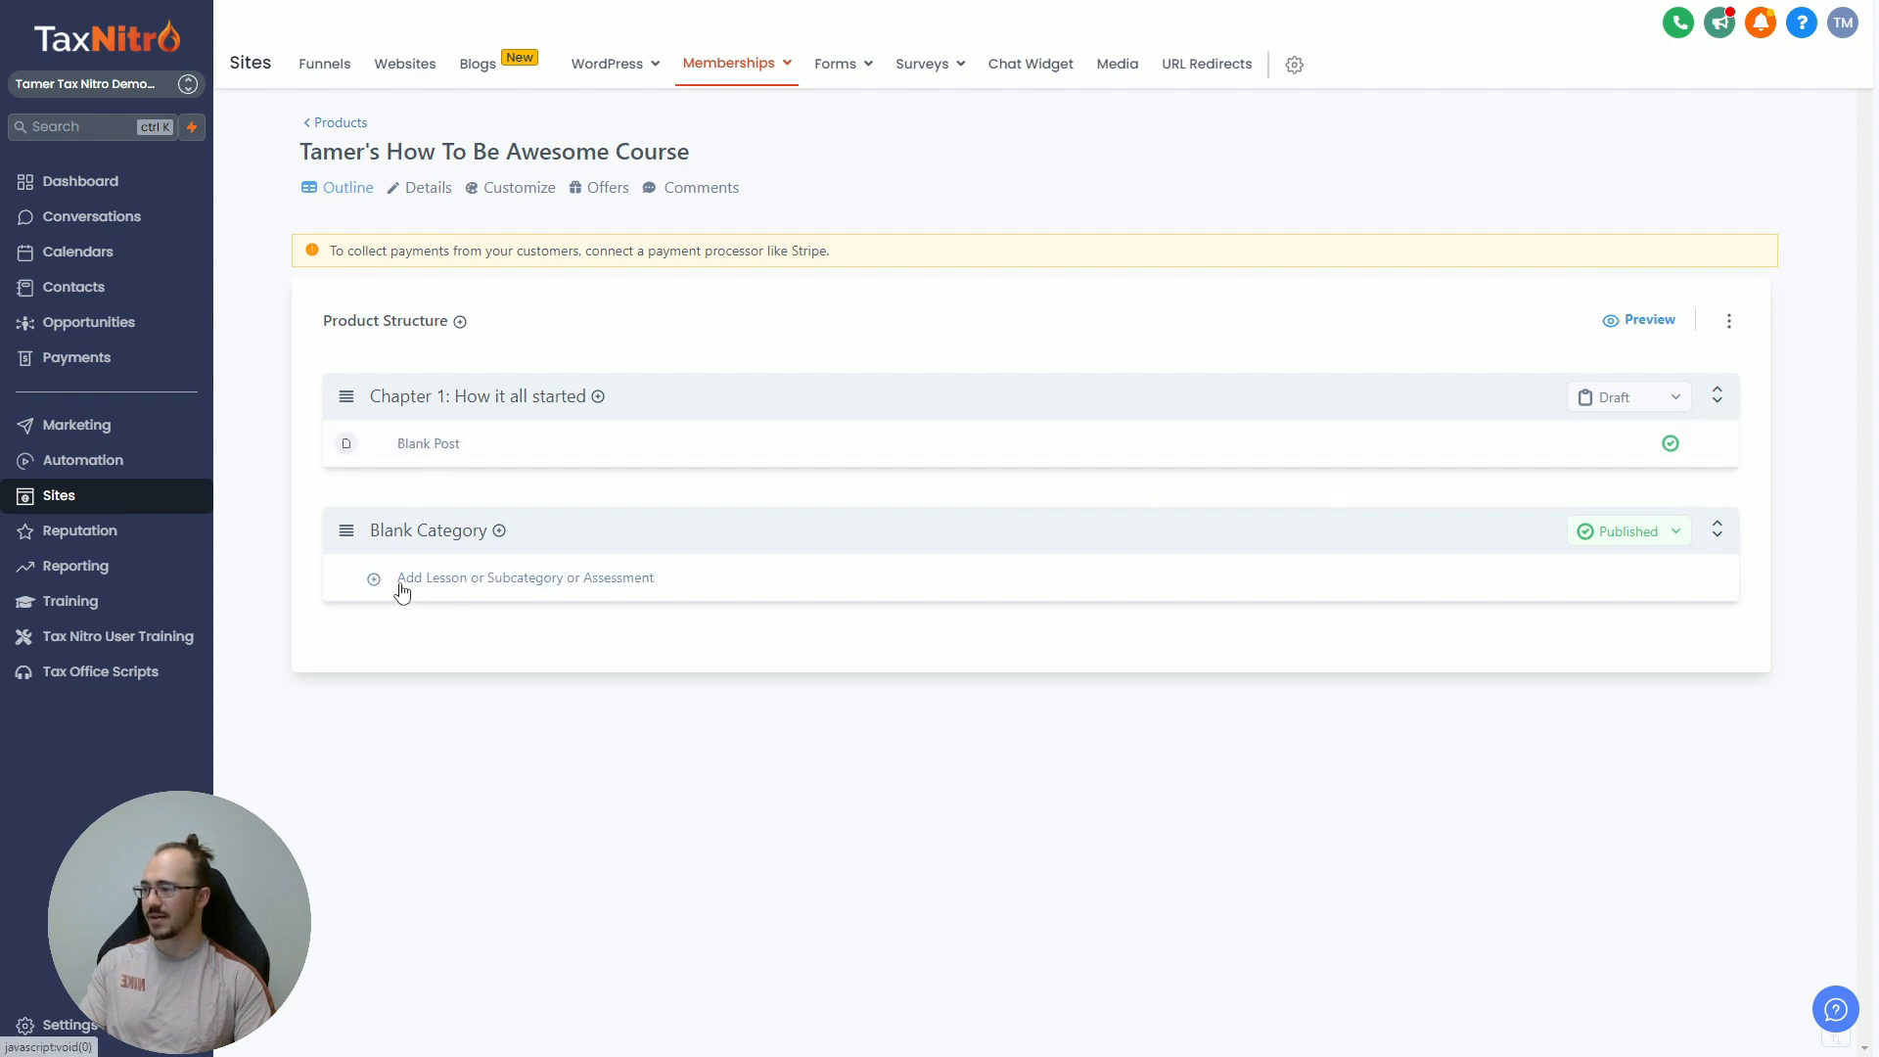
Step: Add a lesson titled "Being Awesome" to Chapter 1 and place it above Blank Post
click(598, 398)
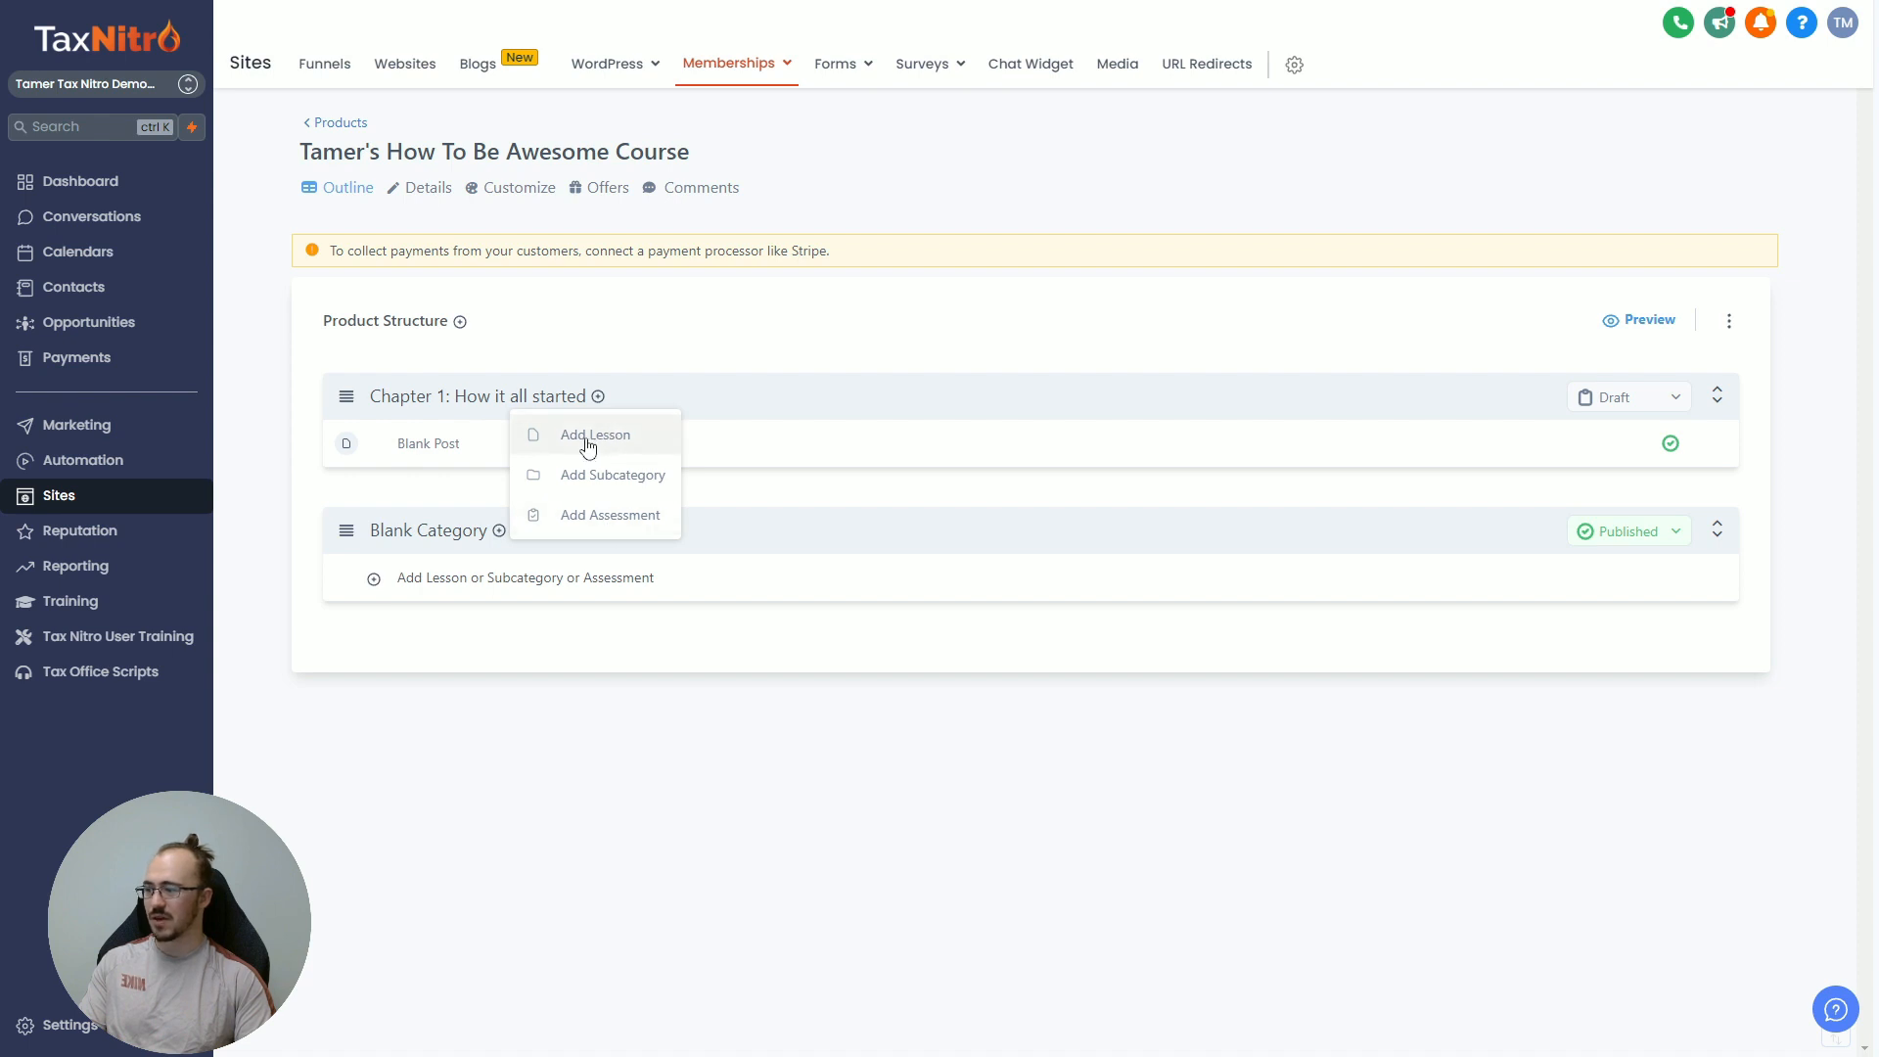
click(590, 443)
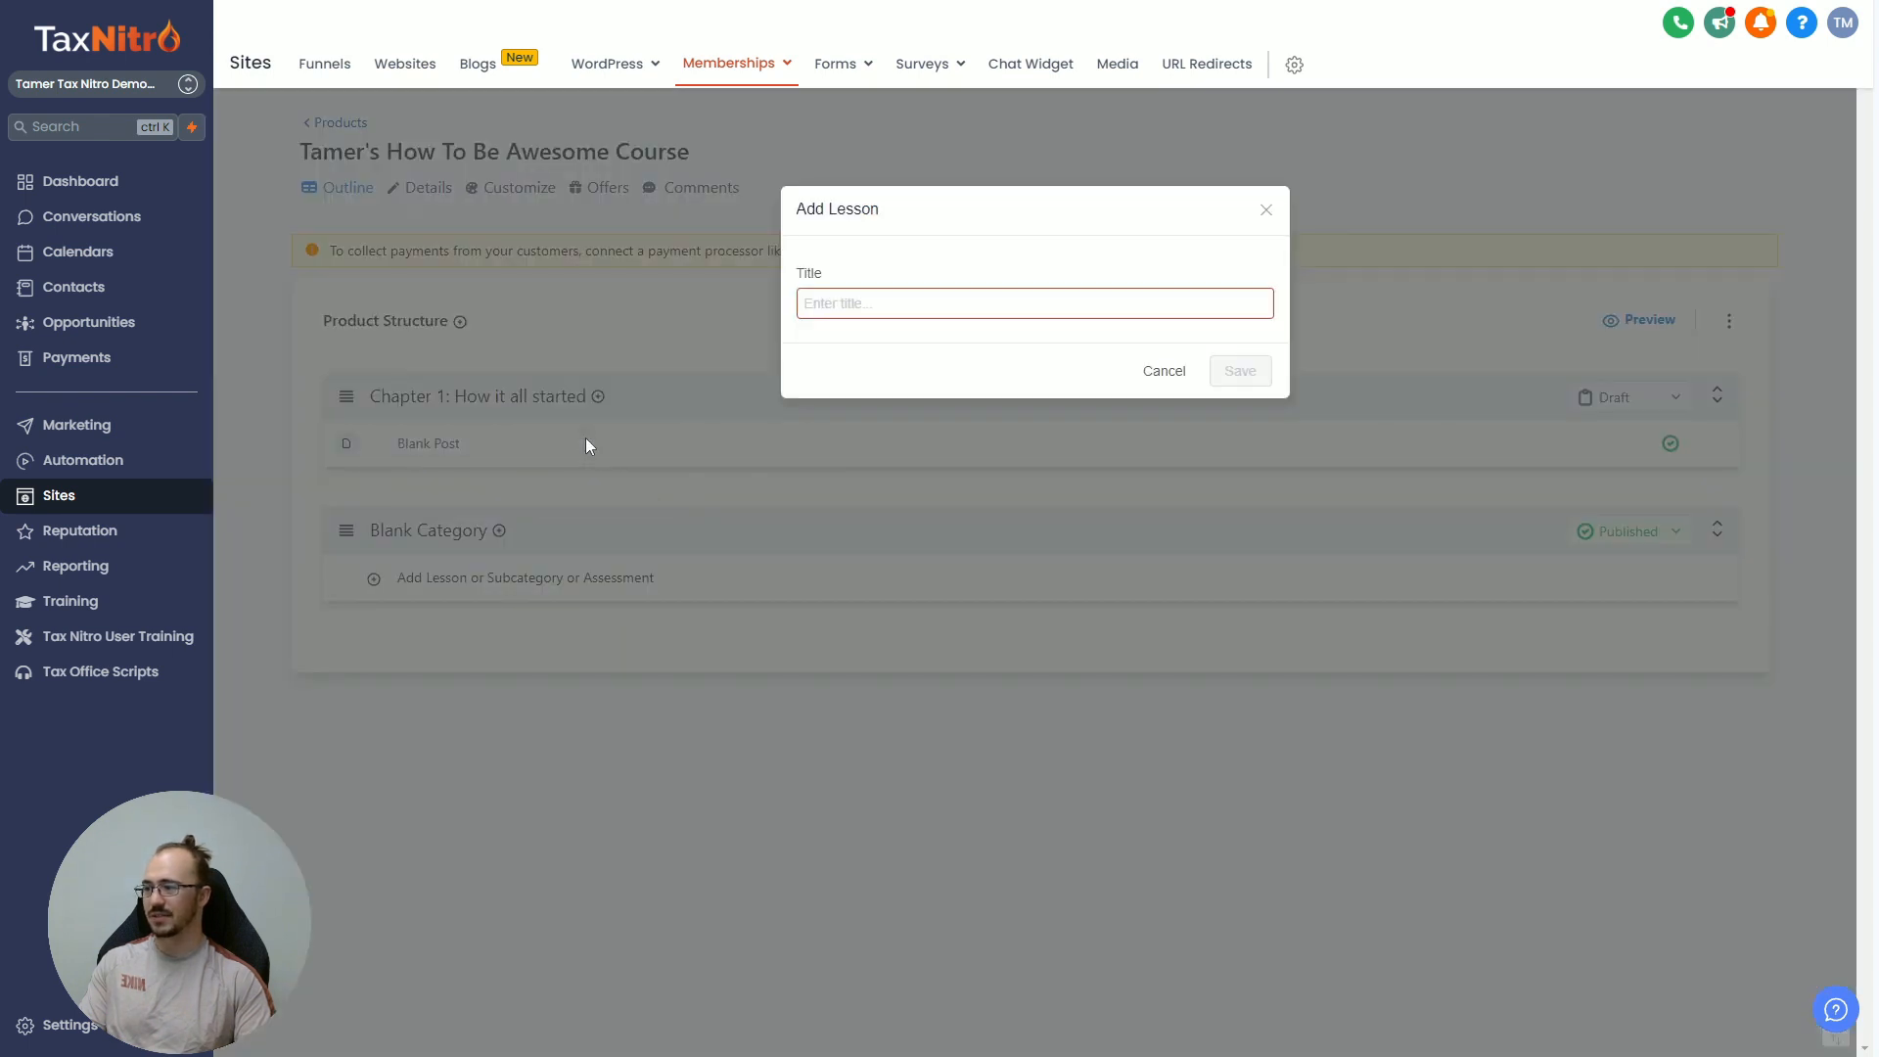
click(920, 309)
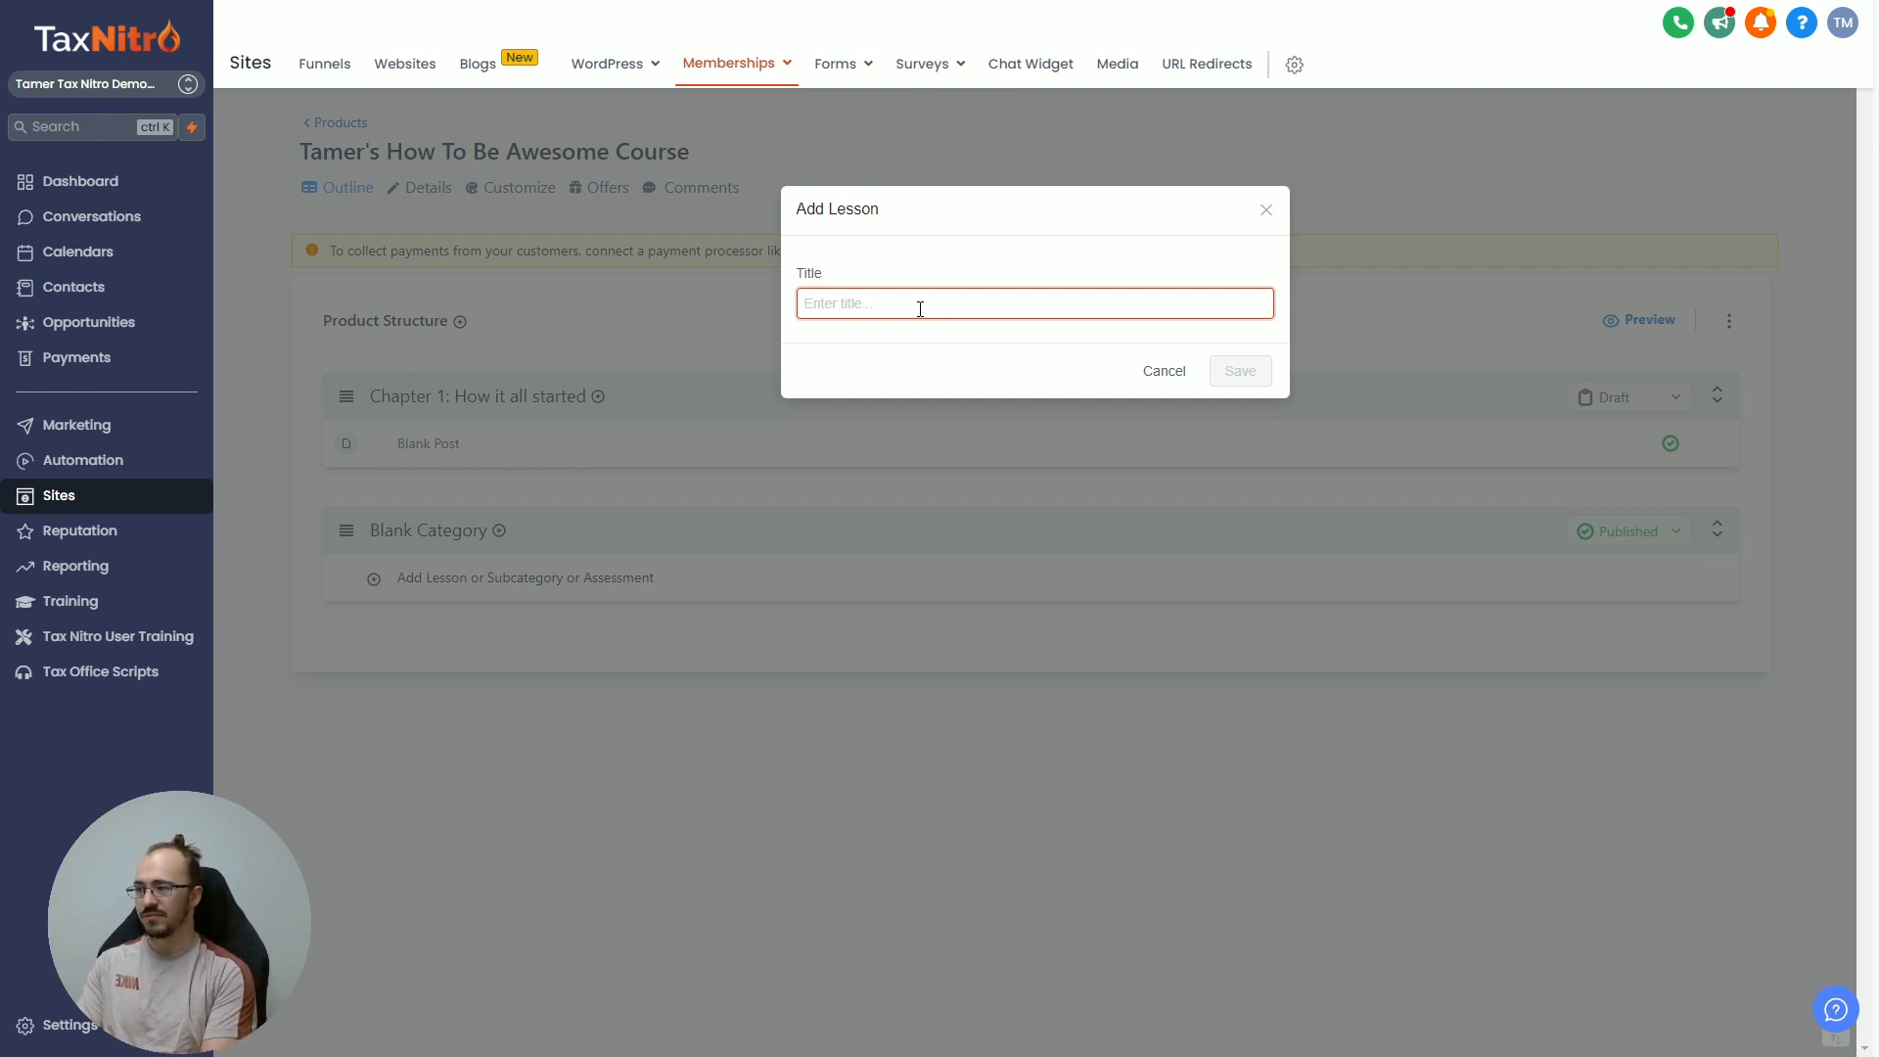
text(Begi)
text(ing )
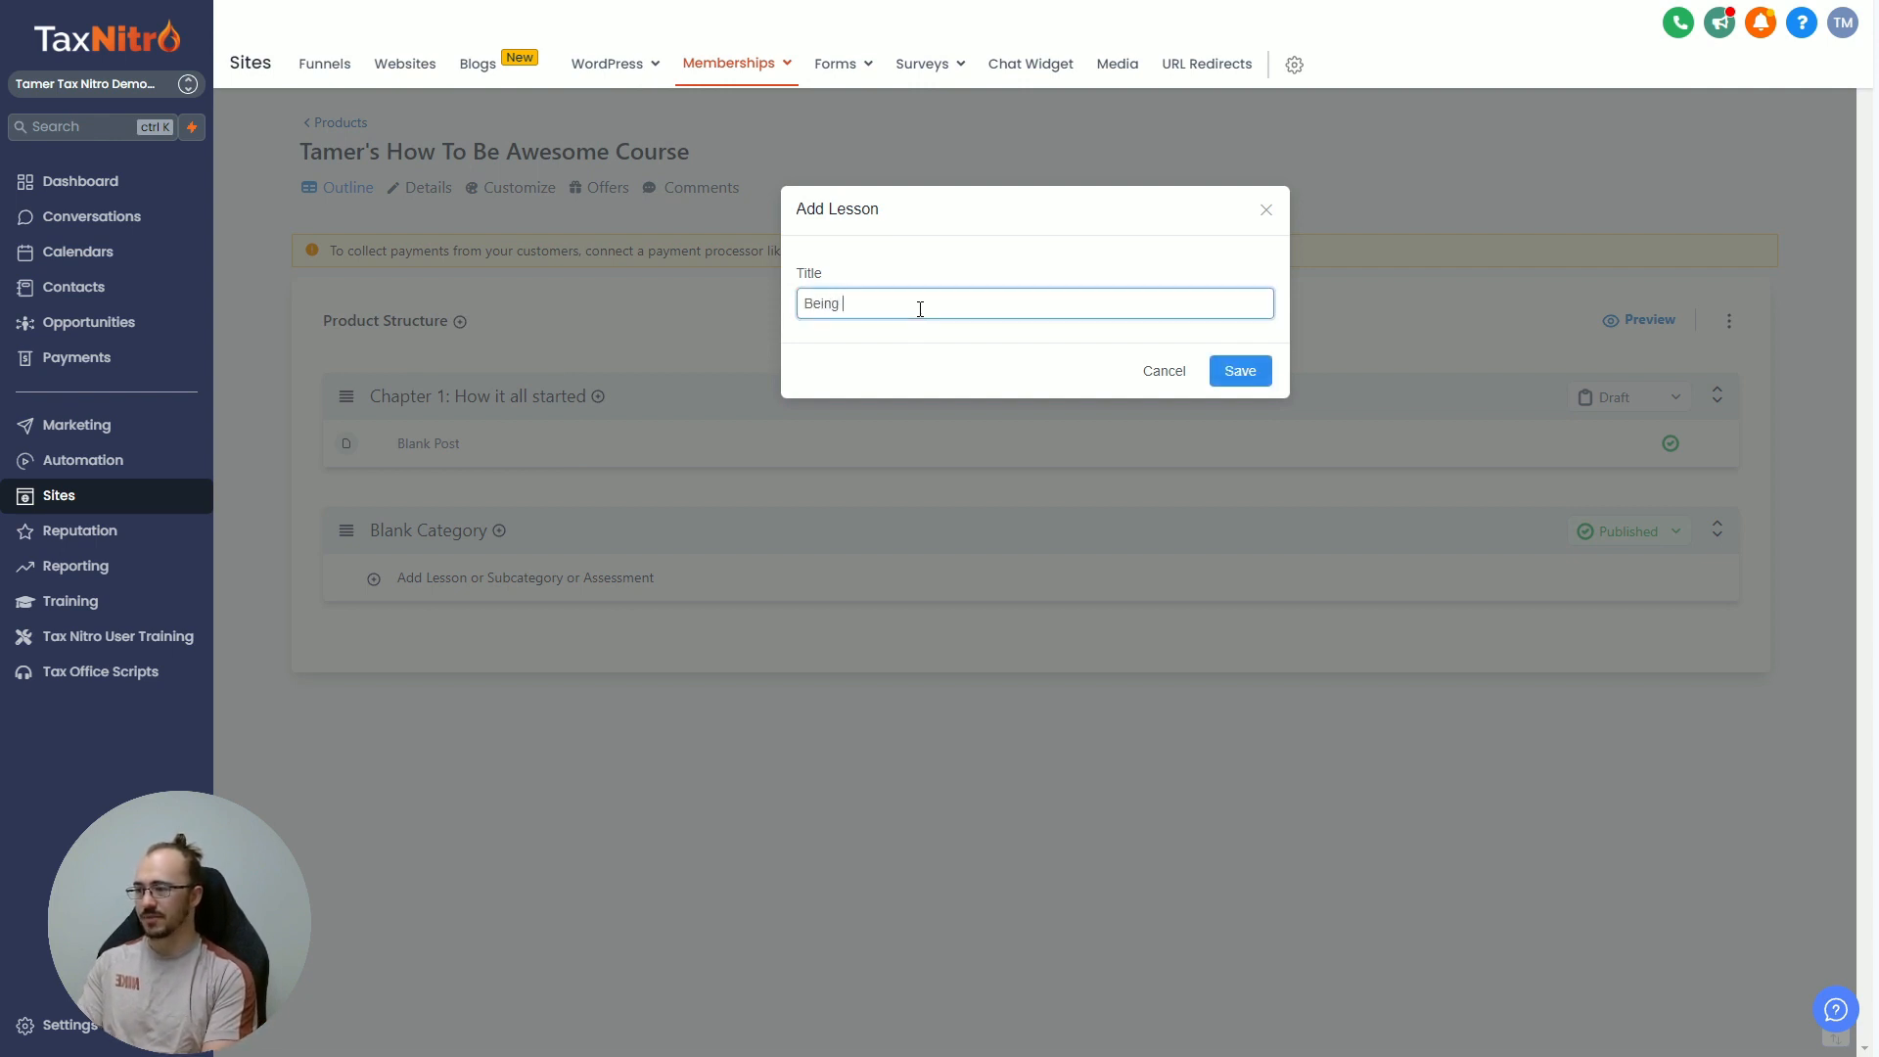
text(Awesome)
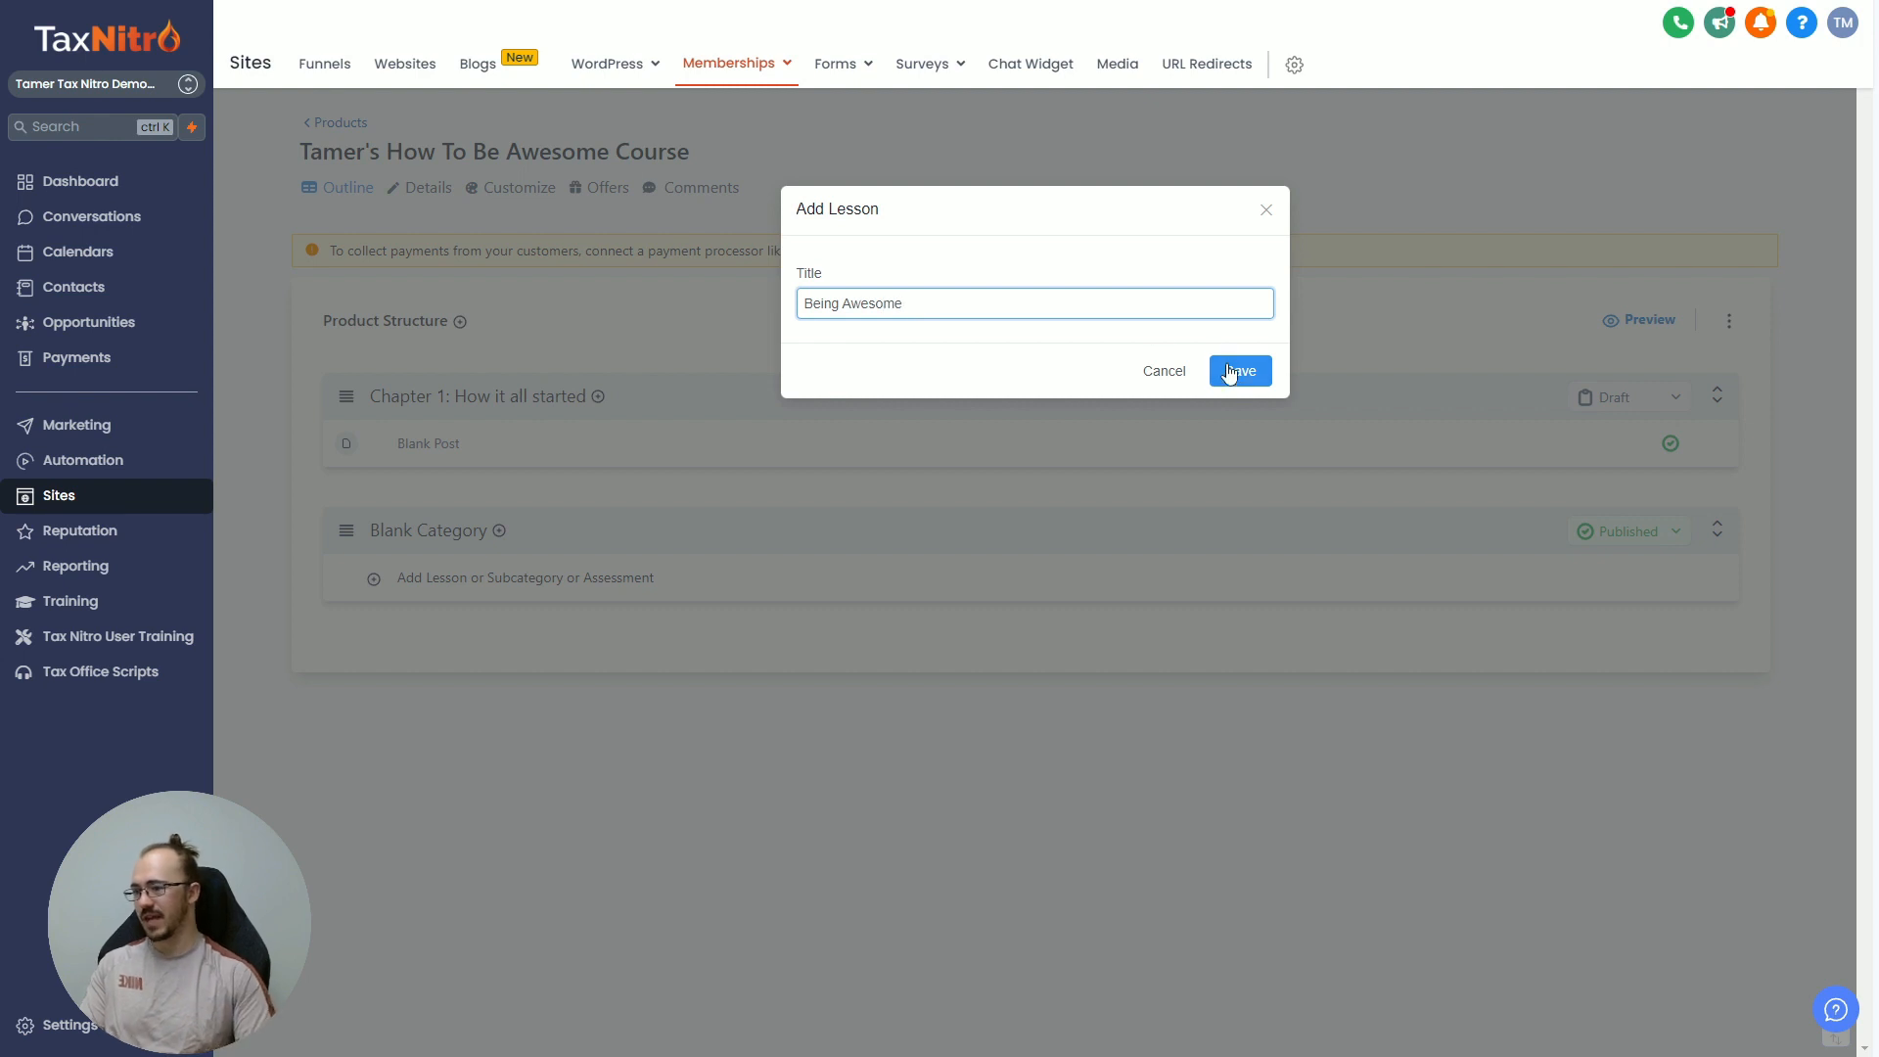
click(1218, 370)
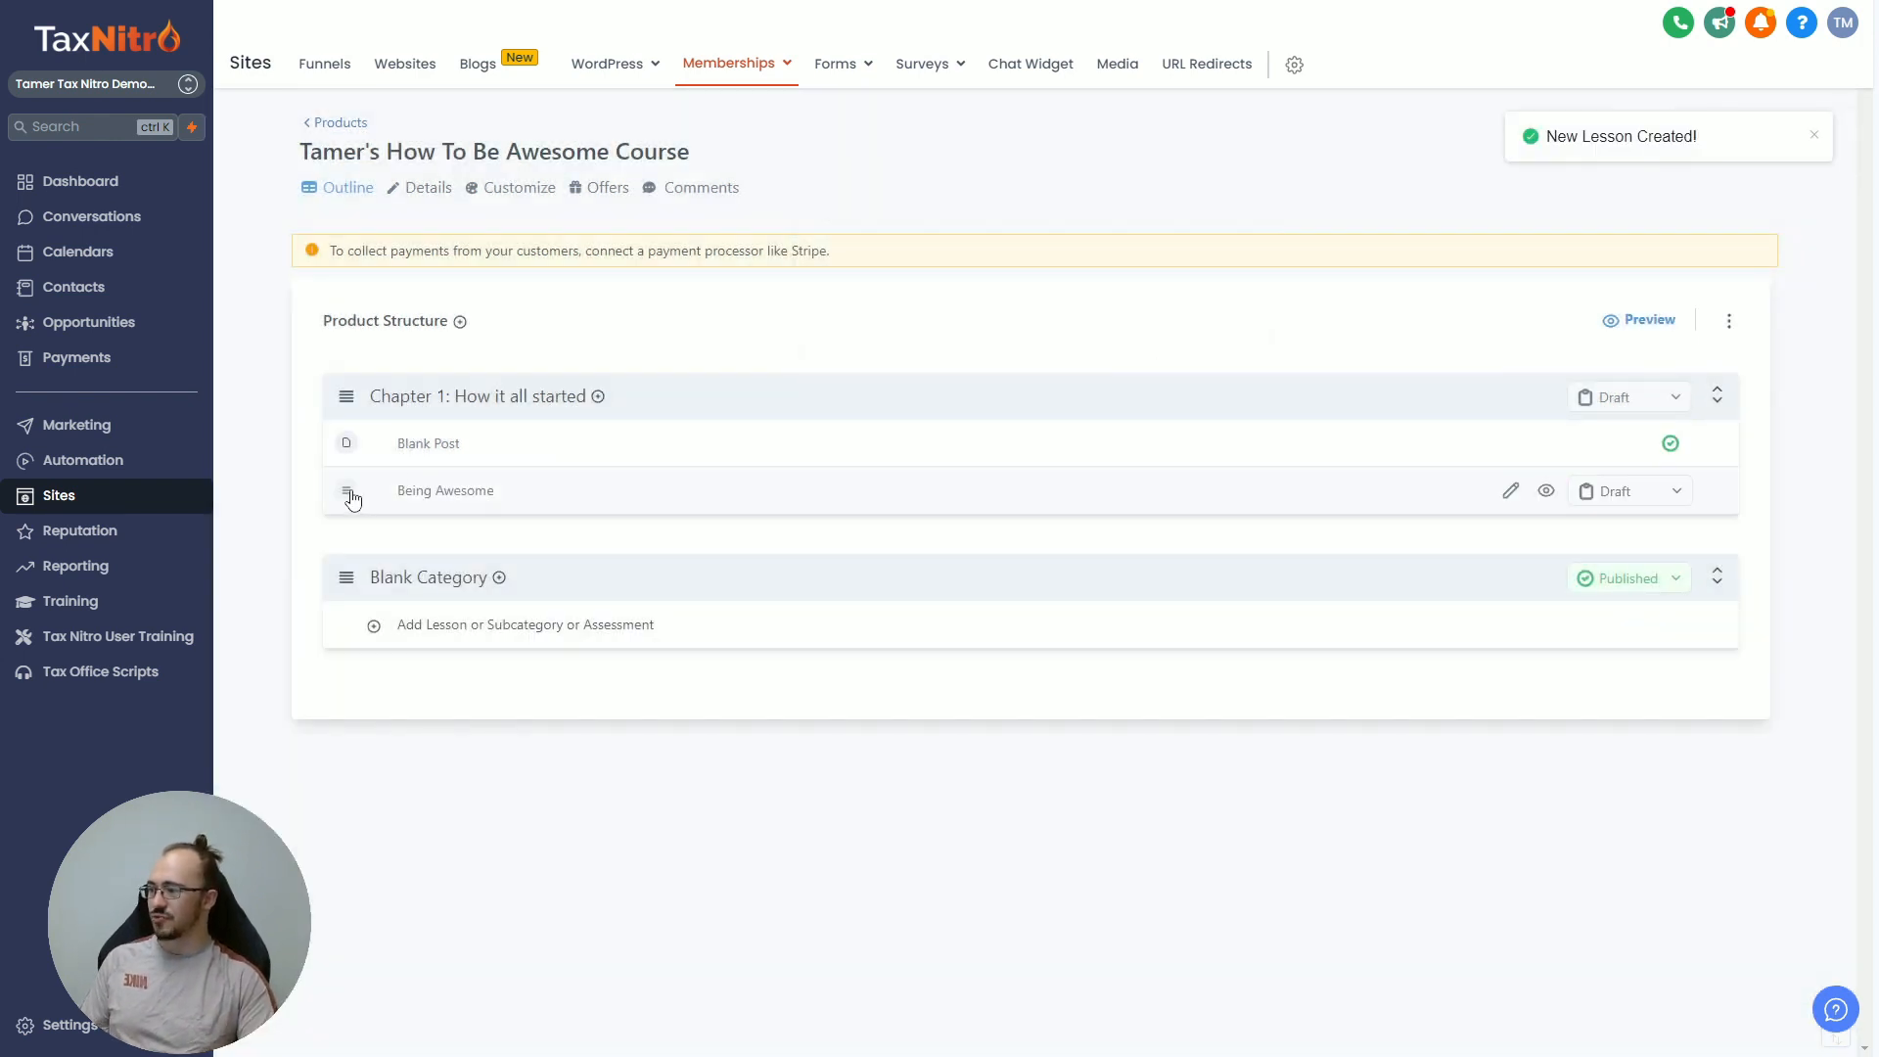
drag(353, 492, 354, 458)
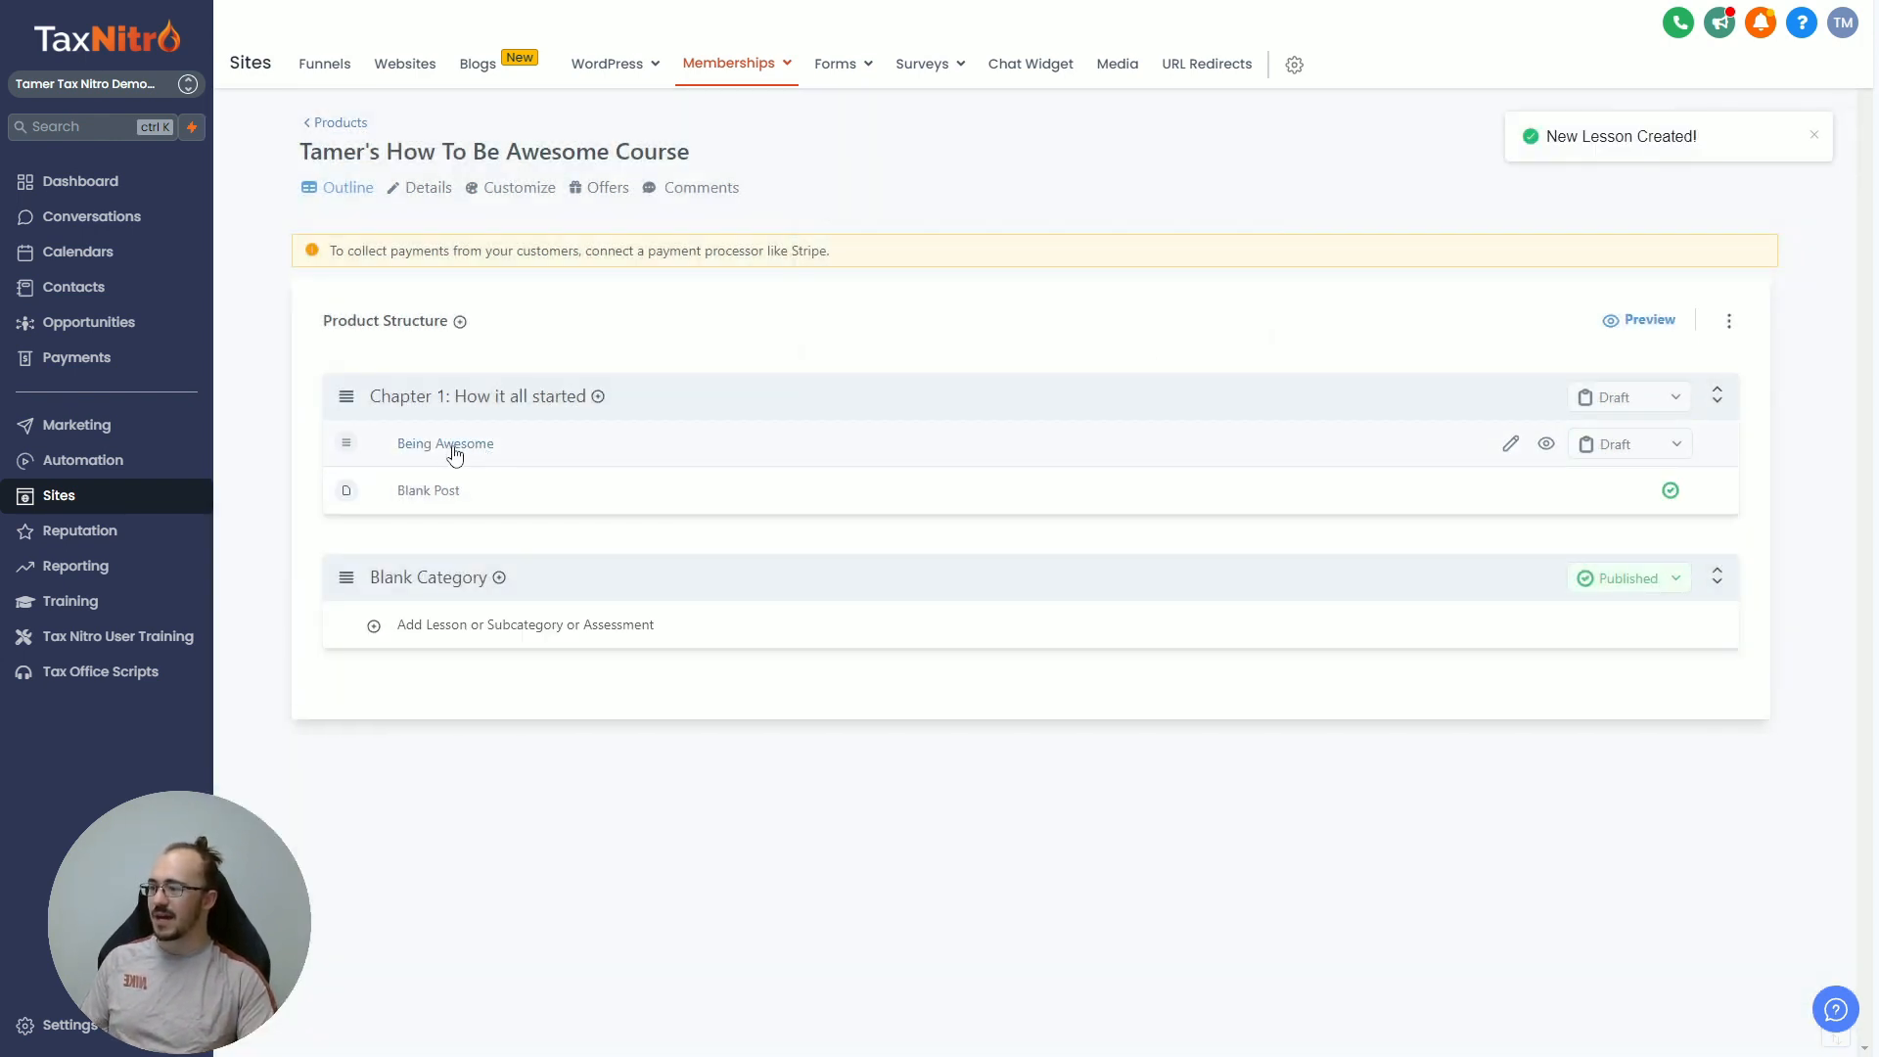
Step: Open the Being Awesome lesson and upload a video to it from the Renders folder inside Tax Nitro 2.0
click(454, 448)
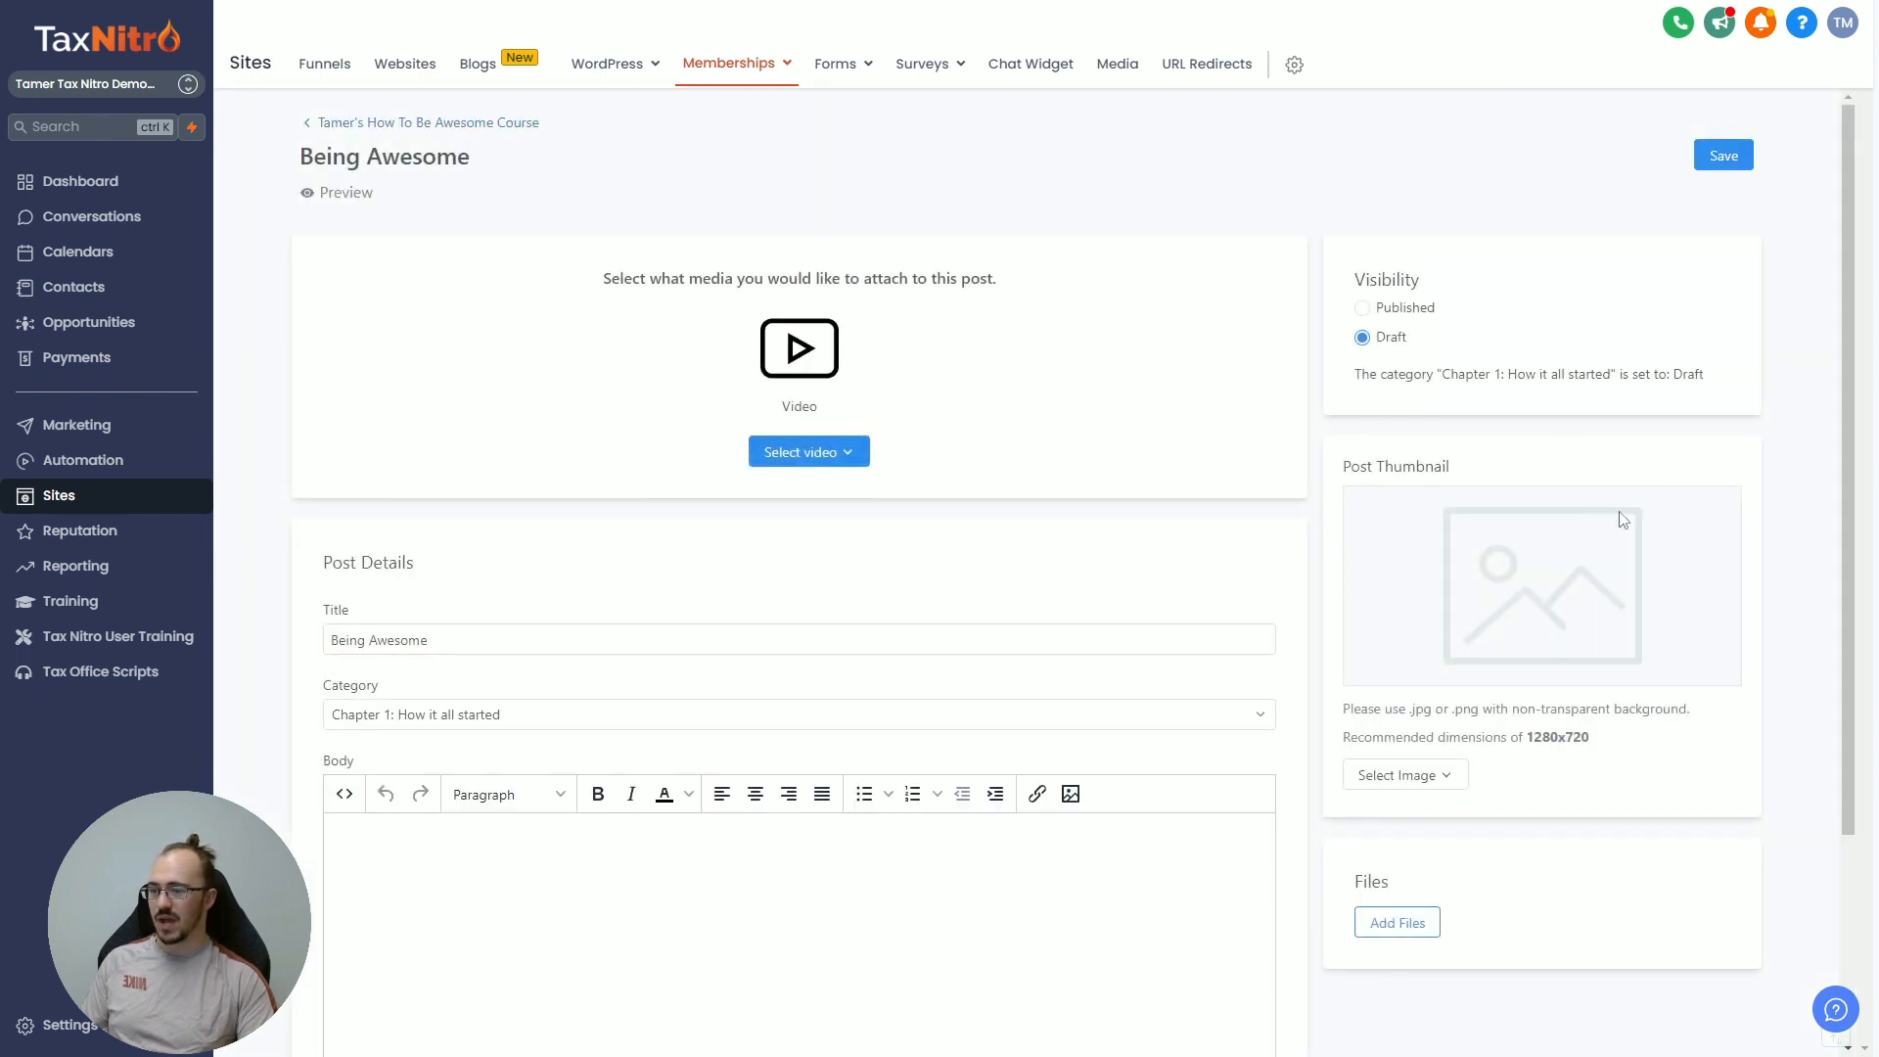
scroll(747, 693, down, 3)
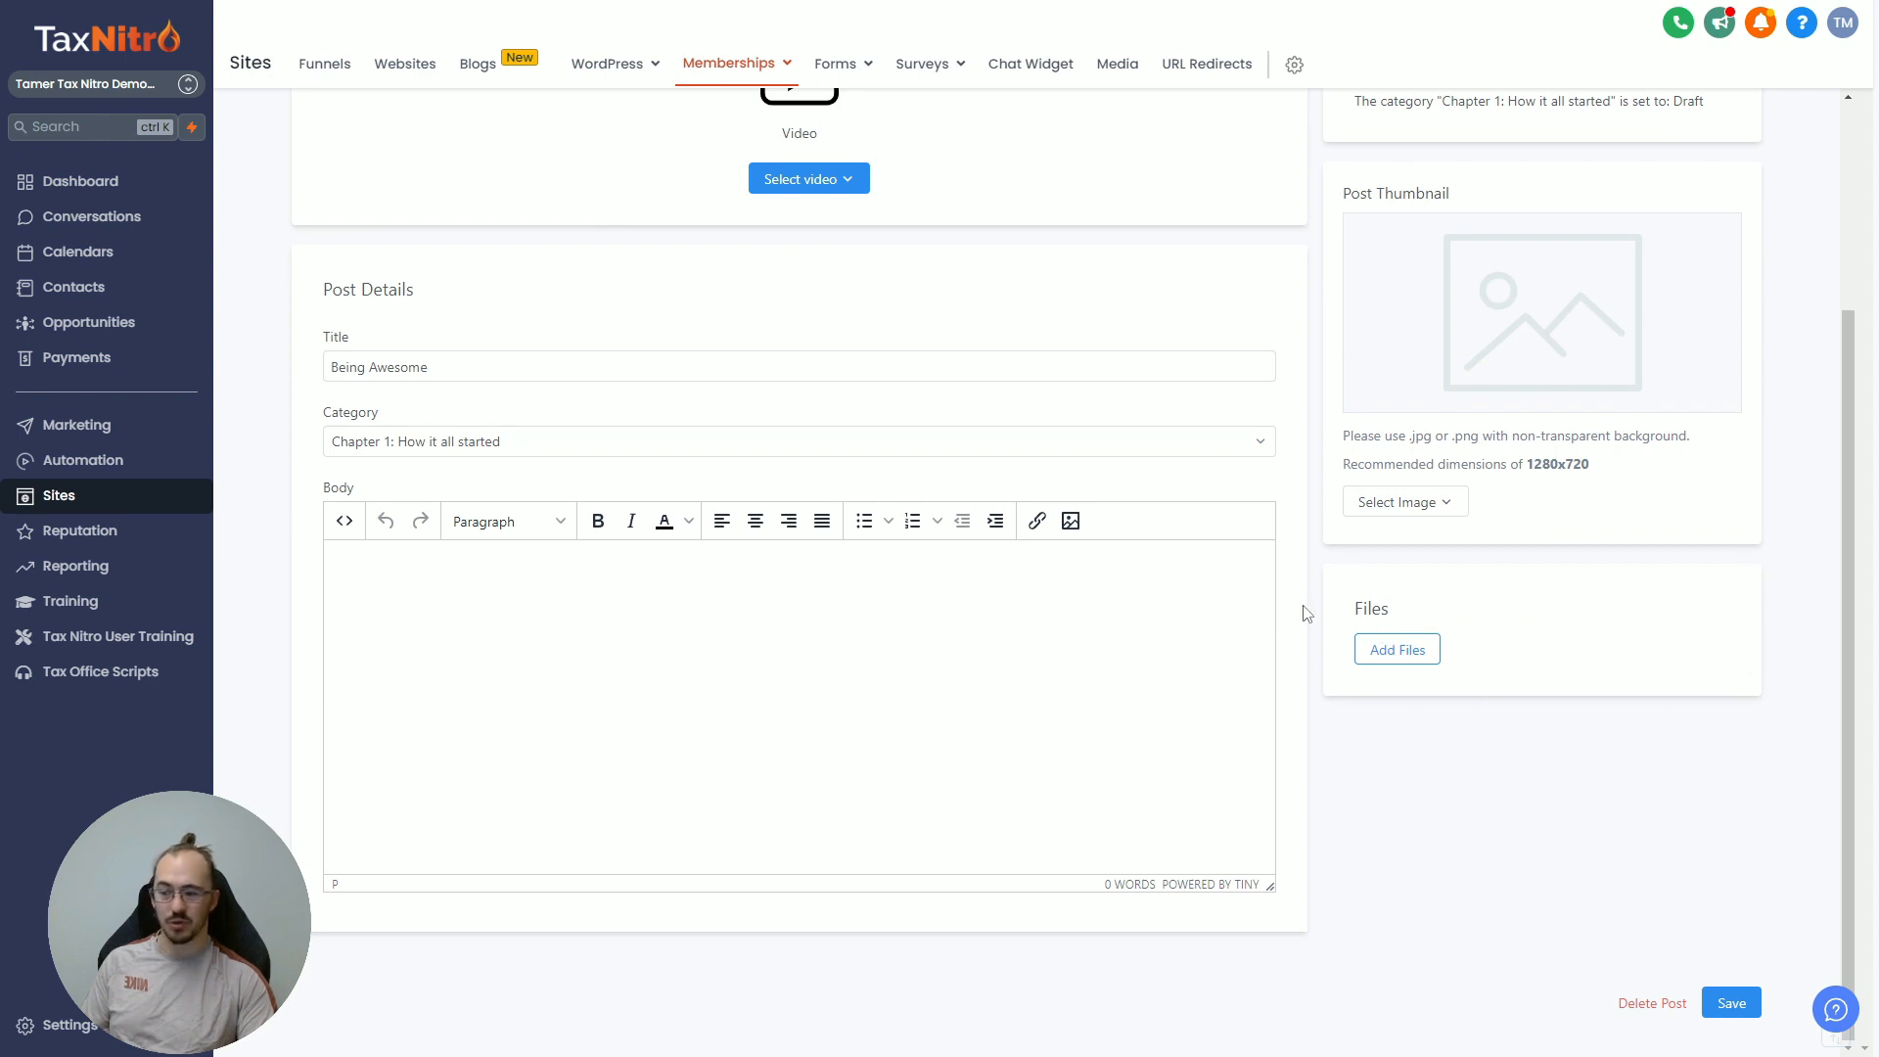
scroll(1305, 614, up, 3)
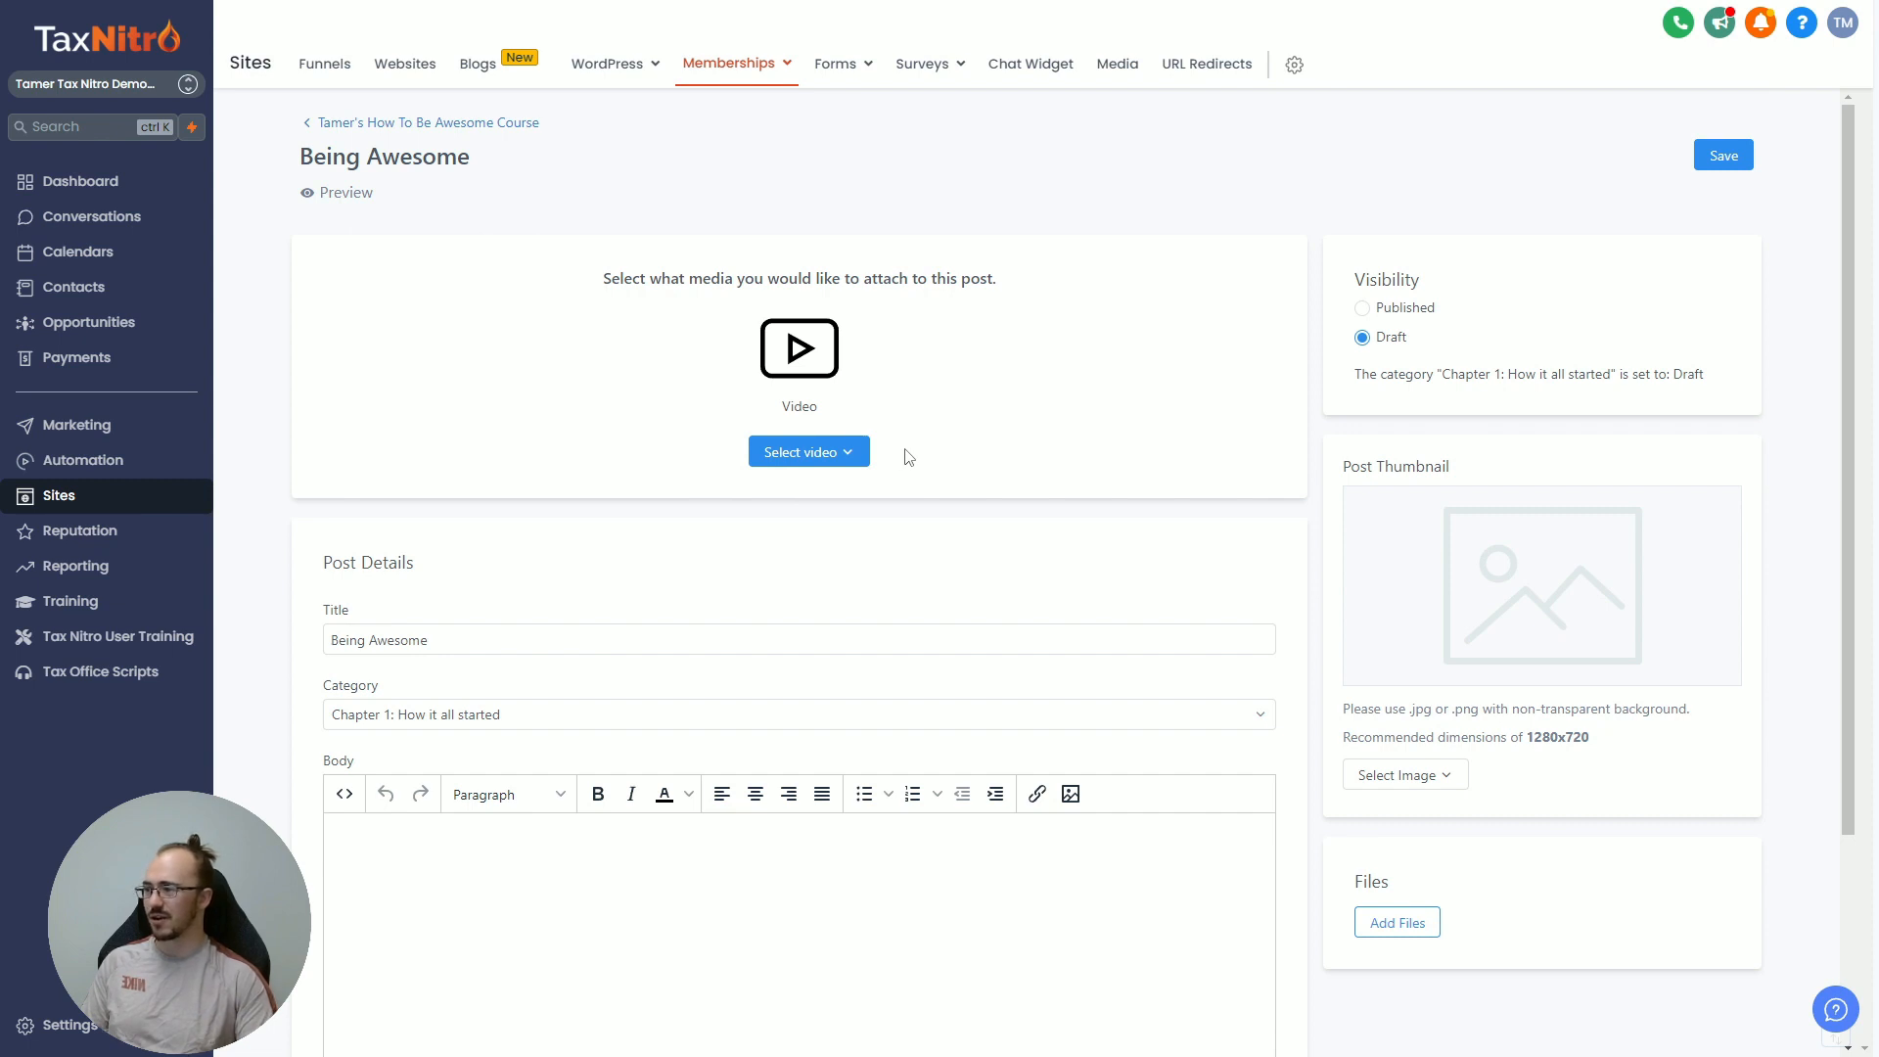
click(849, 455)
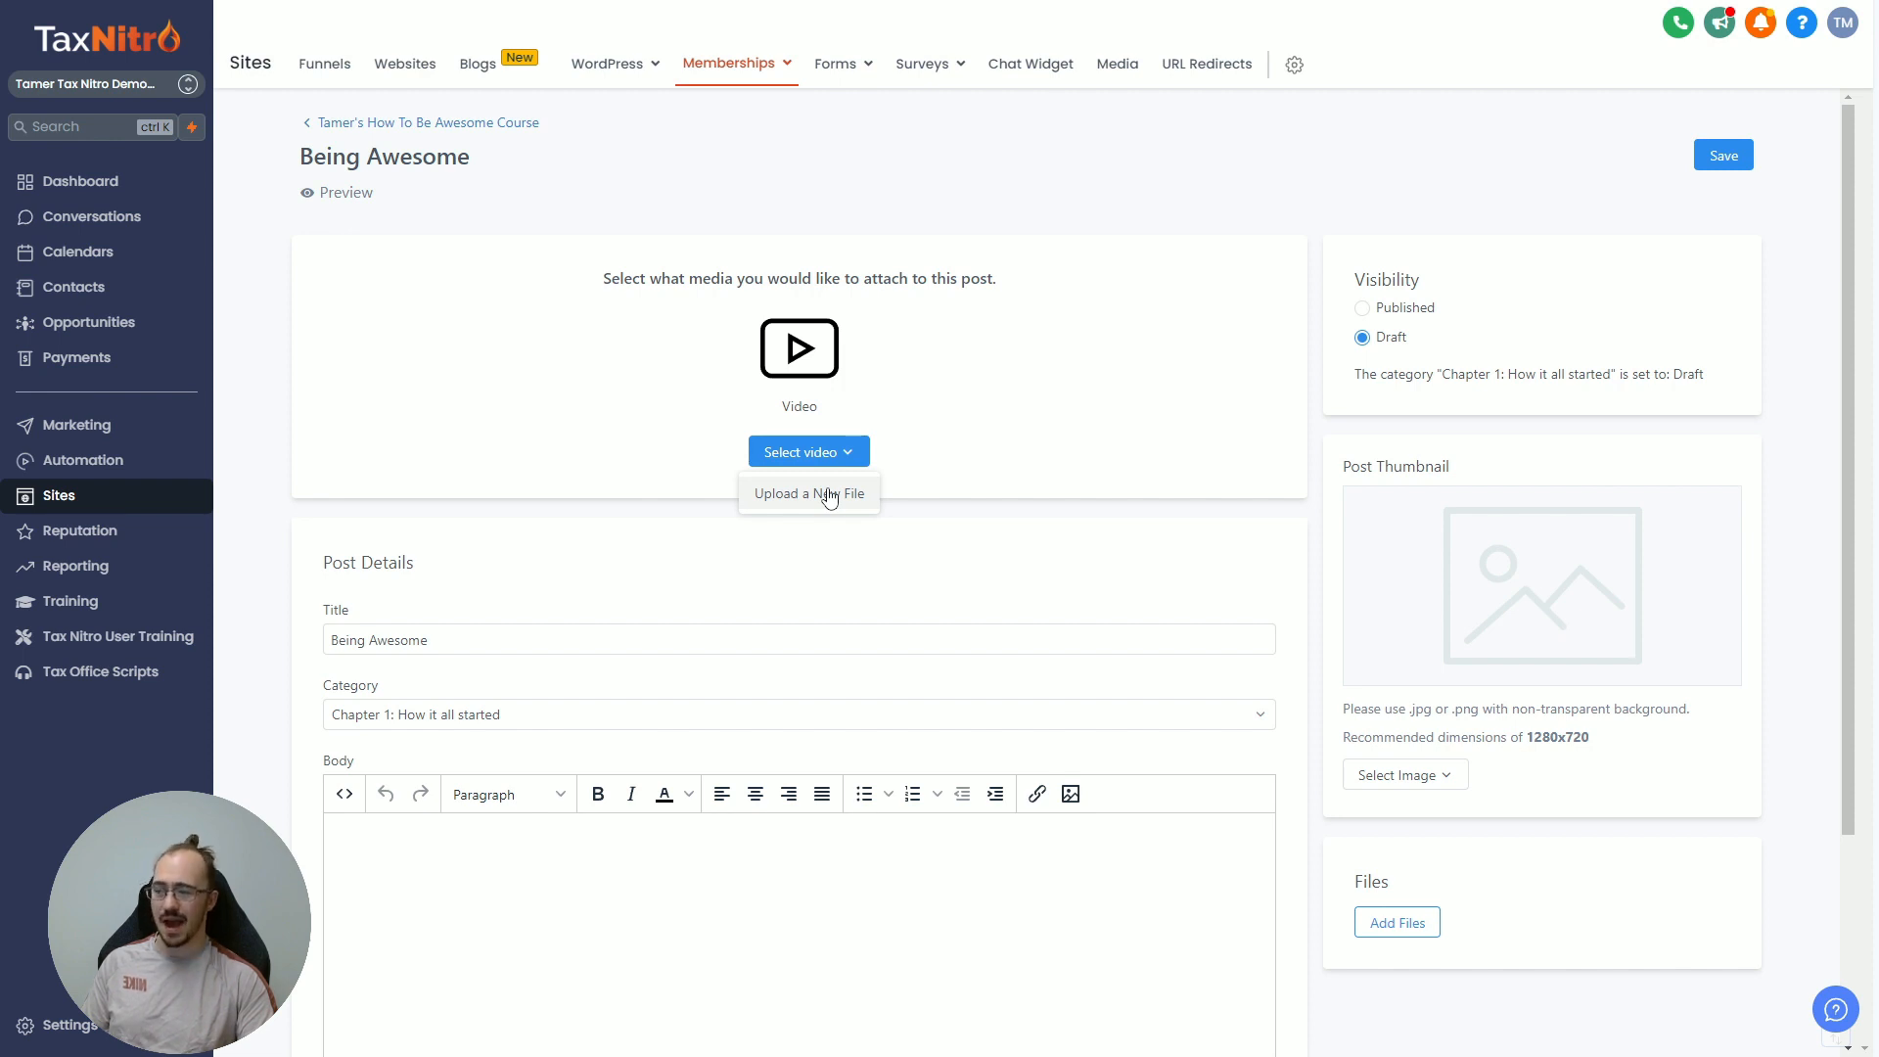
click(854, 494)
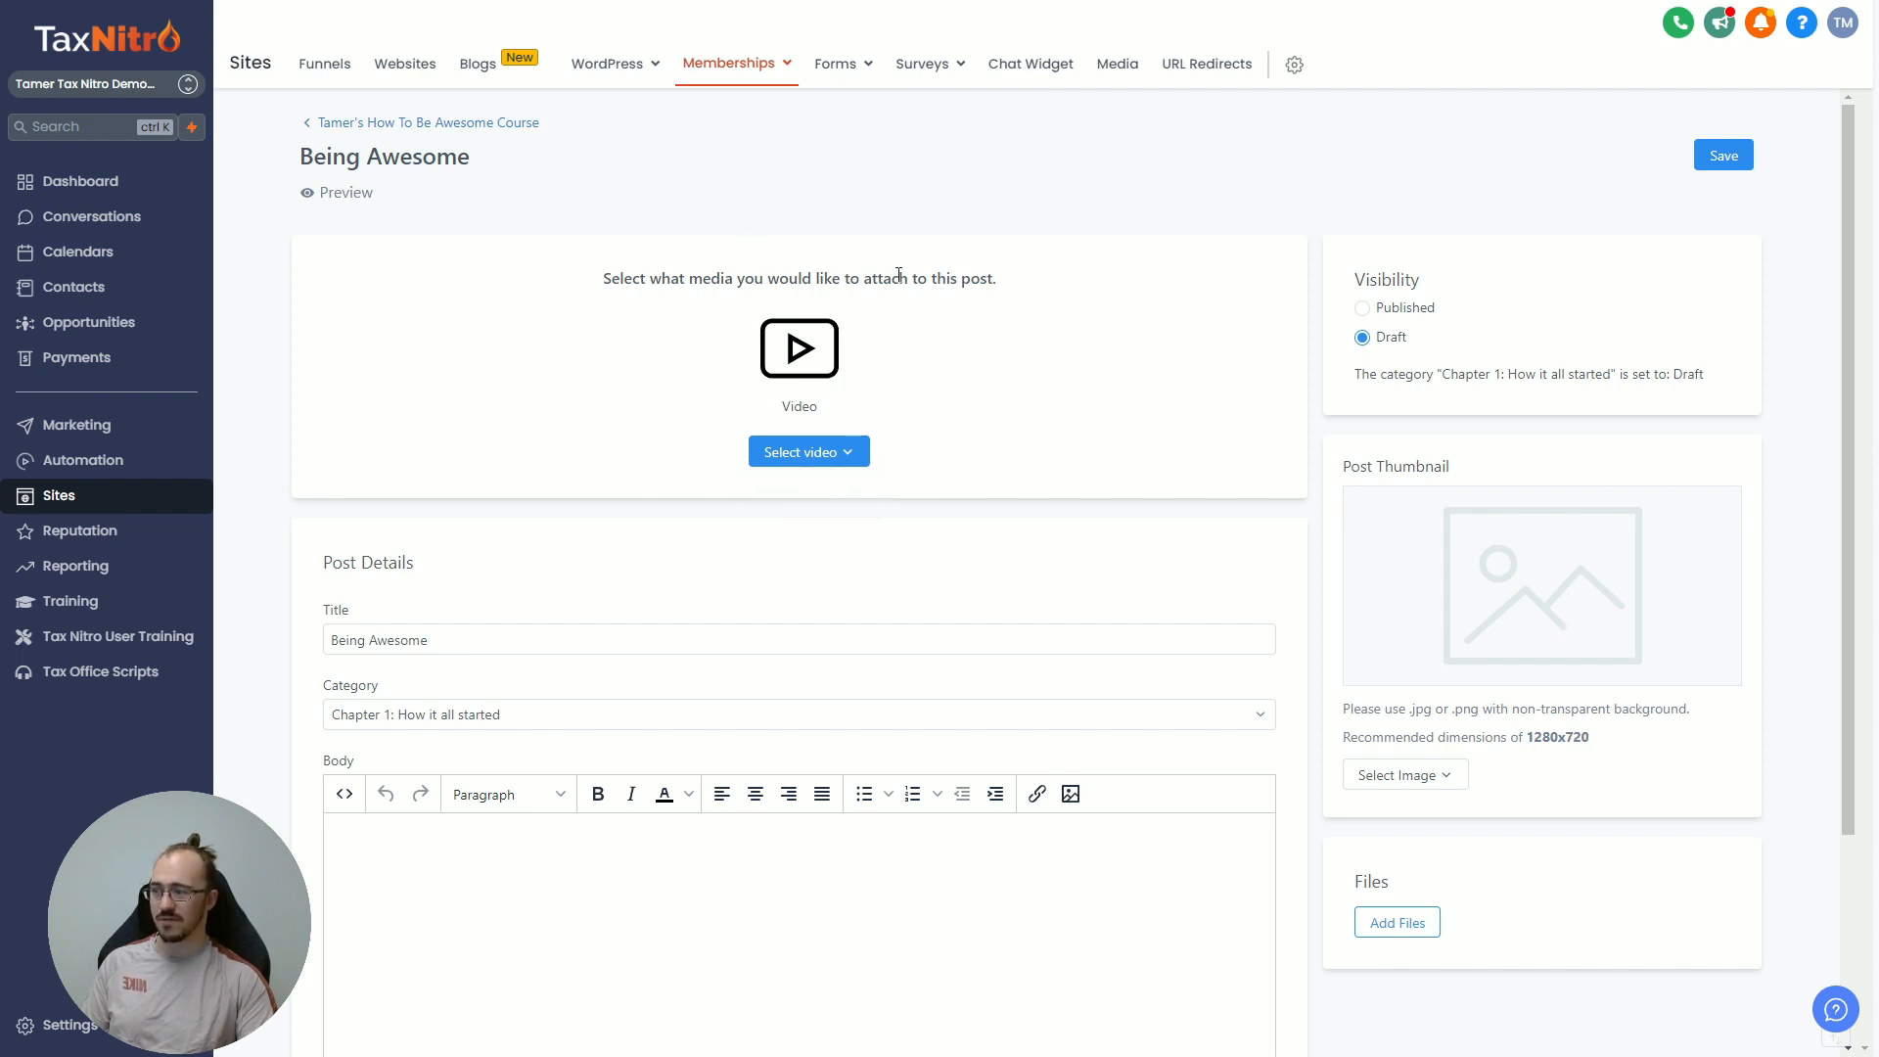
click(828, 461)
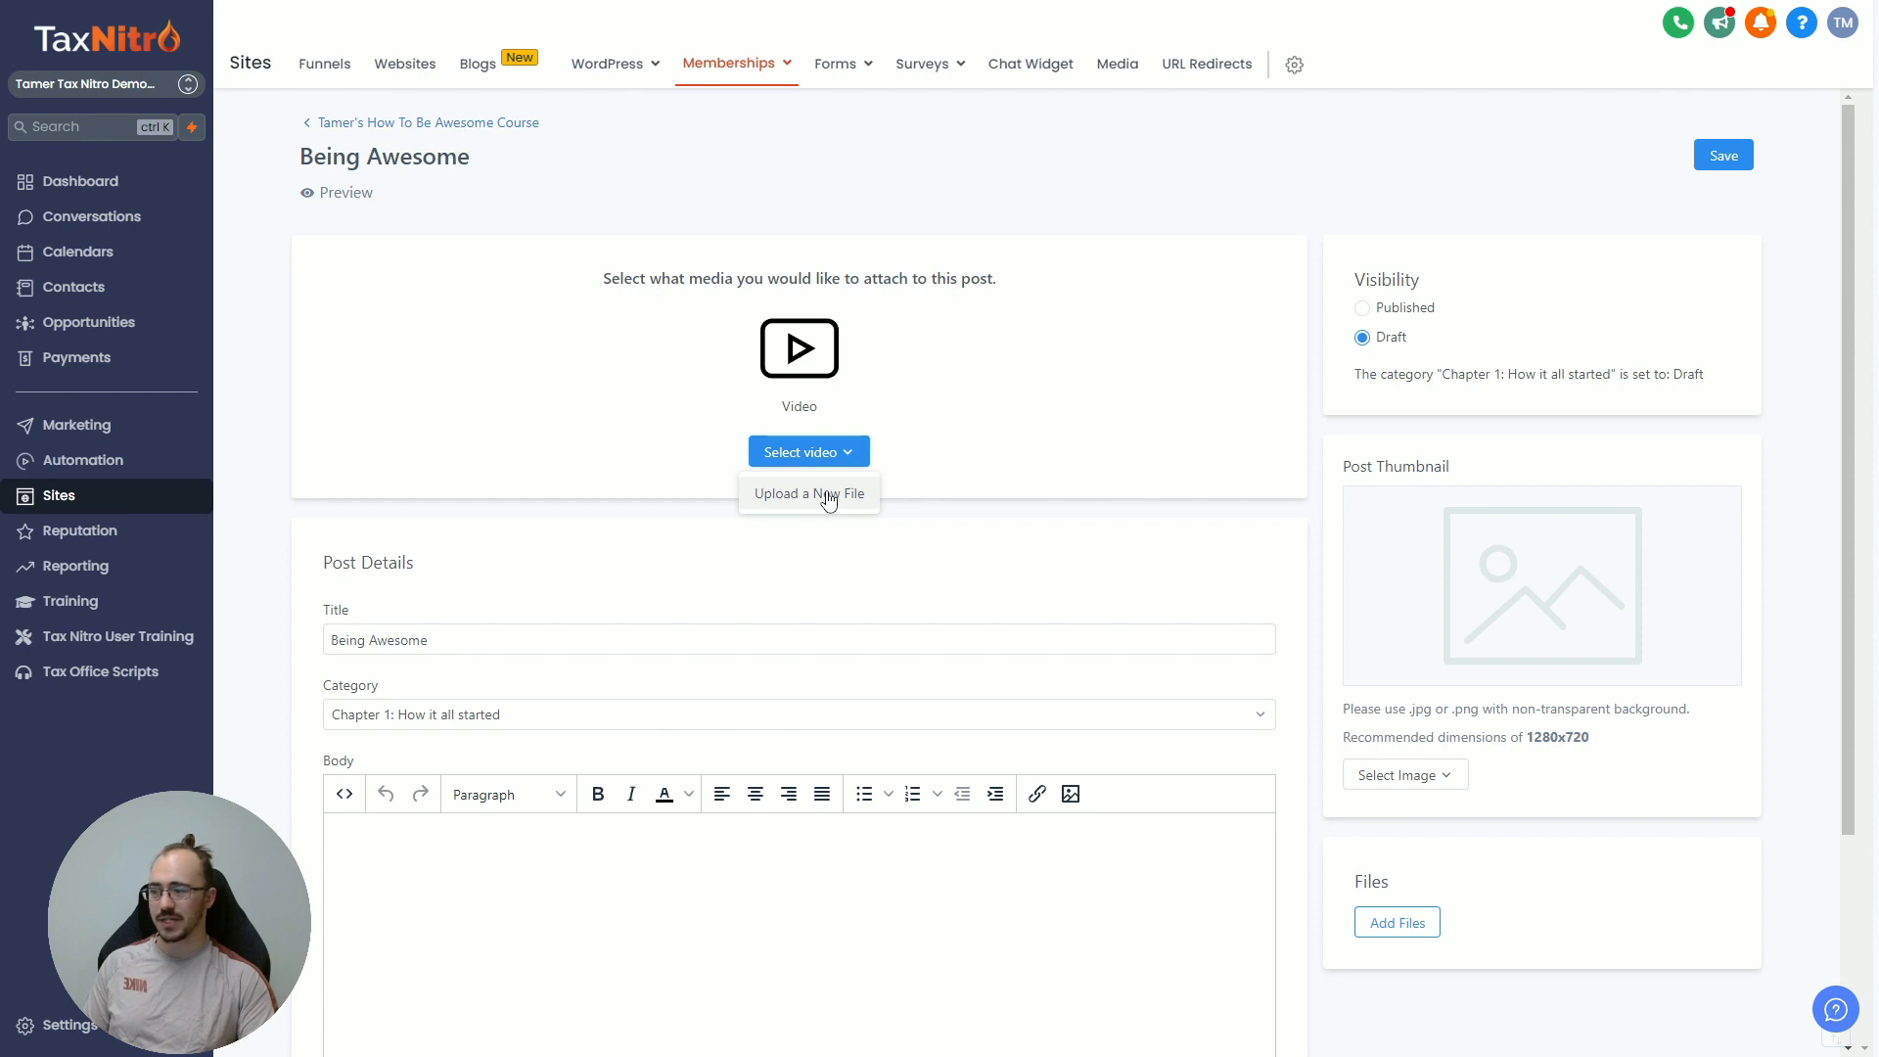
click(827, 493)
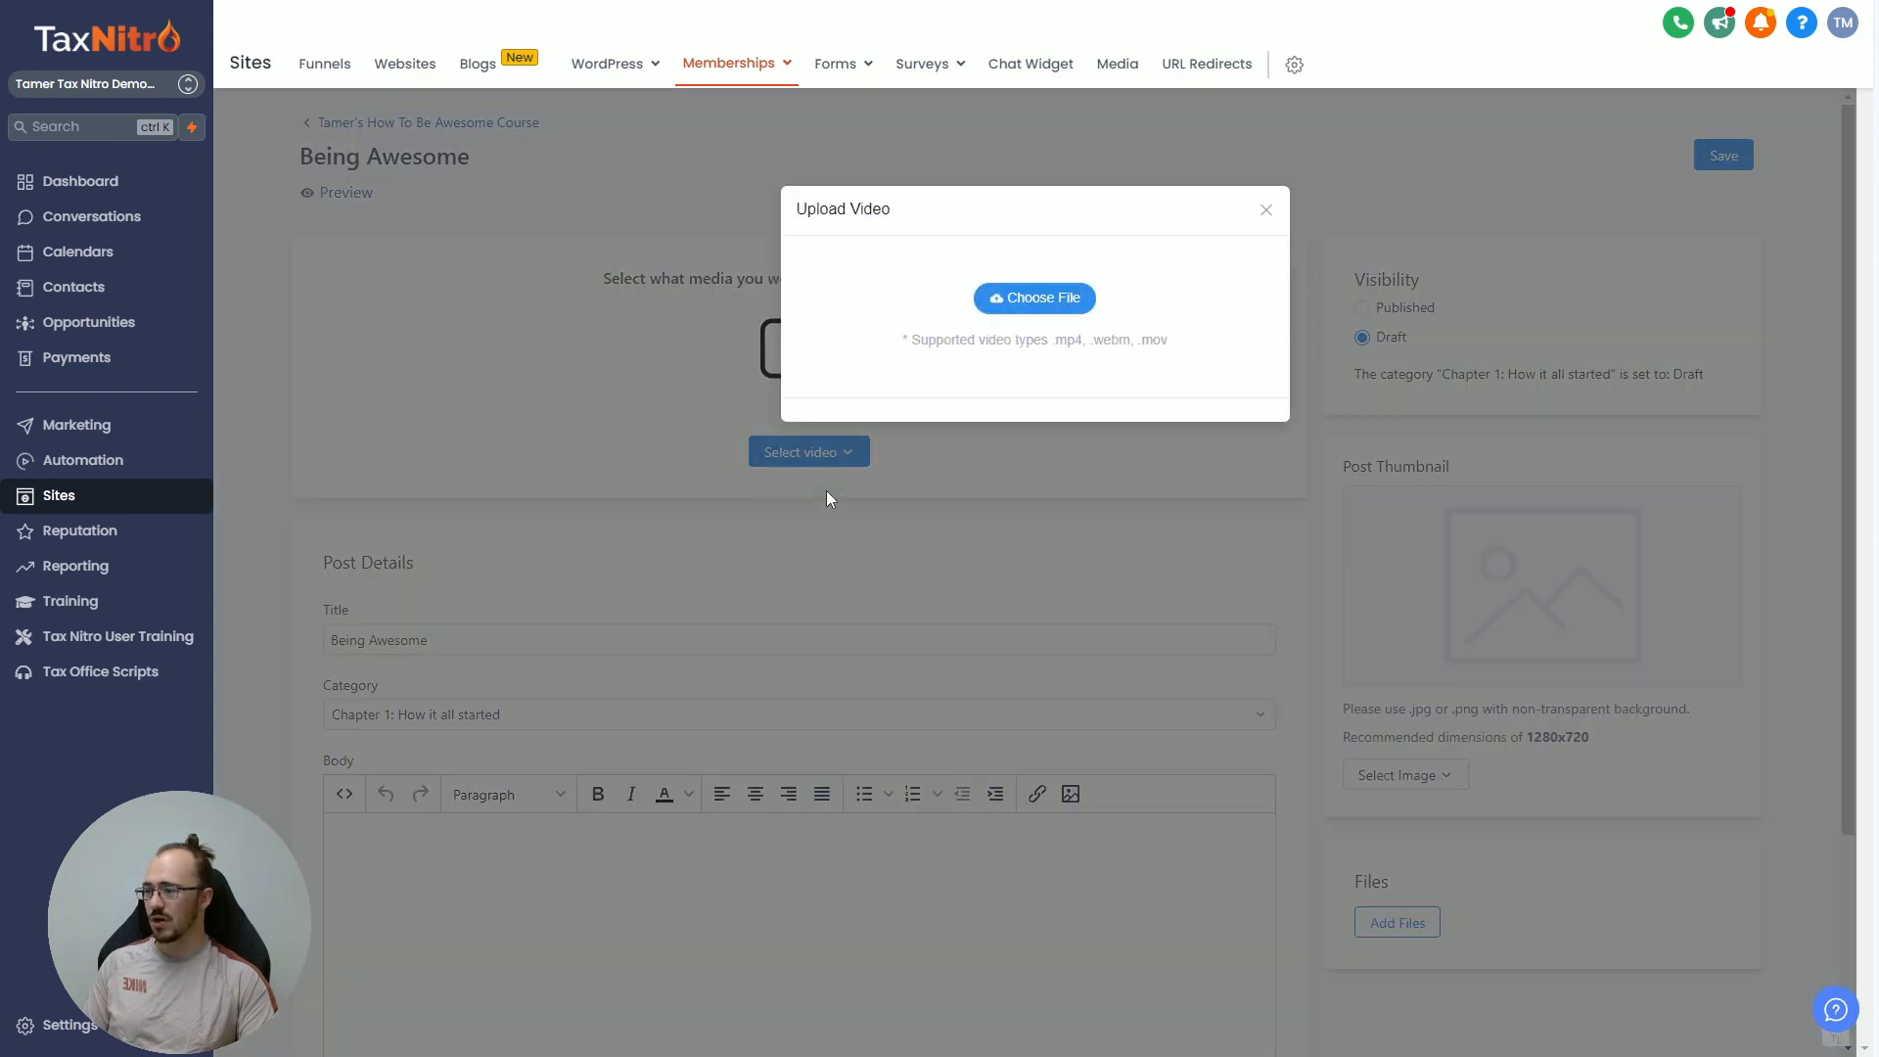
click(1038, 302)
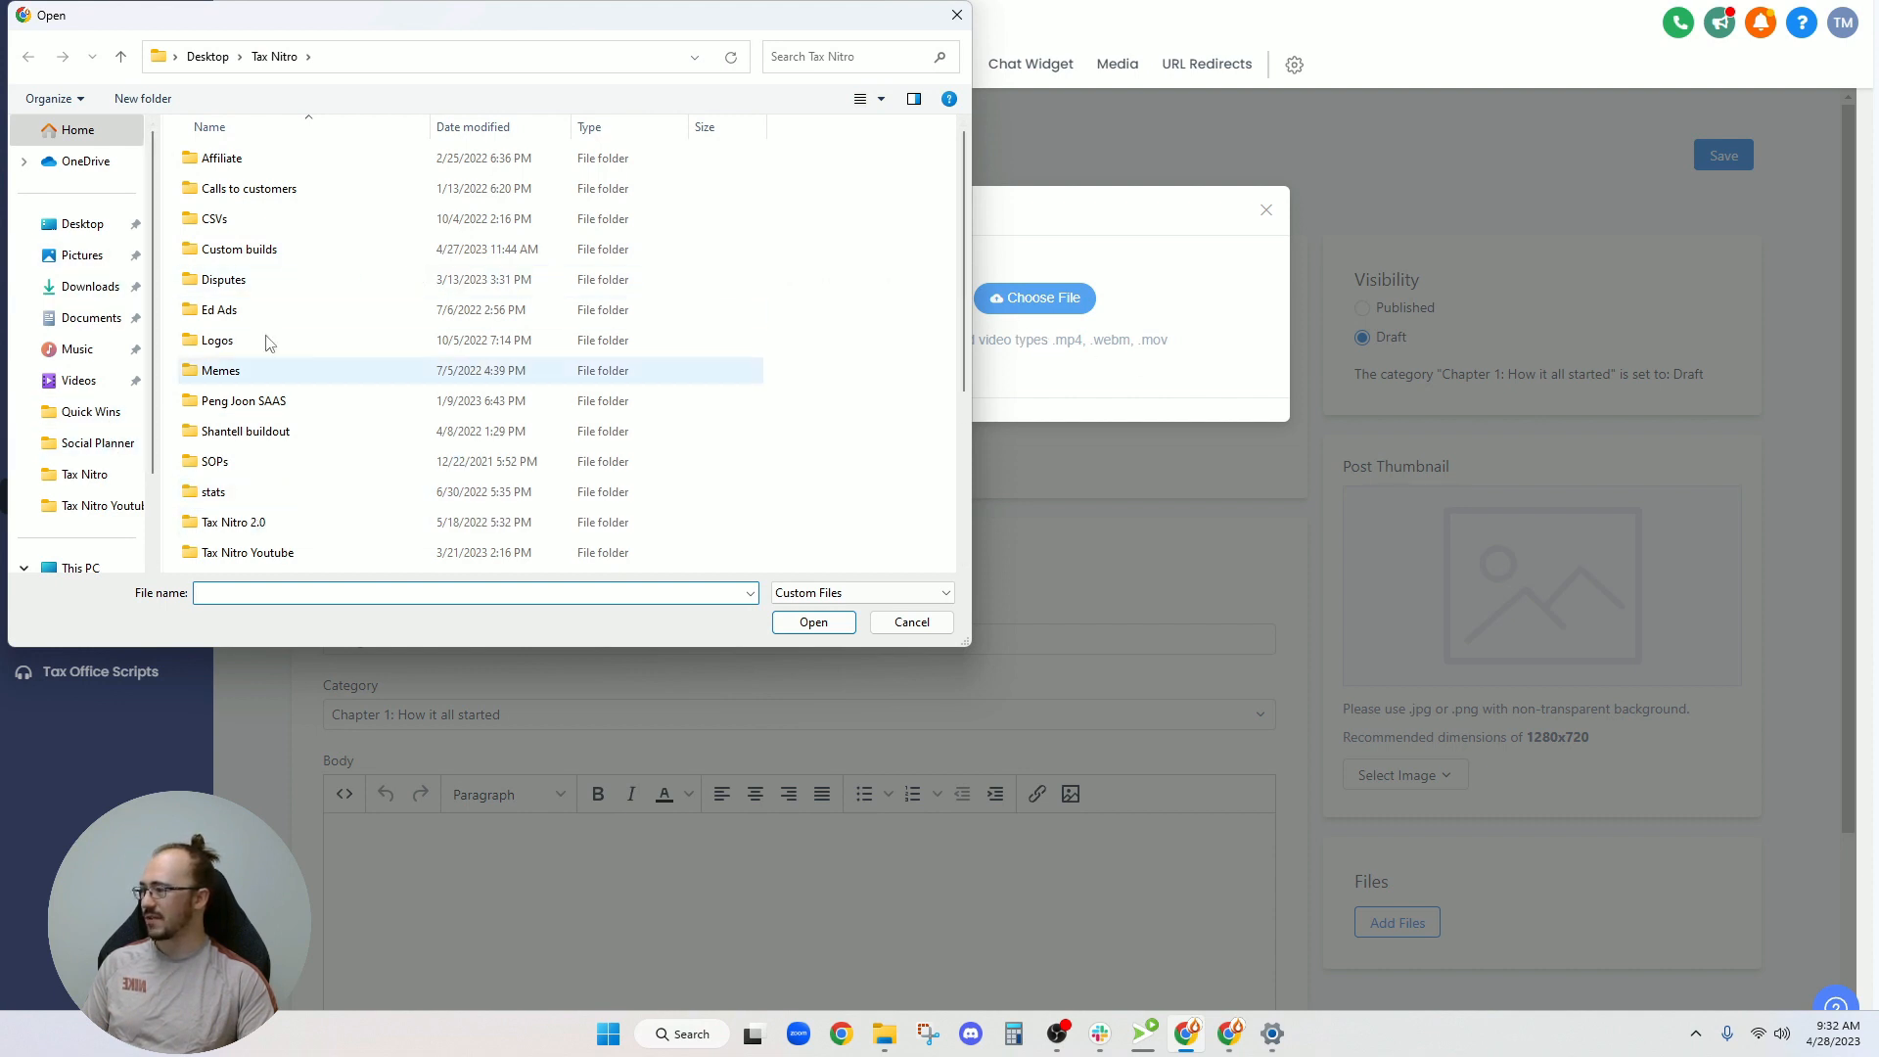
double_click(247, 522)
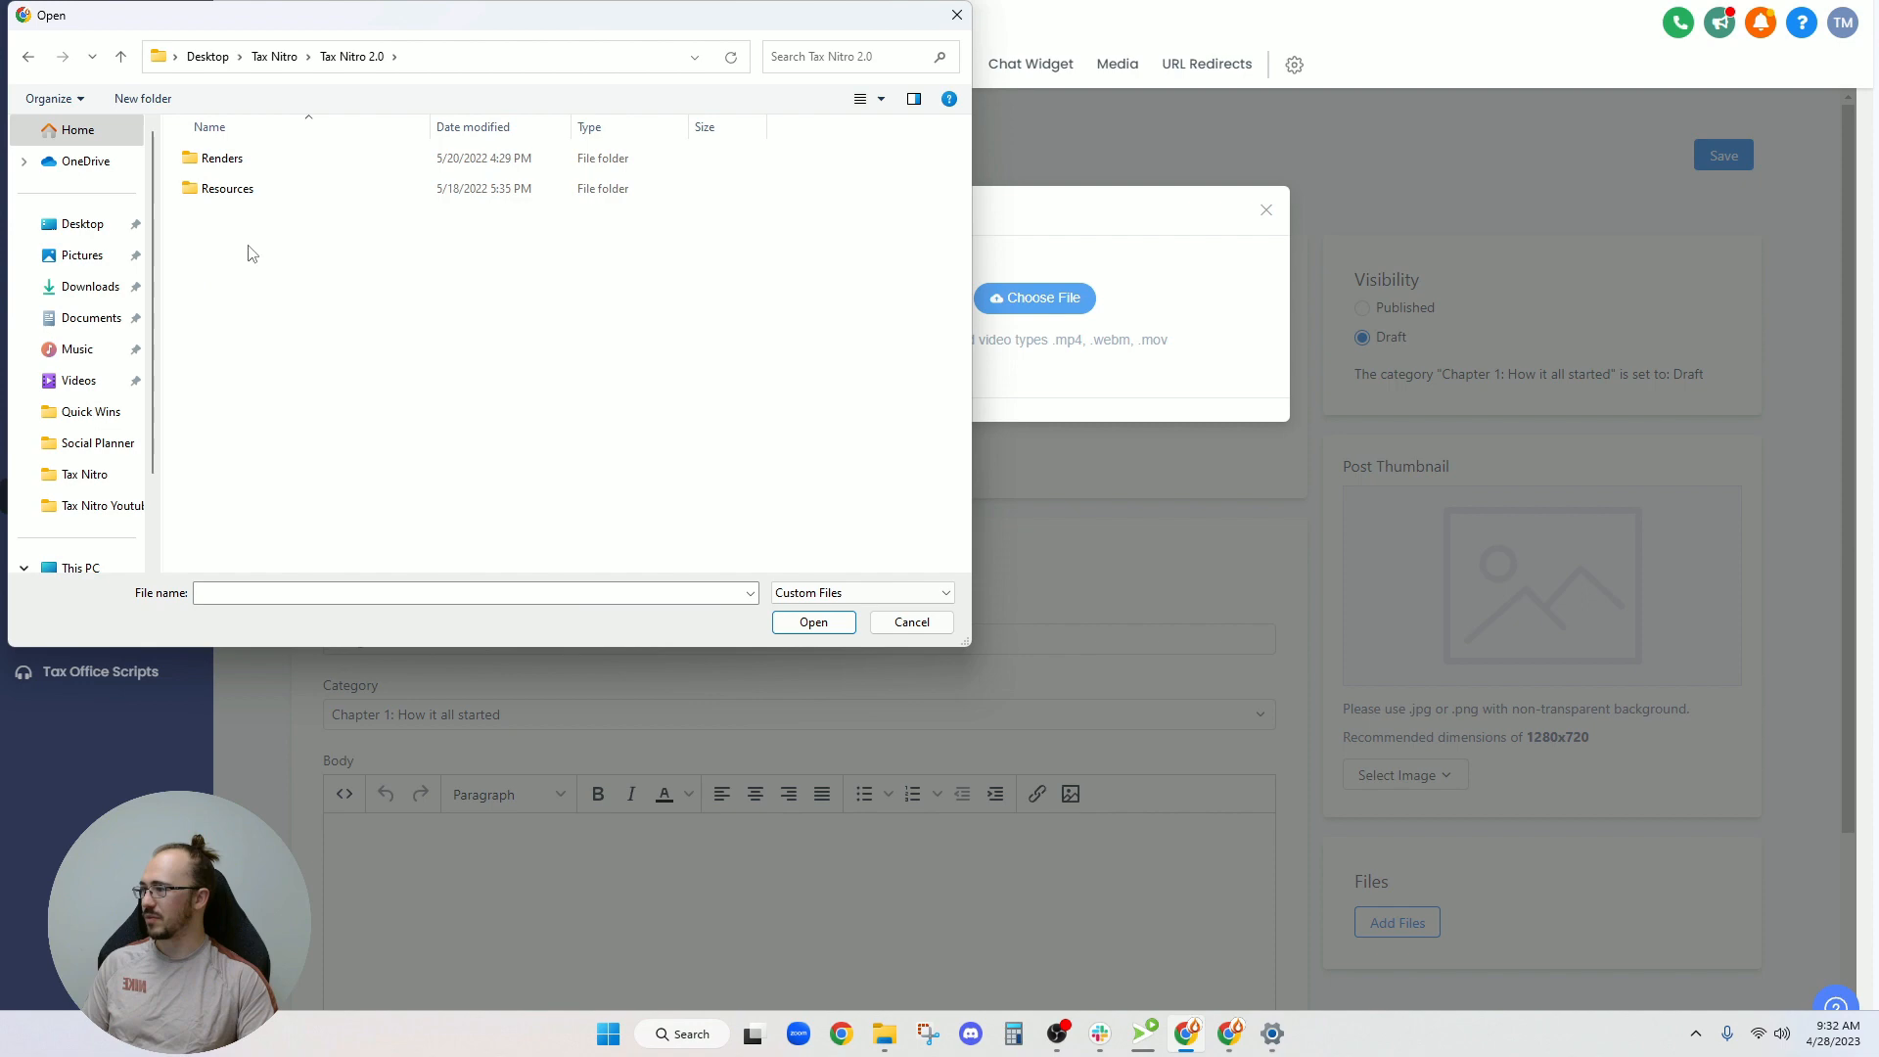
double_click(224, 159)
double_click(235, 181)
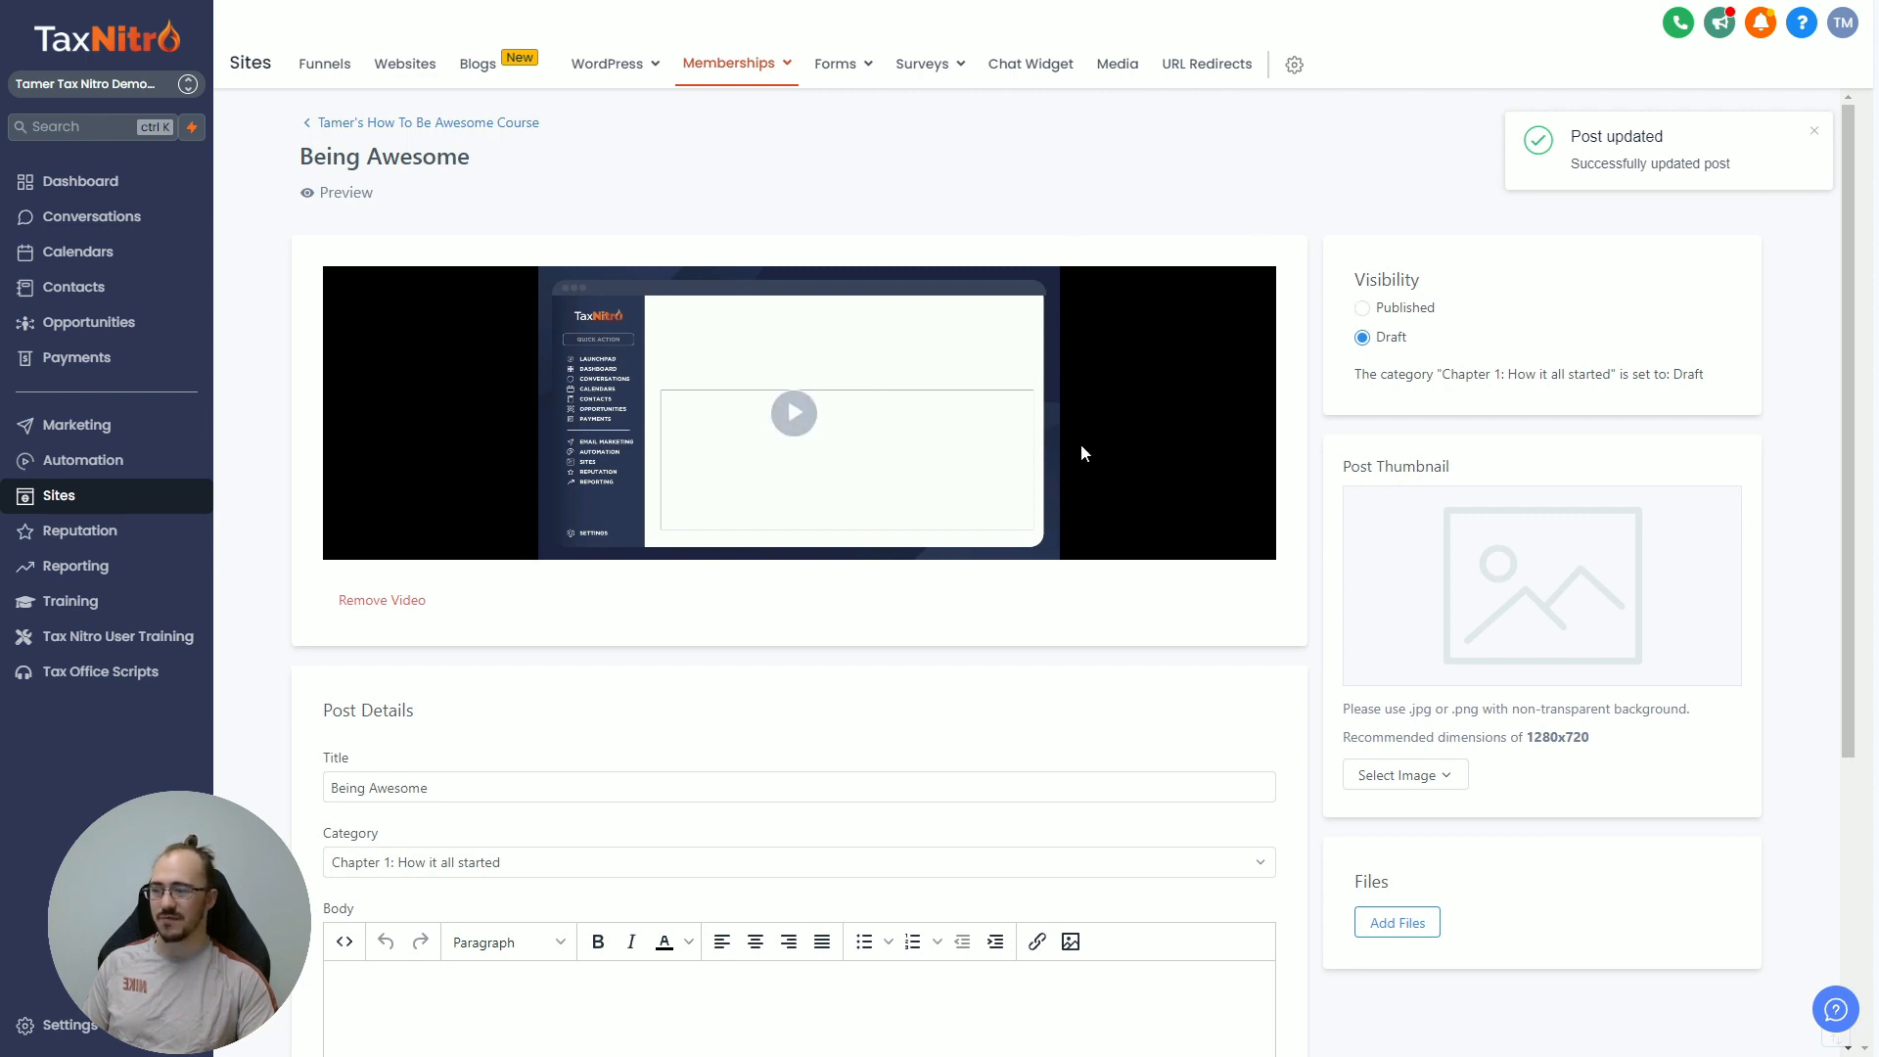
scroll(1133, 186, down, 1)
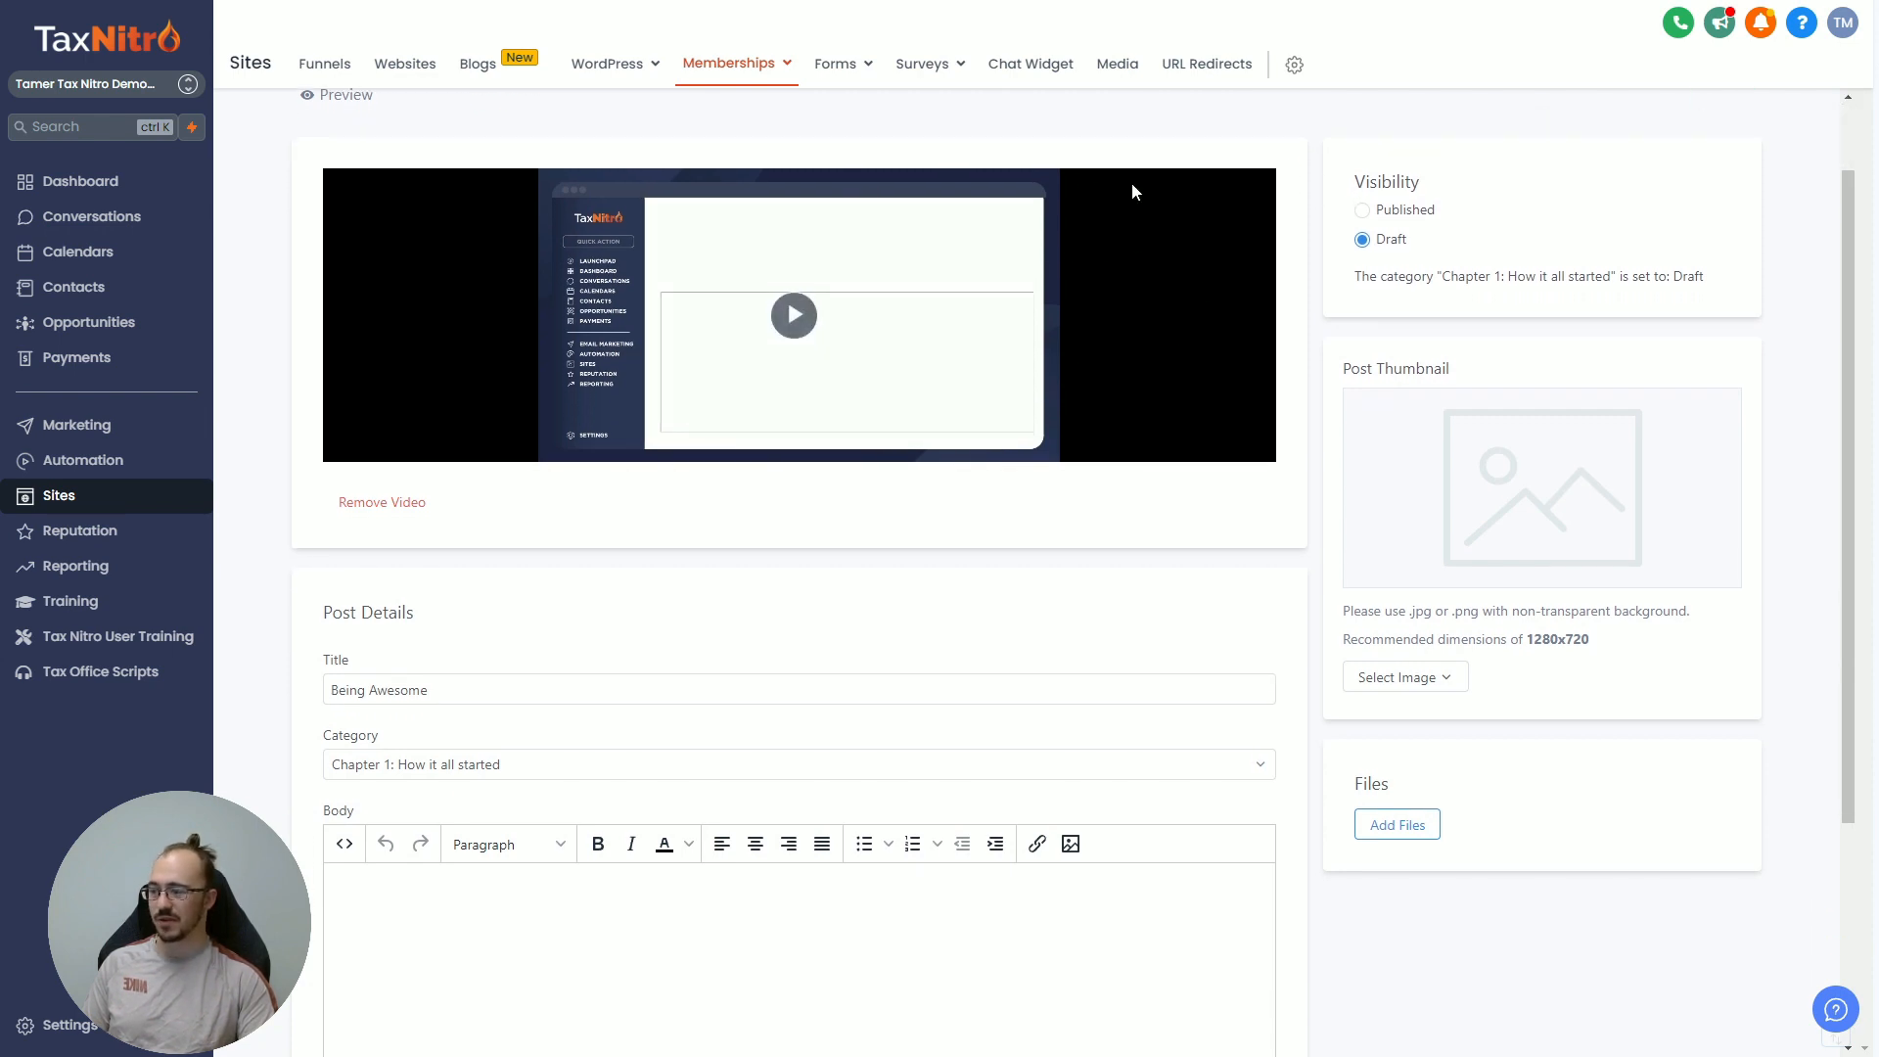
scroll(1127, 210, up, 1)
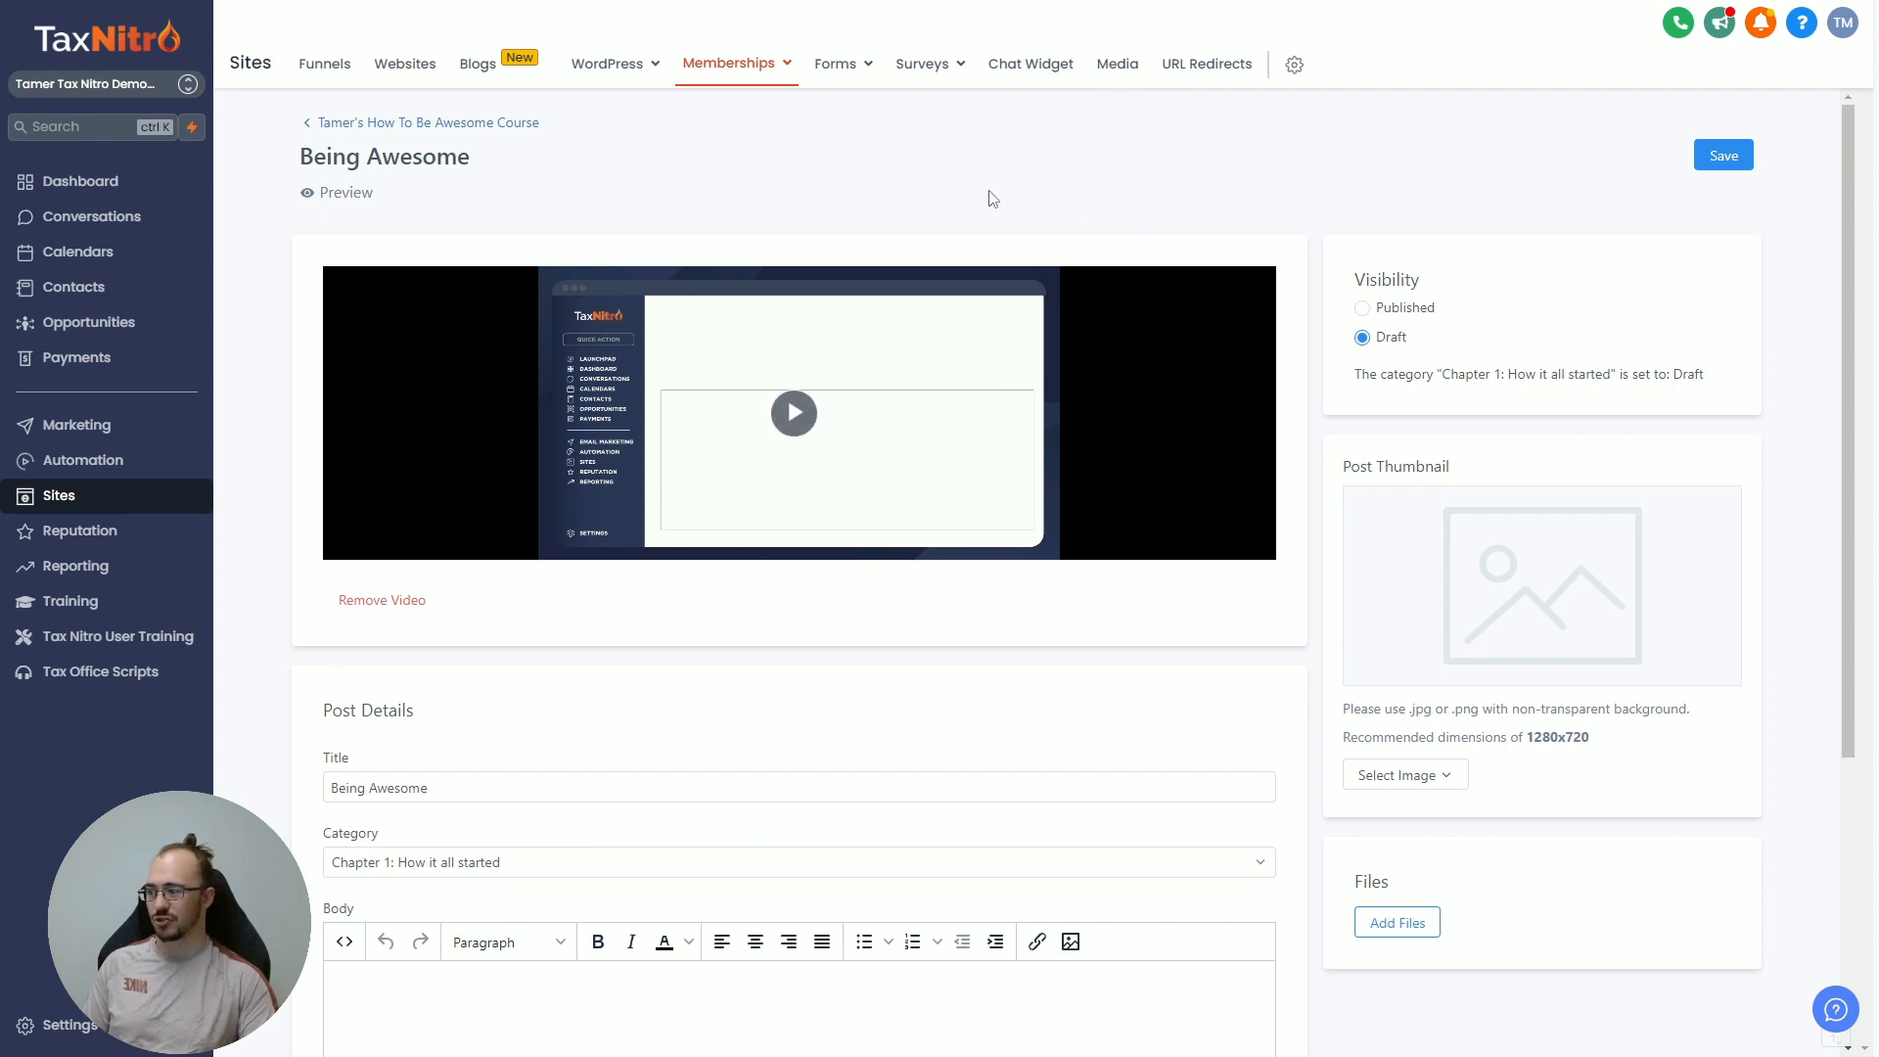
scroll(1318, 284, down, 3)
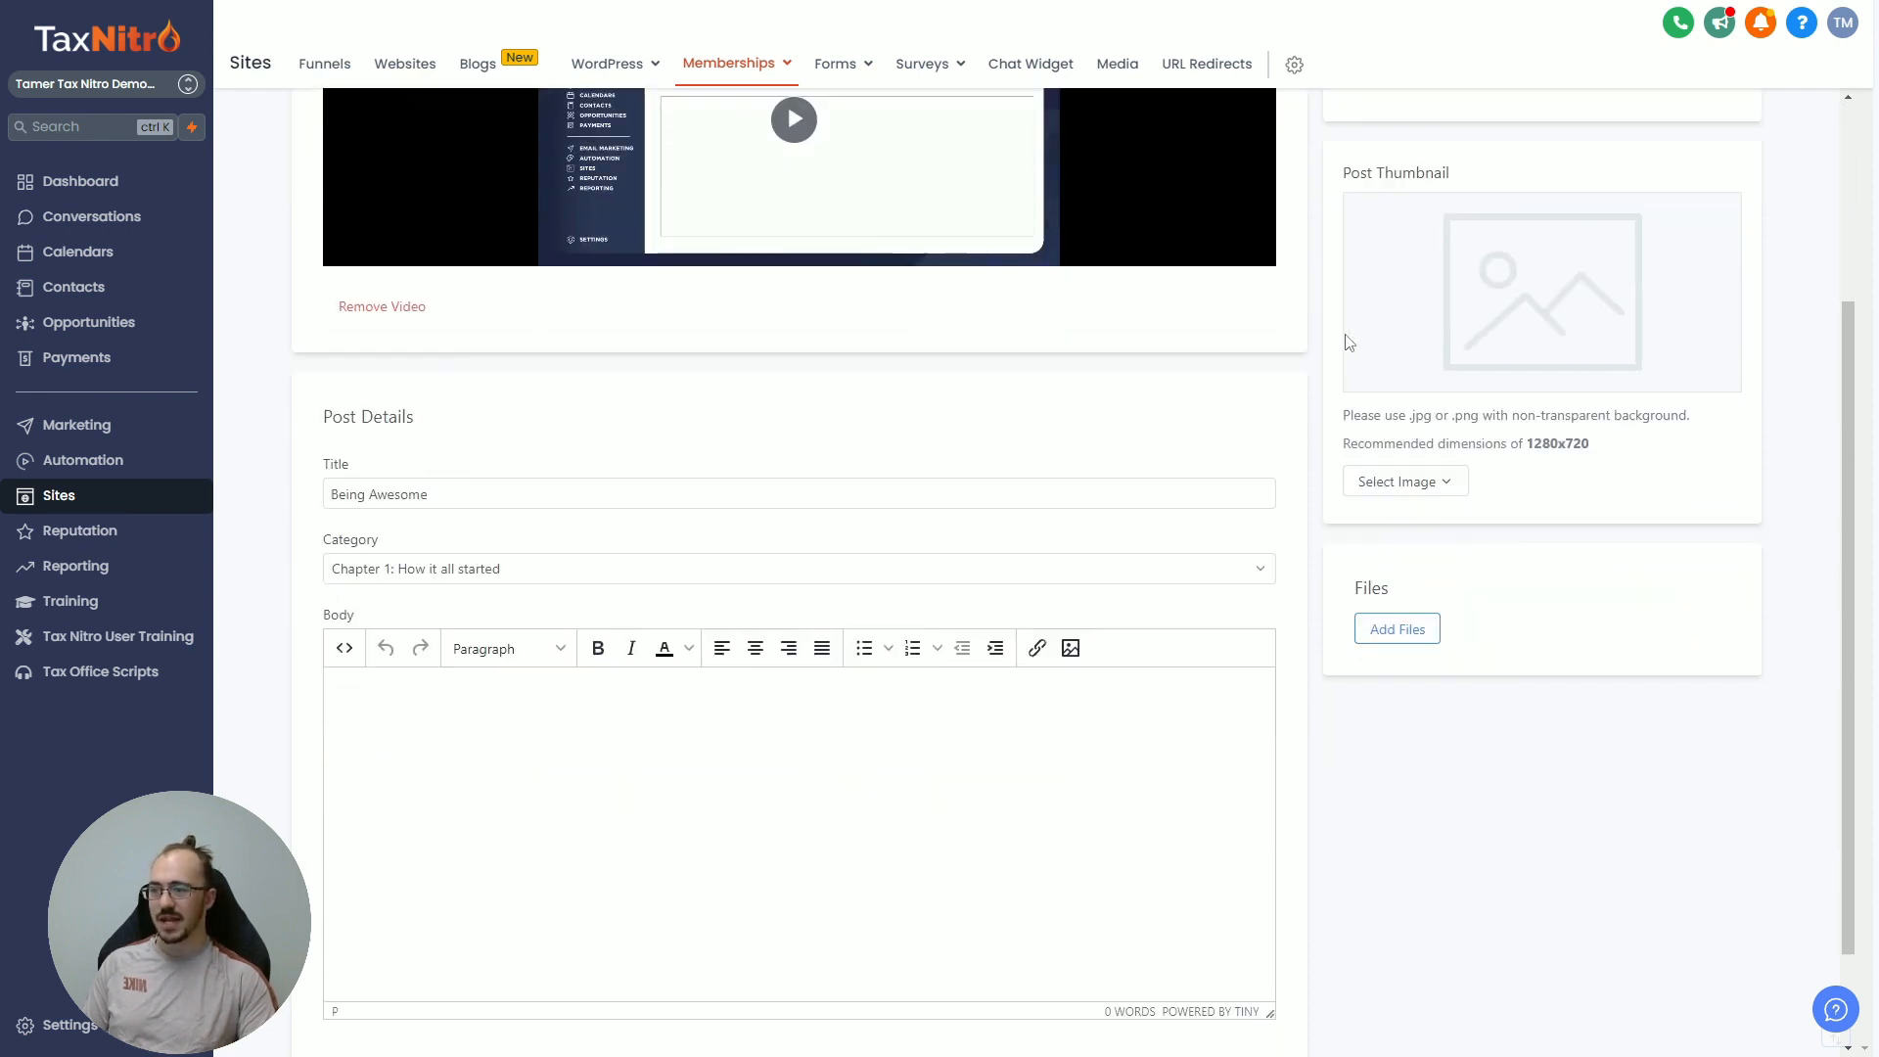
Step: Review the Post Thumbnail requirements for the Being Awesome lesson, including the accepted file types and recommended dimensions
drag(1335, 181, 1506, 184)
drag(1615, 448, 1340, 424)
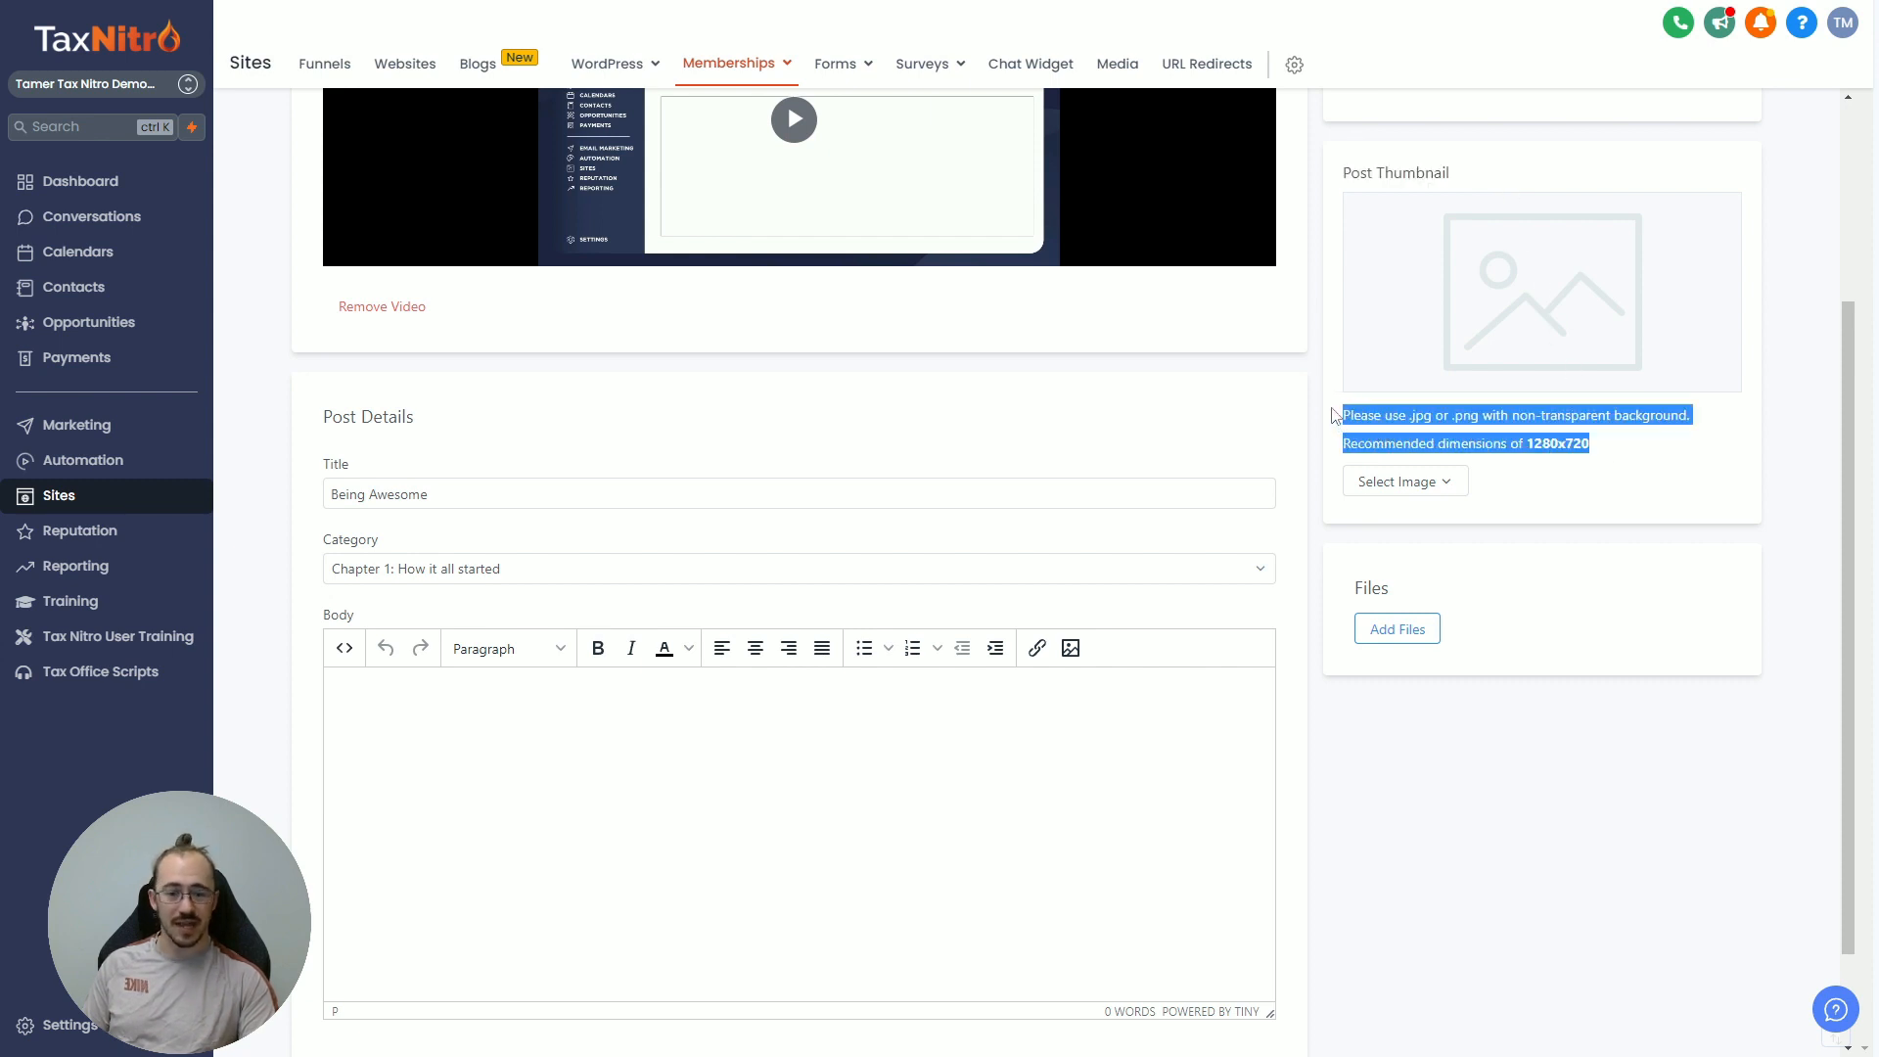
click(1544, 438)
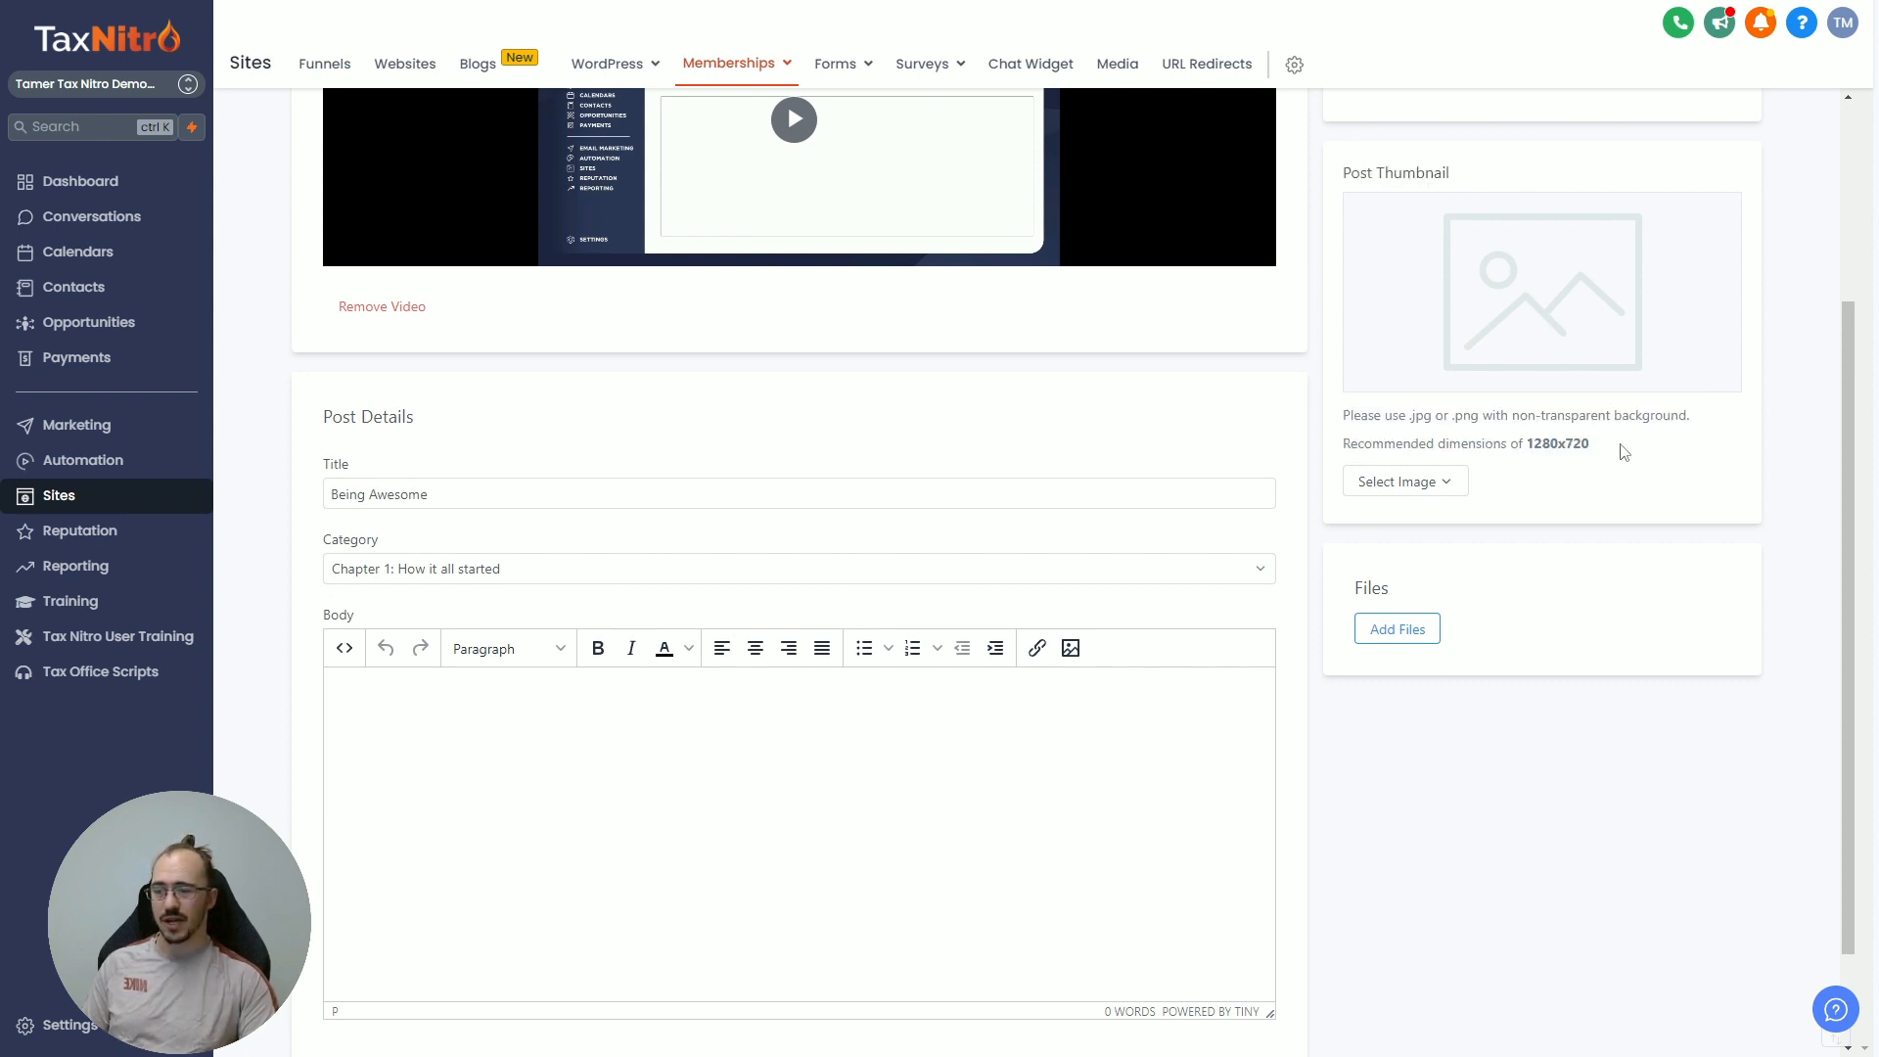
double_click(1531, 450)
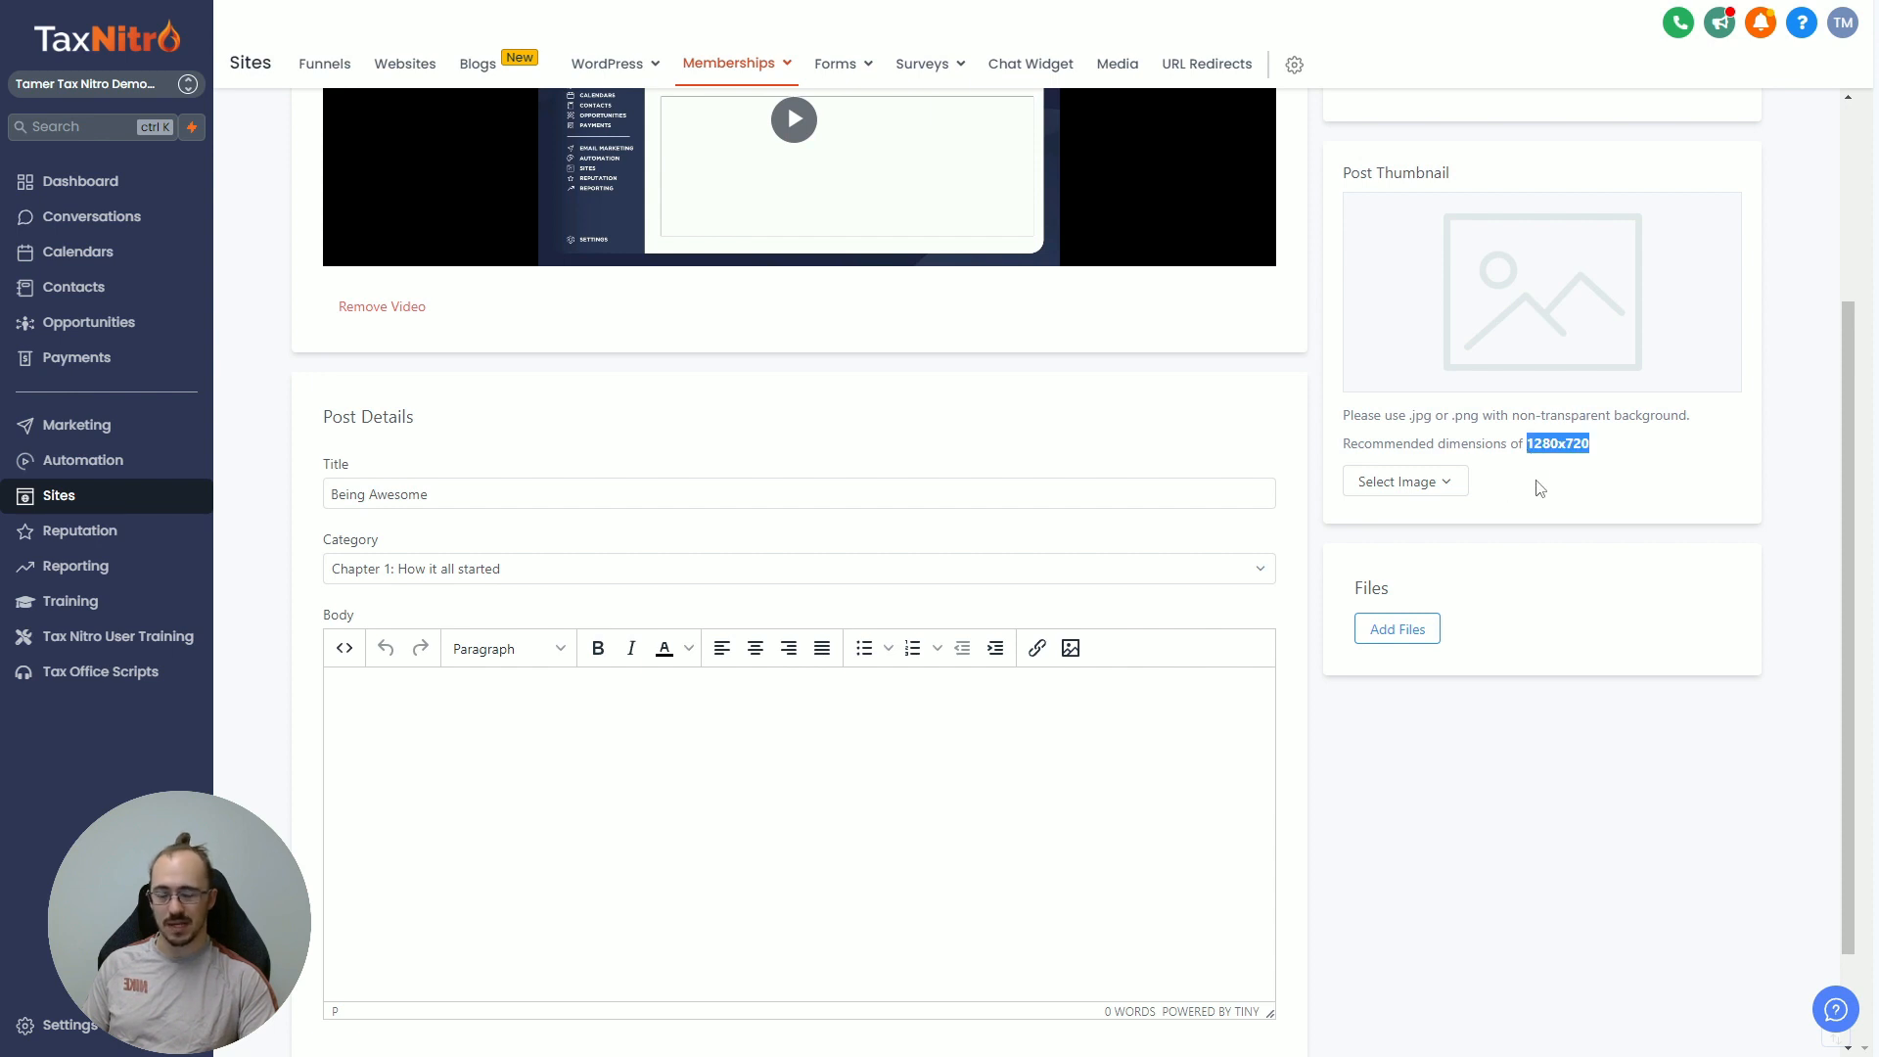
click(1539, 485)
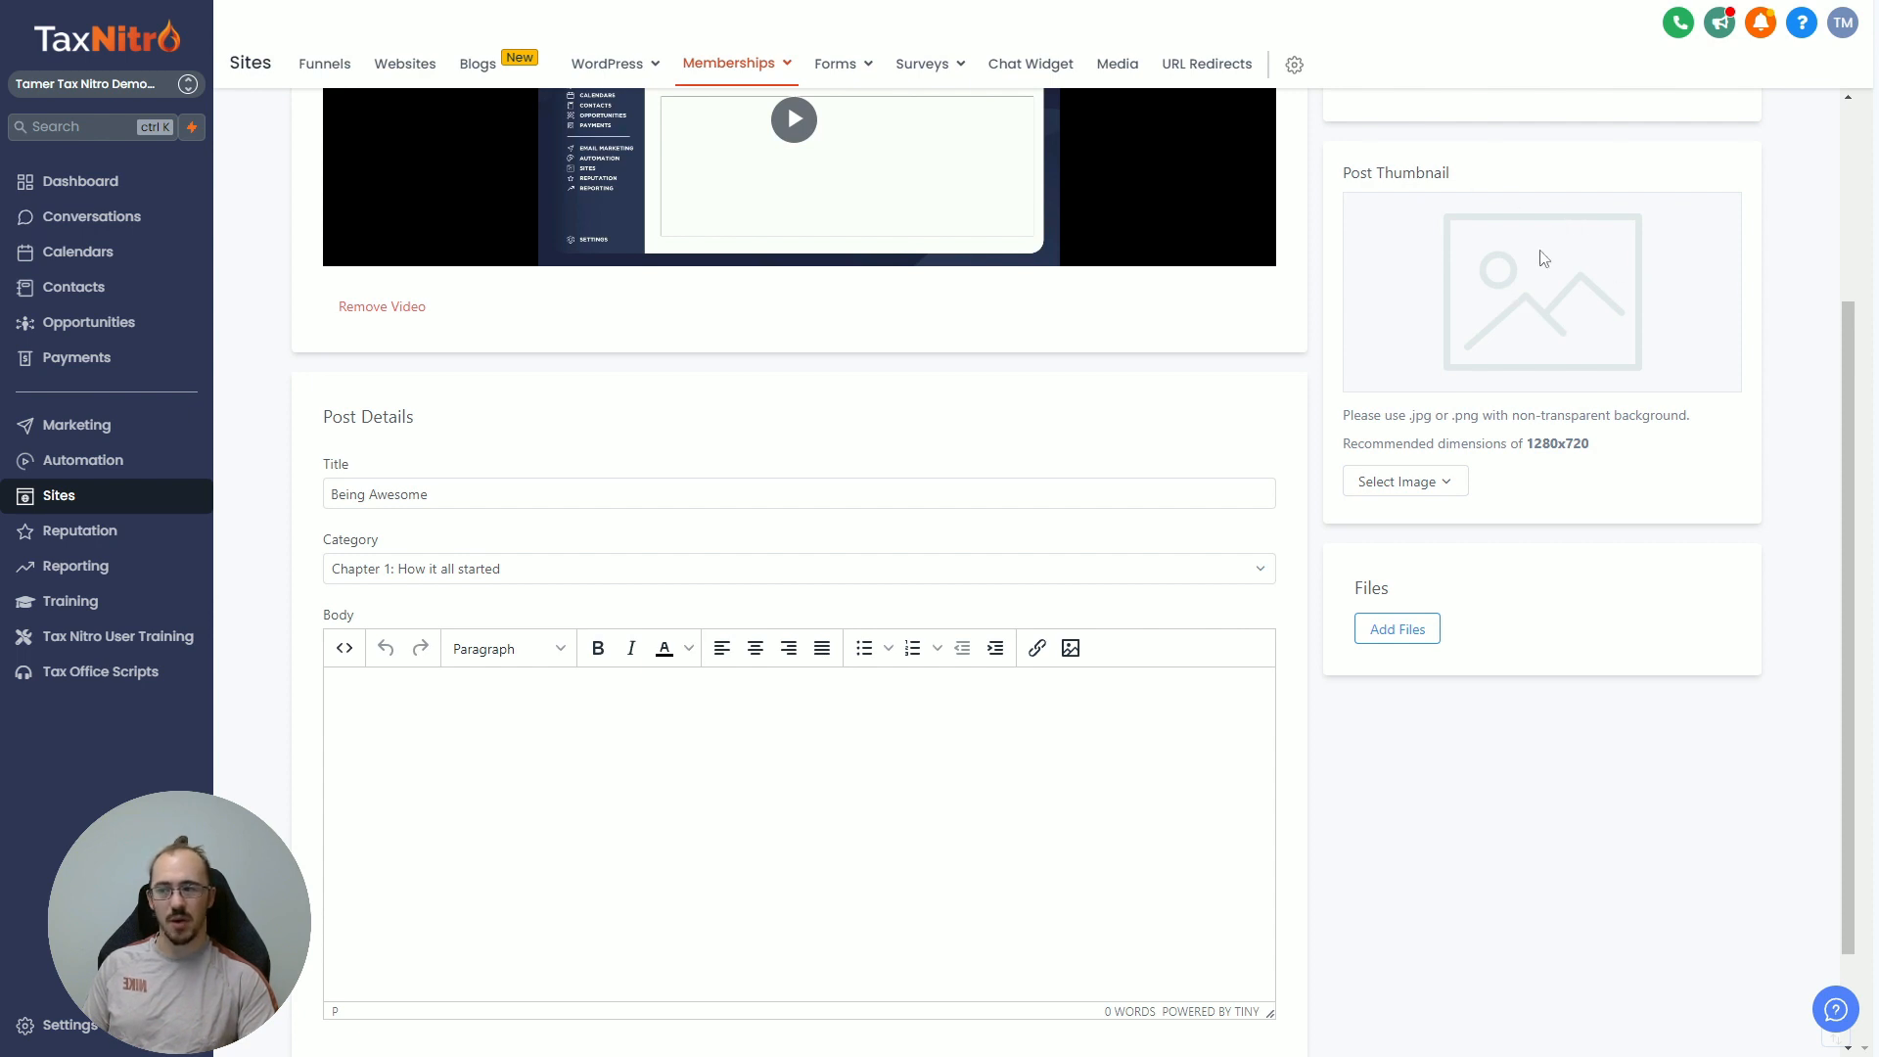
scroll(1554, 345, up, 3)
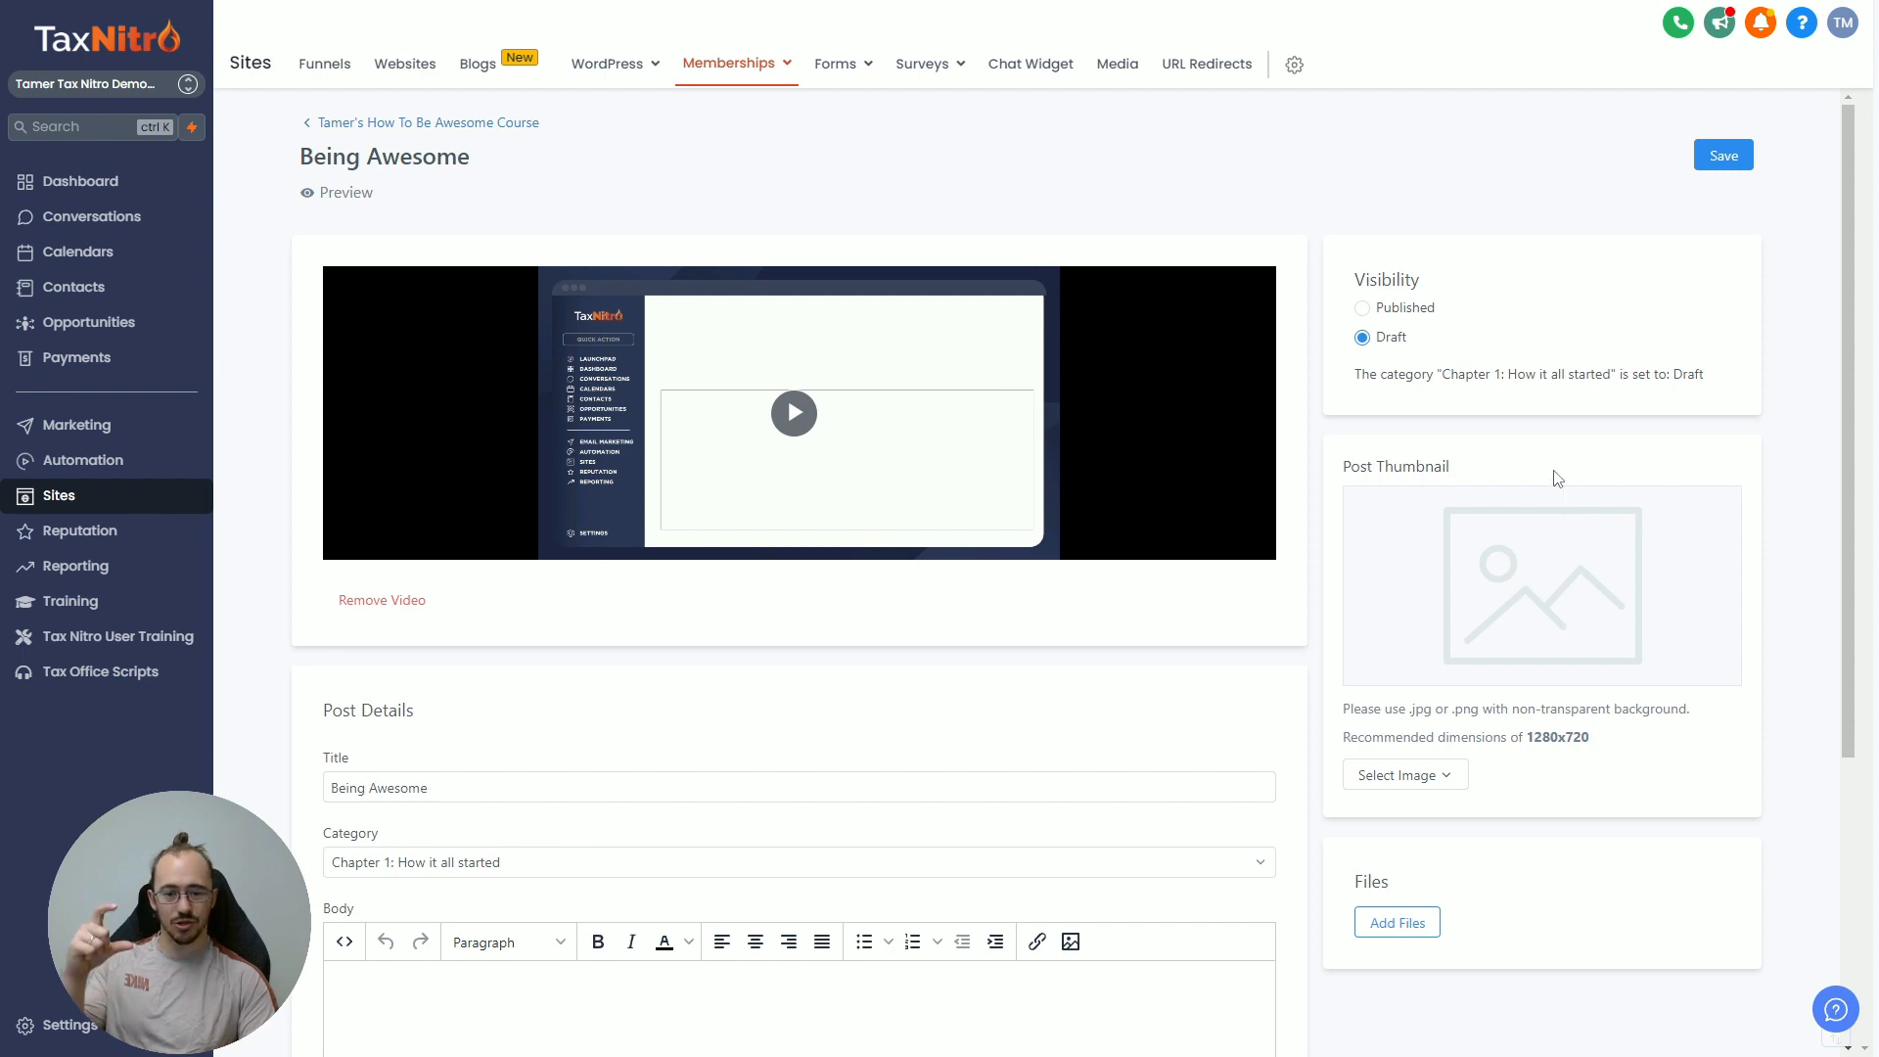
scroll(1557, 473, down, 2)
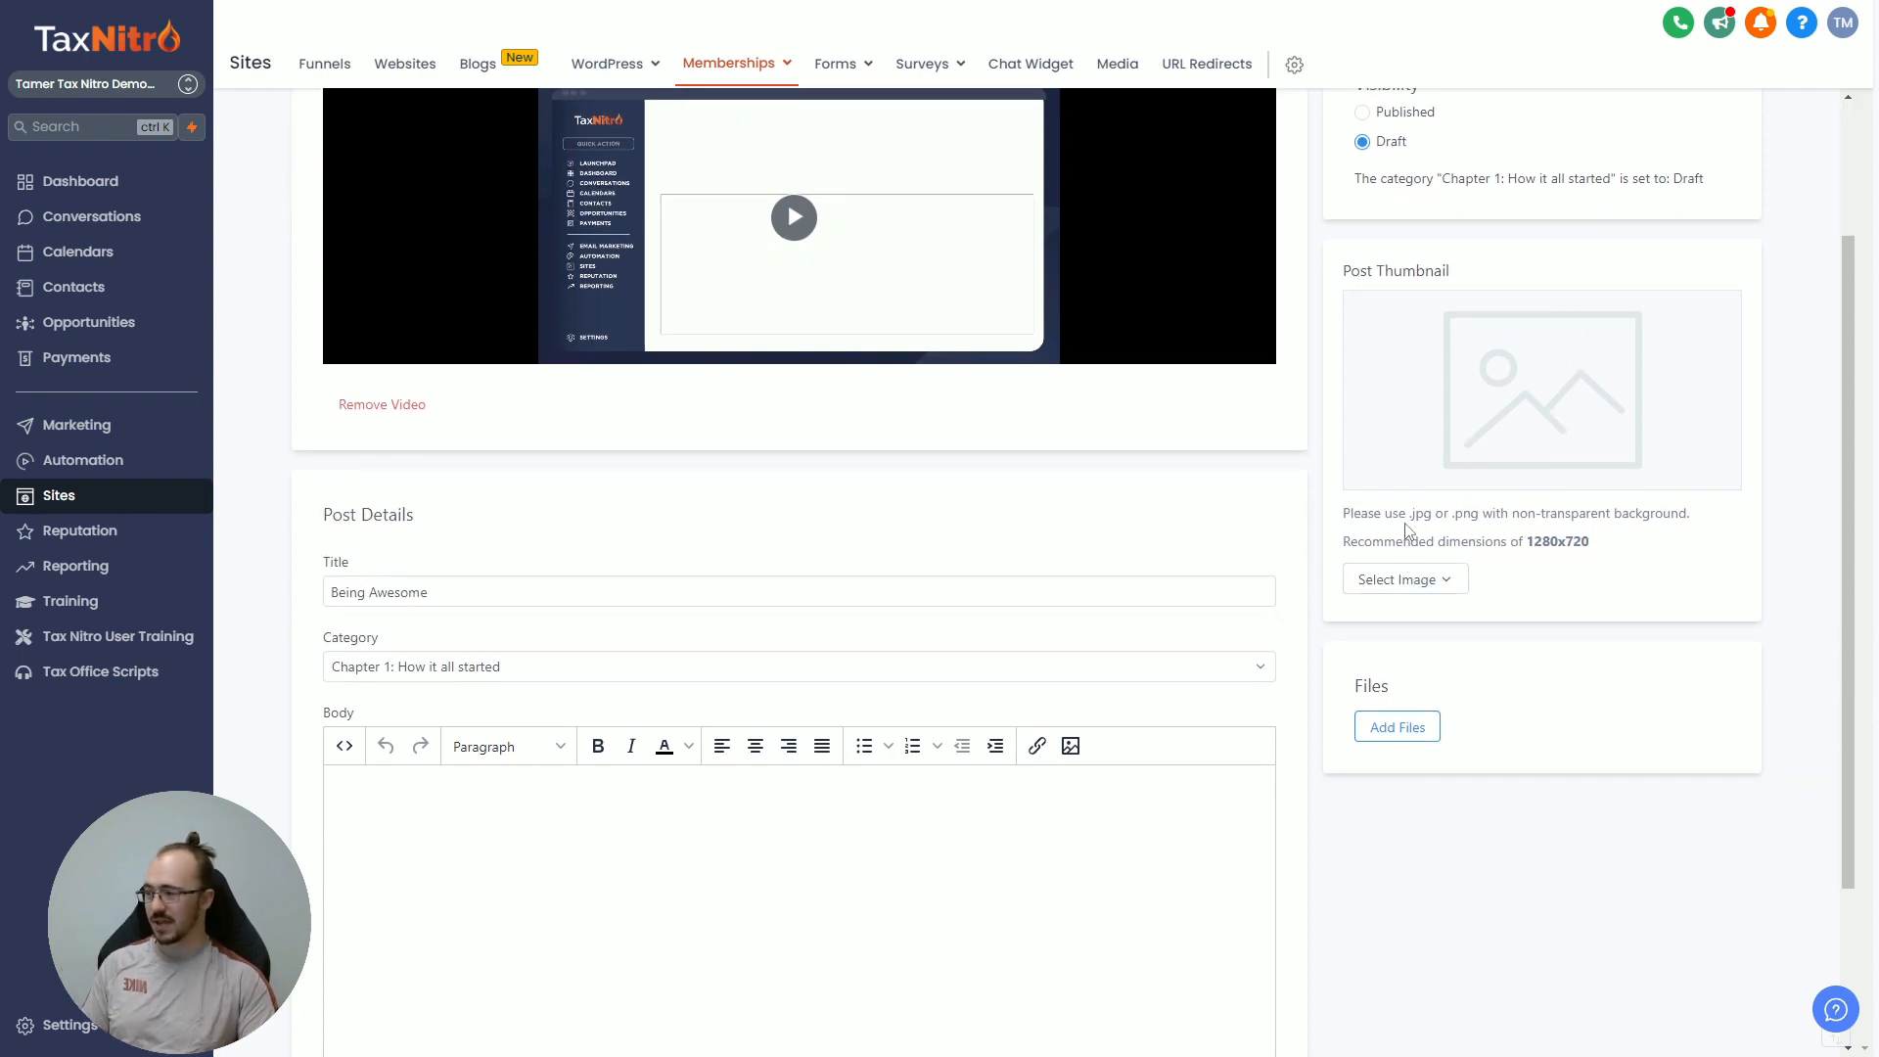
Step: Upload the "Add a heading" PNG from the Downloads folder as the Being Awesome lesson's post thumbnail
click(1405, 581)
click(1426, 626)
click(1023, 311)
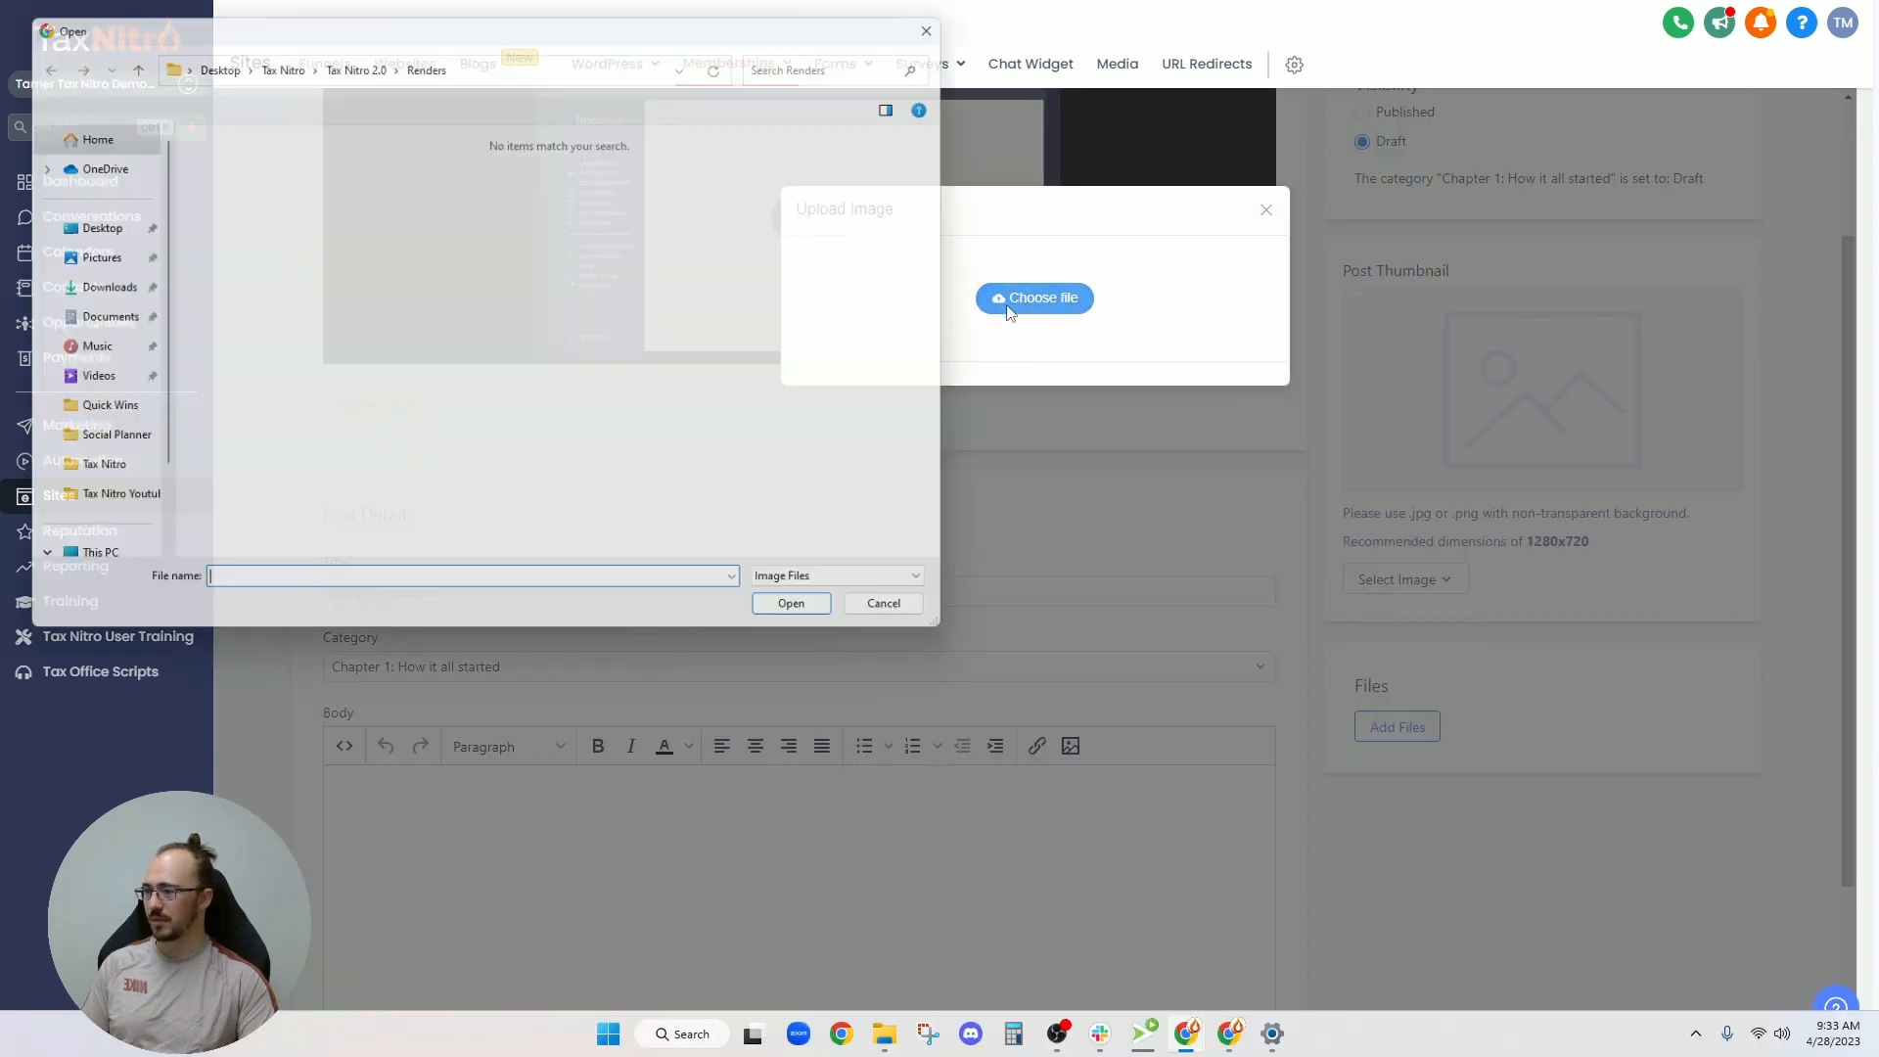
click(73, 288)
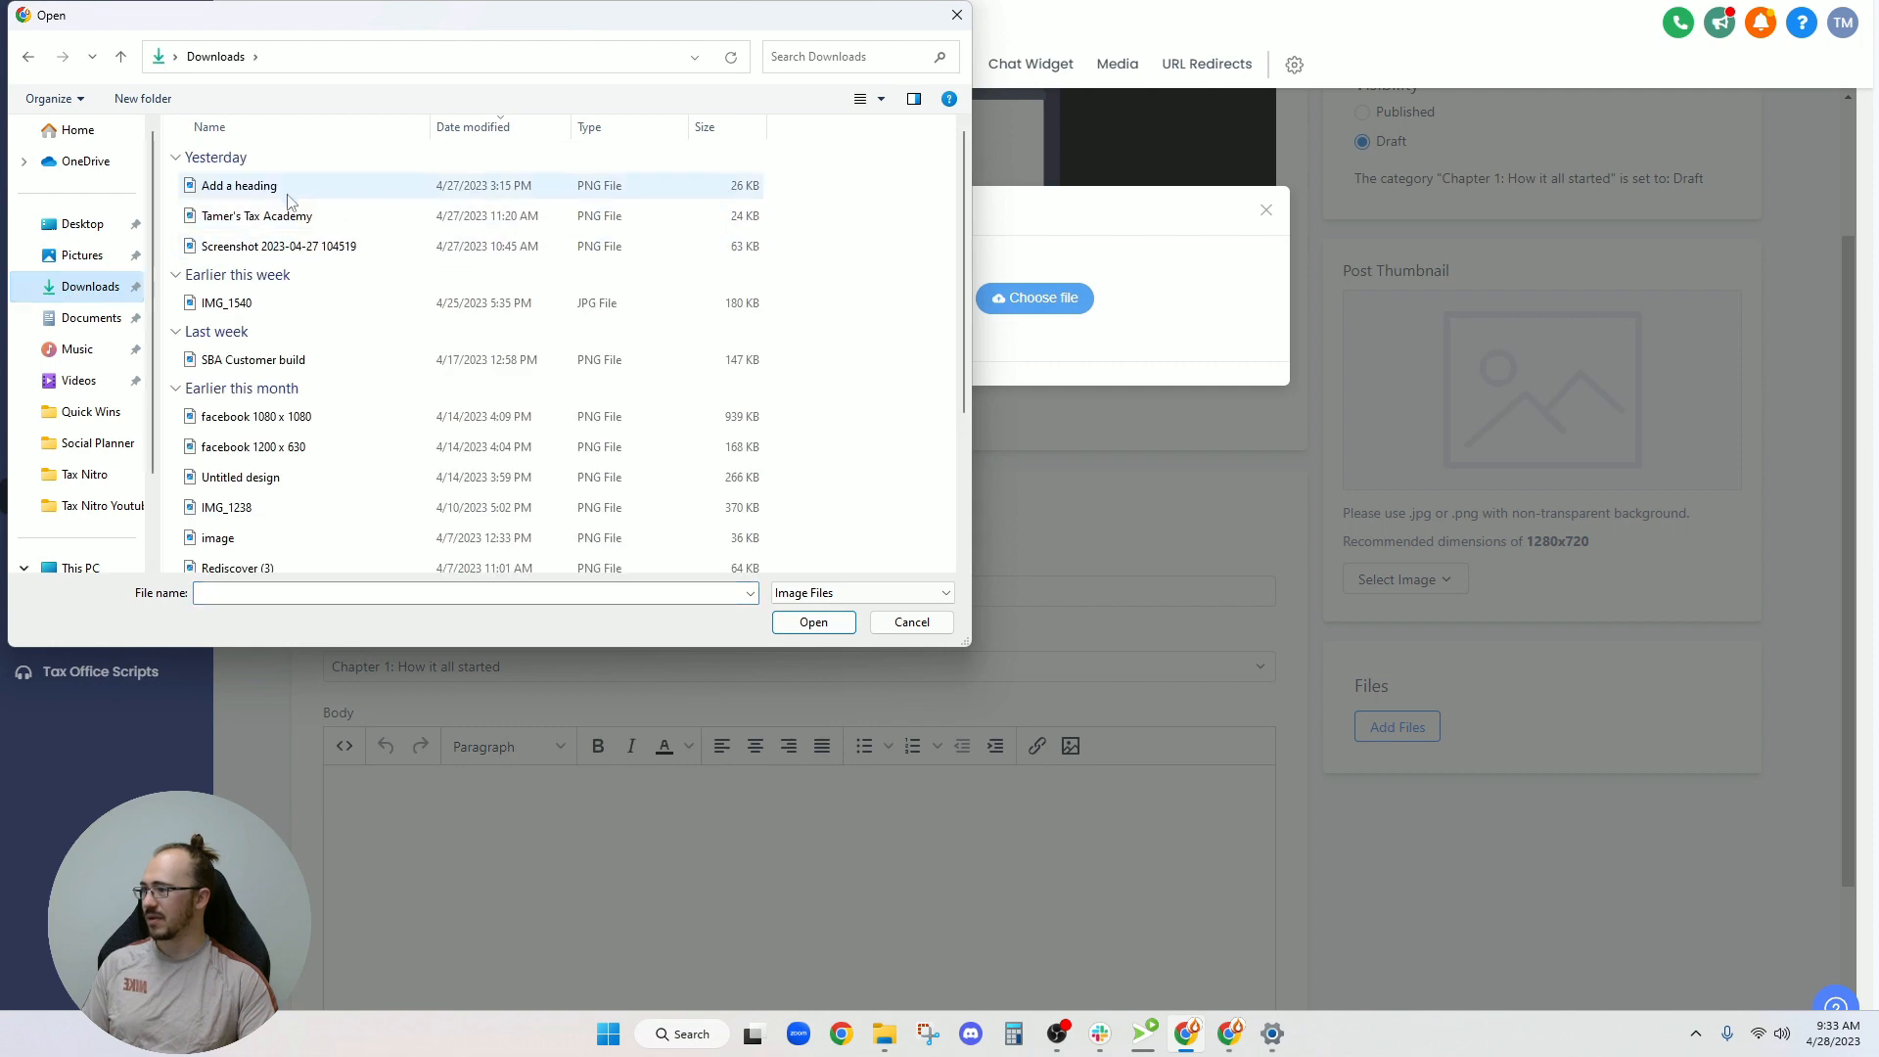
double_click(291, 193)
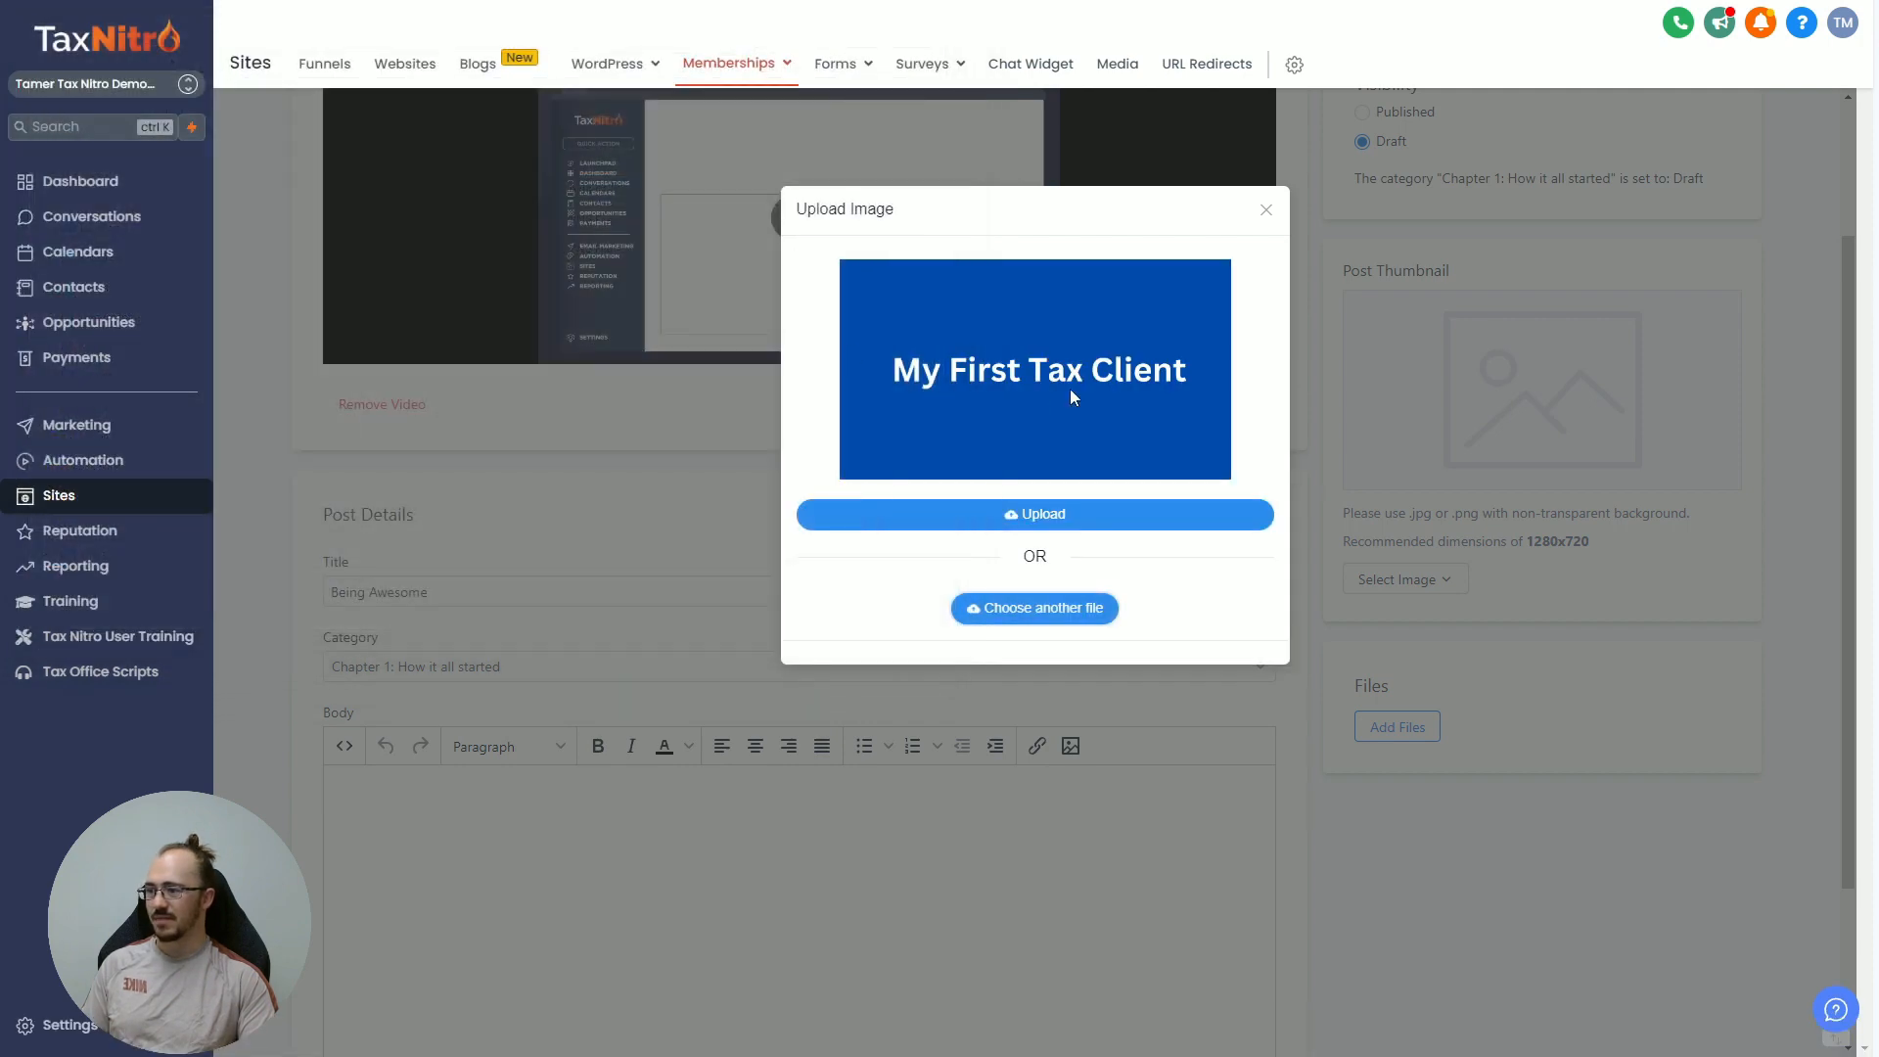
click(1129, 513)
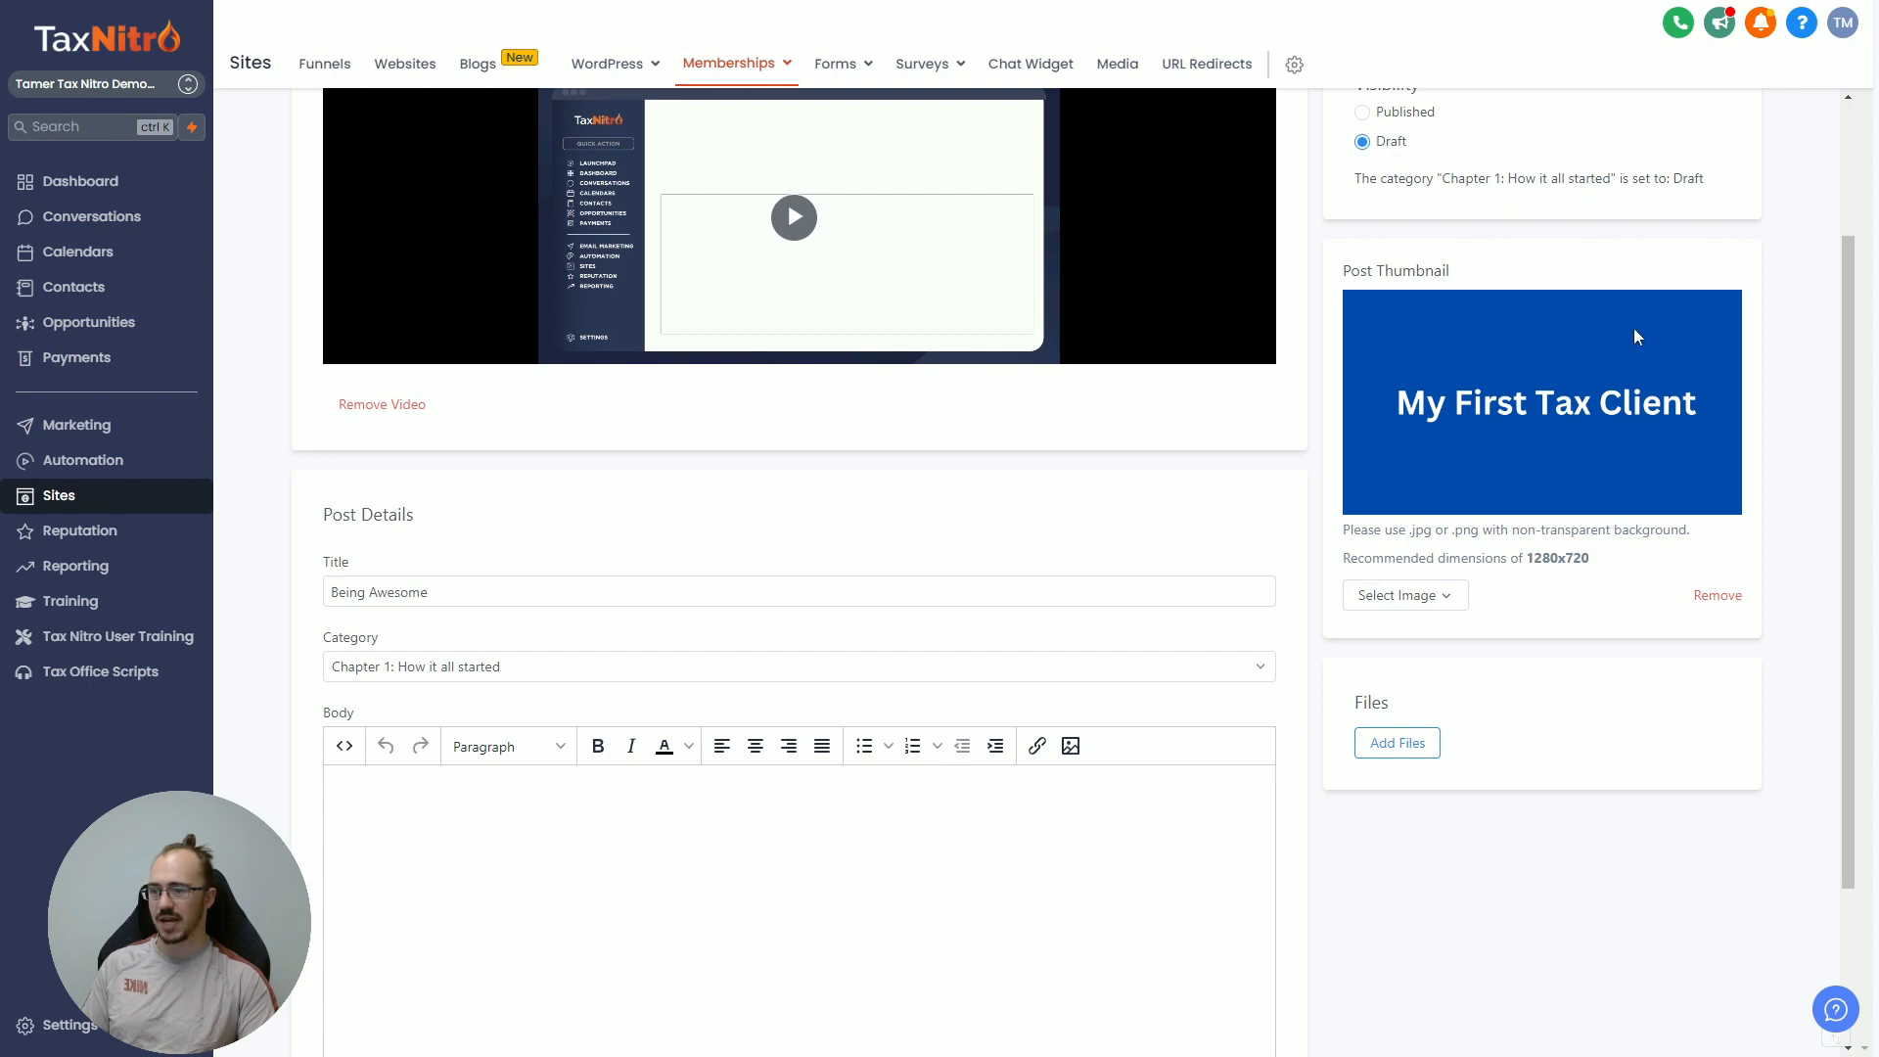
Step: Examine the lesson's post details, body editor and Files section, including the dialog for uploading file attachments
scroll(1473, 524, down, 3)
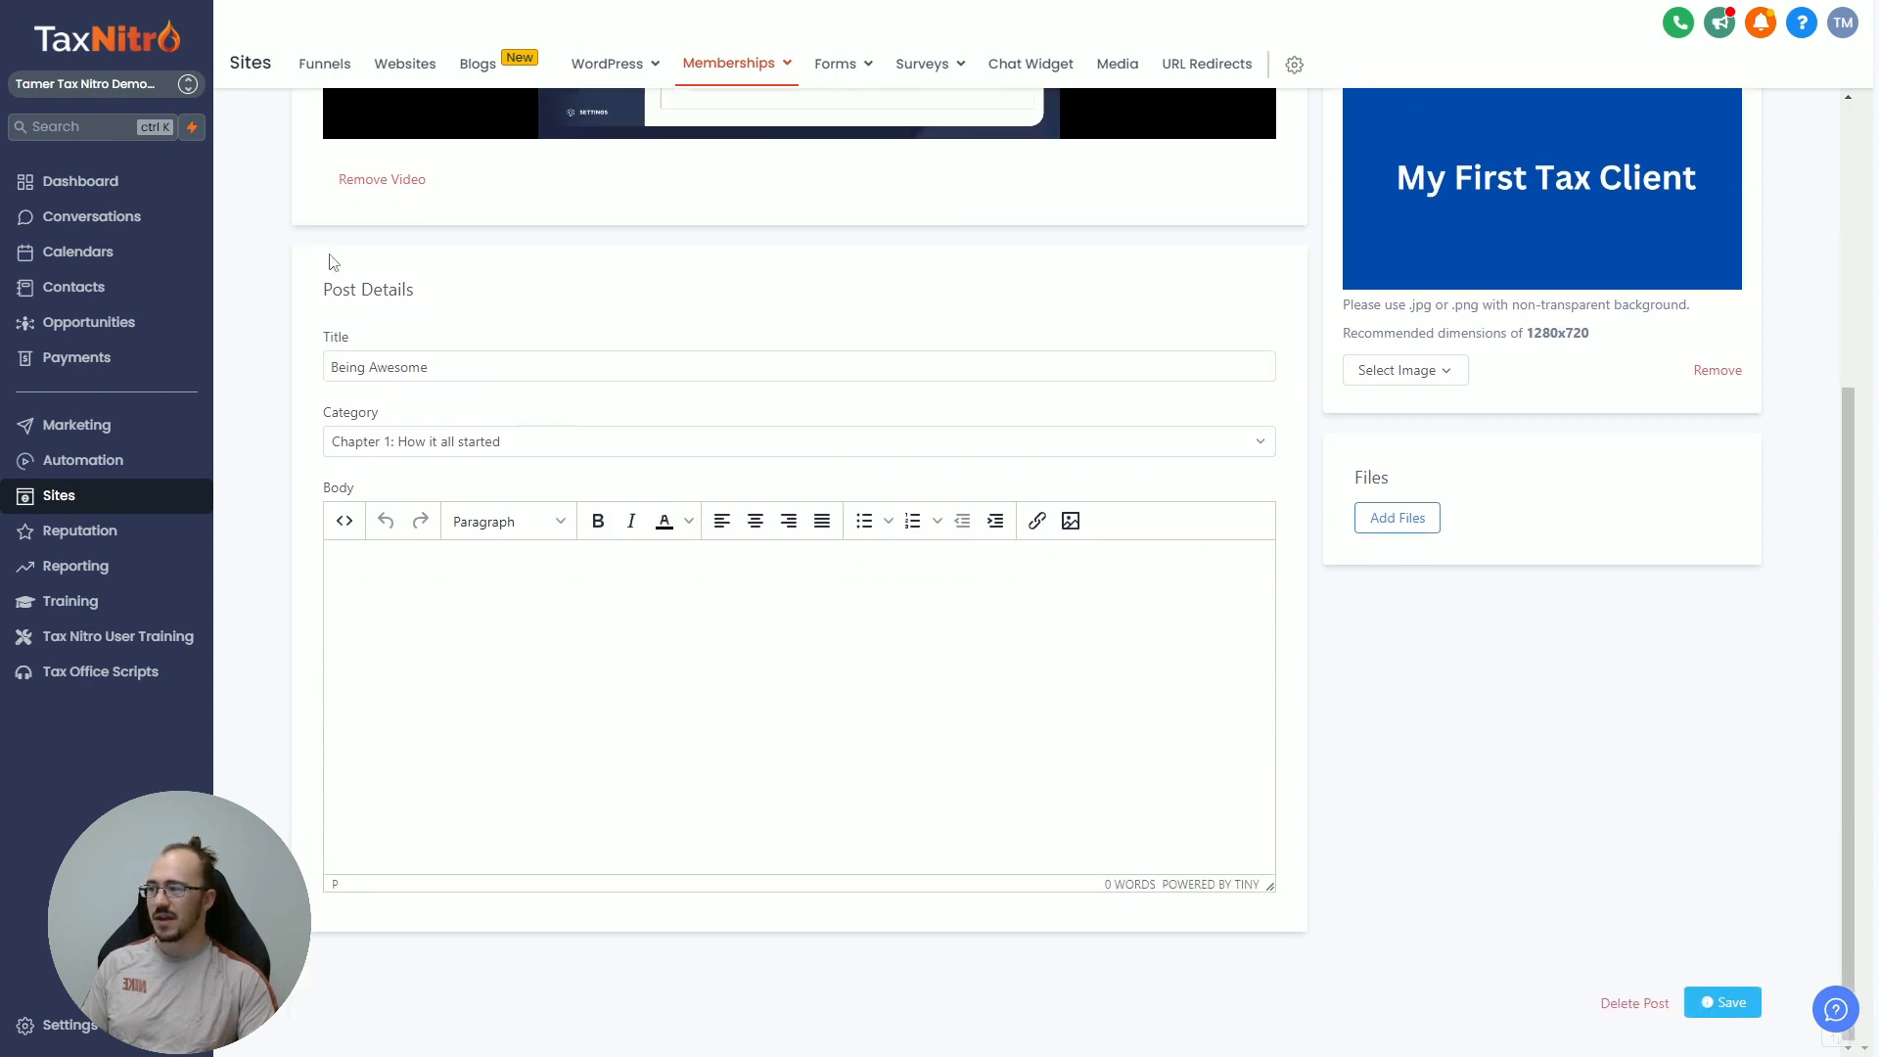
drag(330, 286, 492, 303)
click(492, 303)
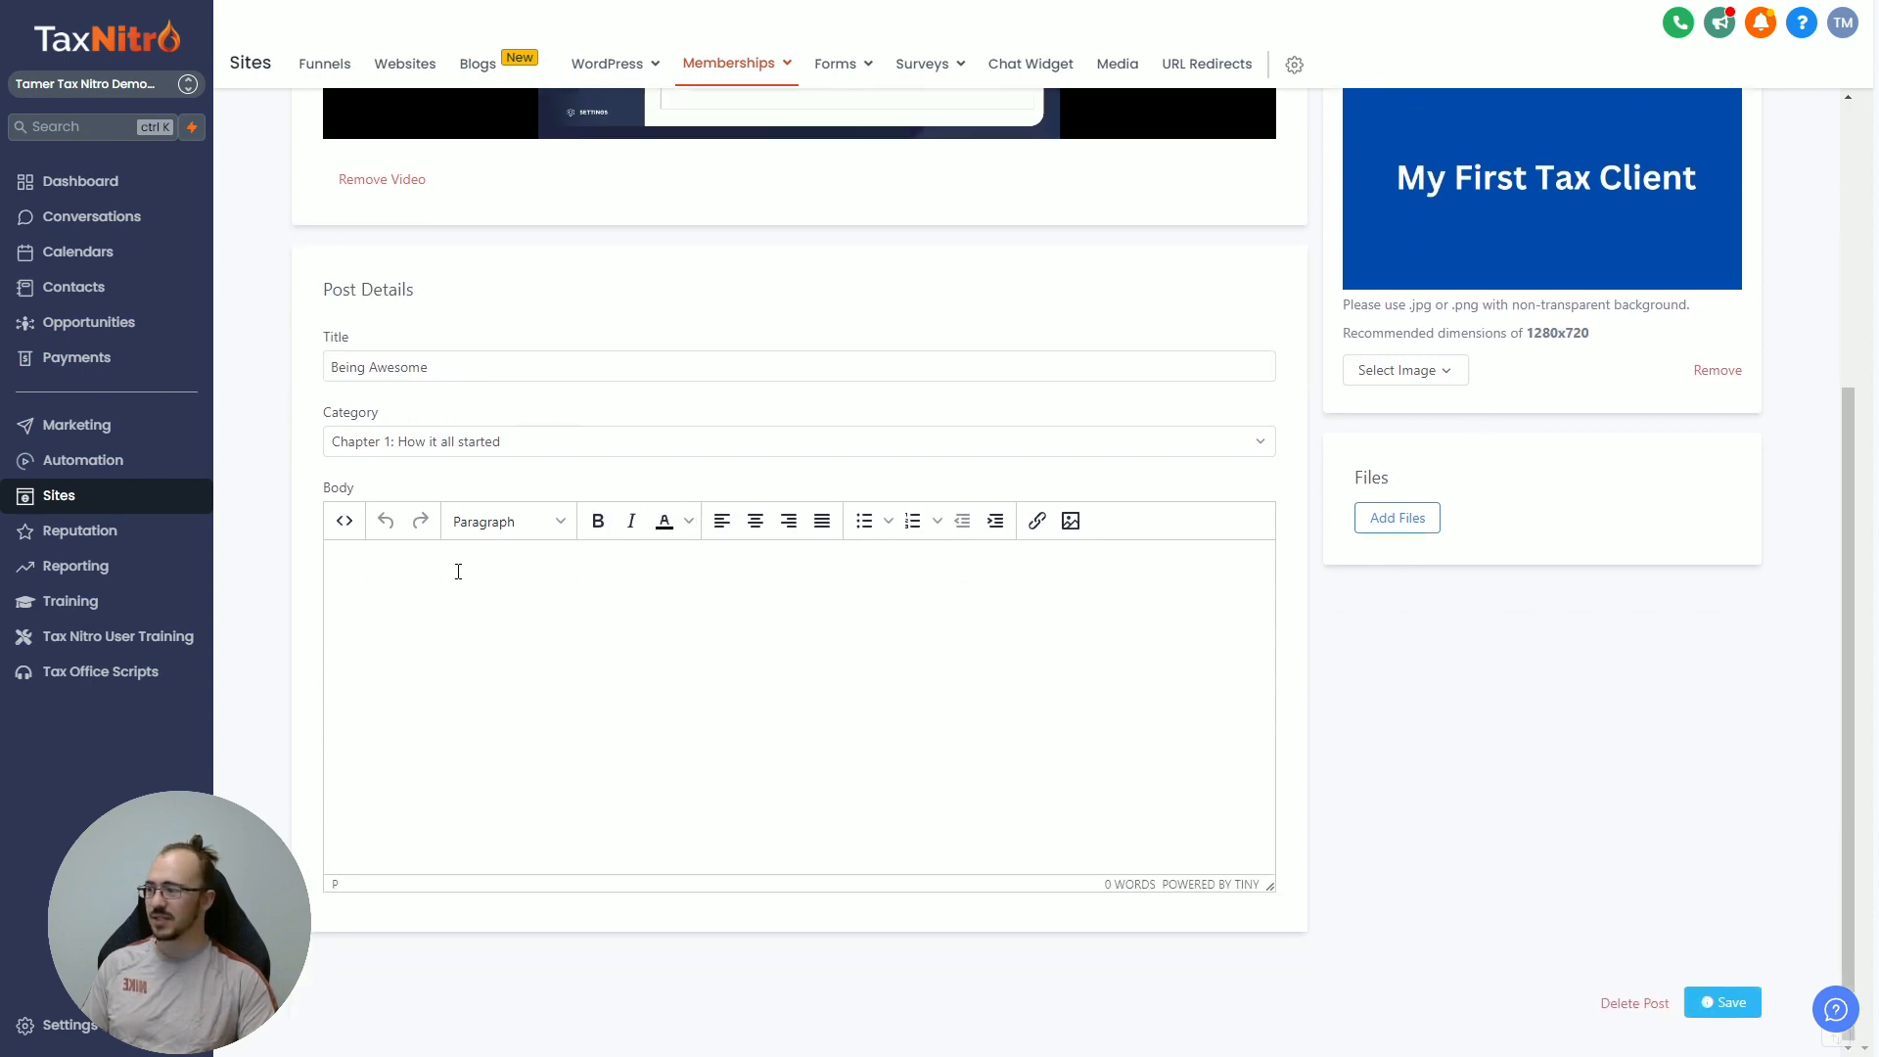
scroll(562, 585, up, 2)
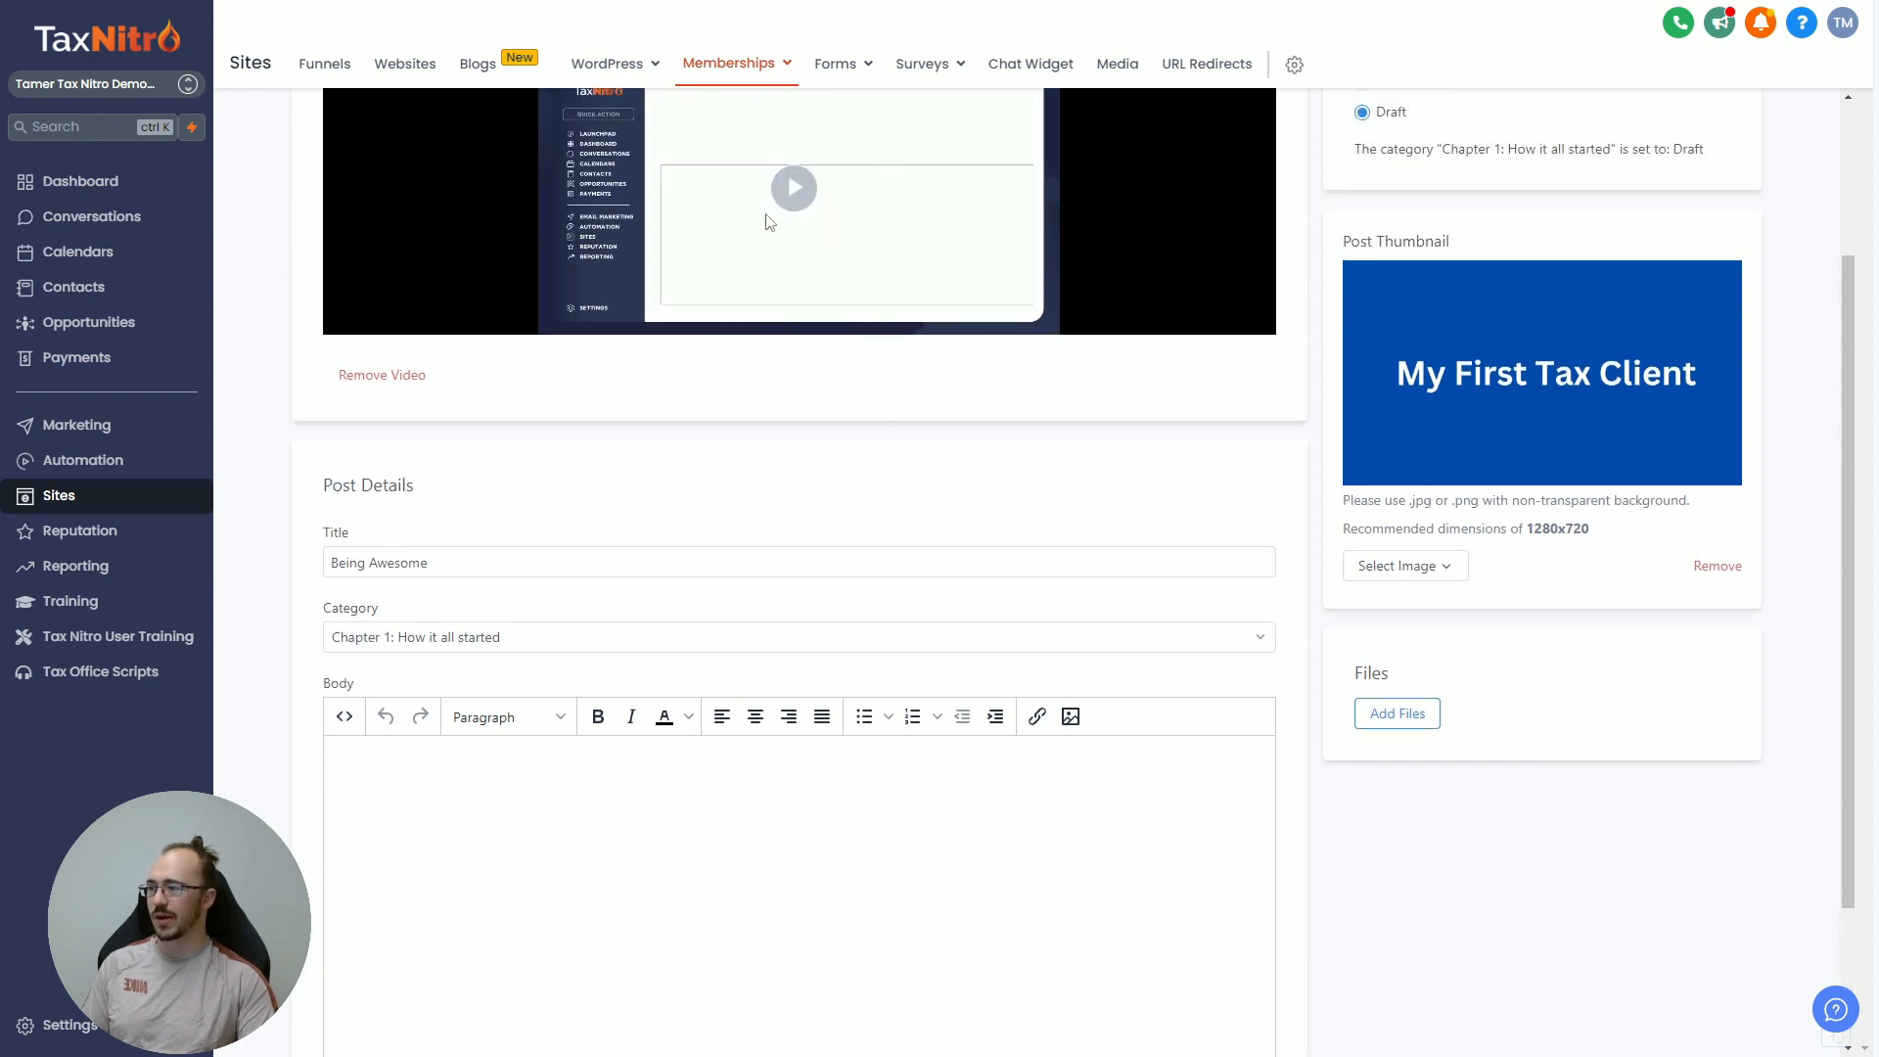
scroll(768, 225, down, 2)
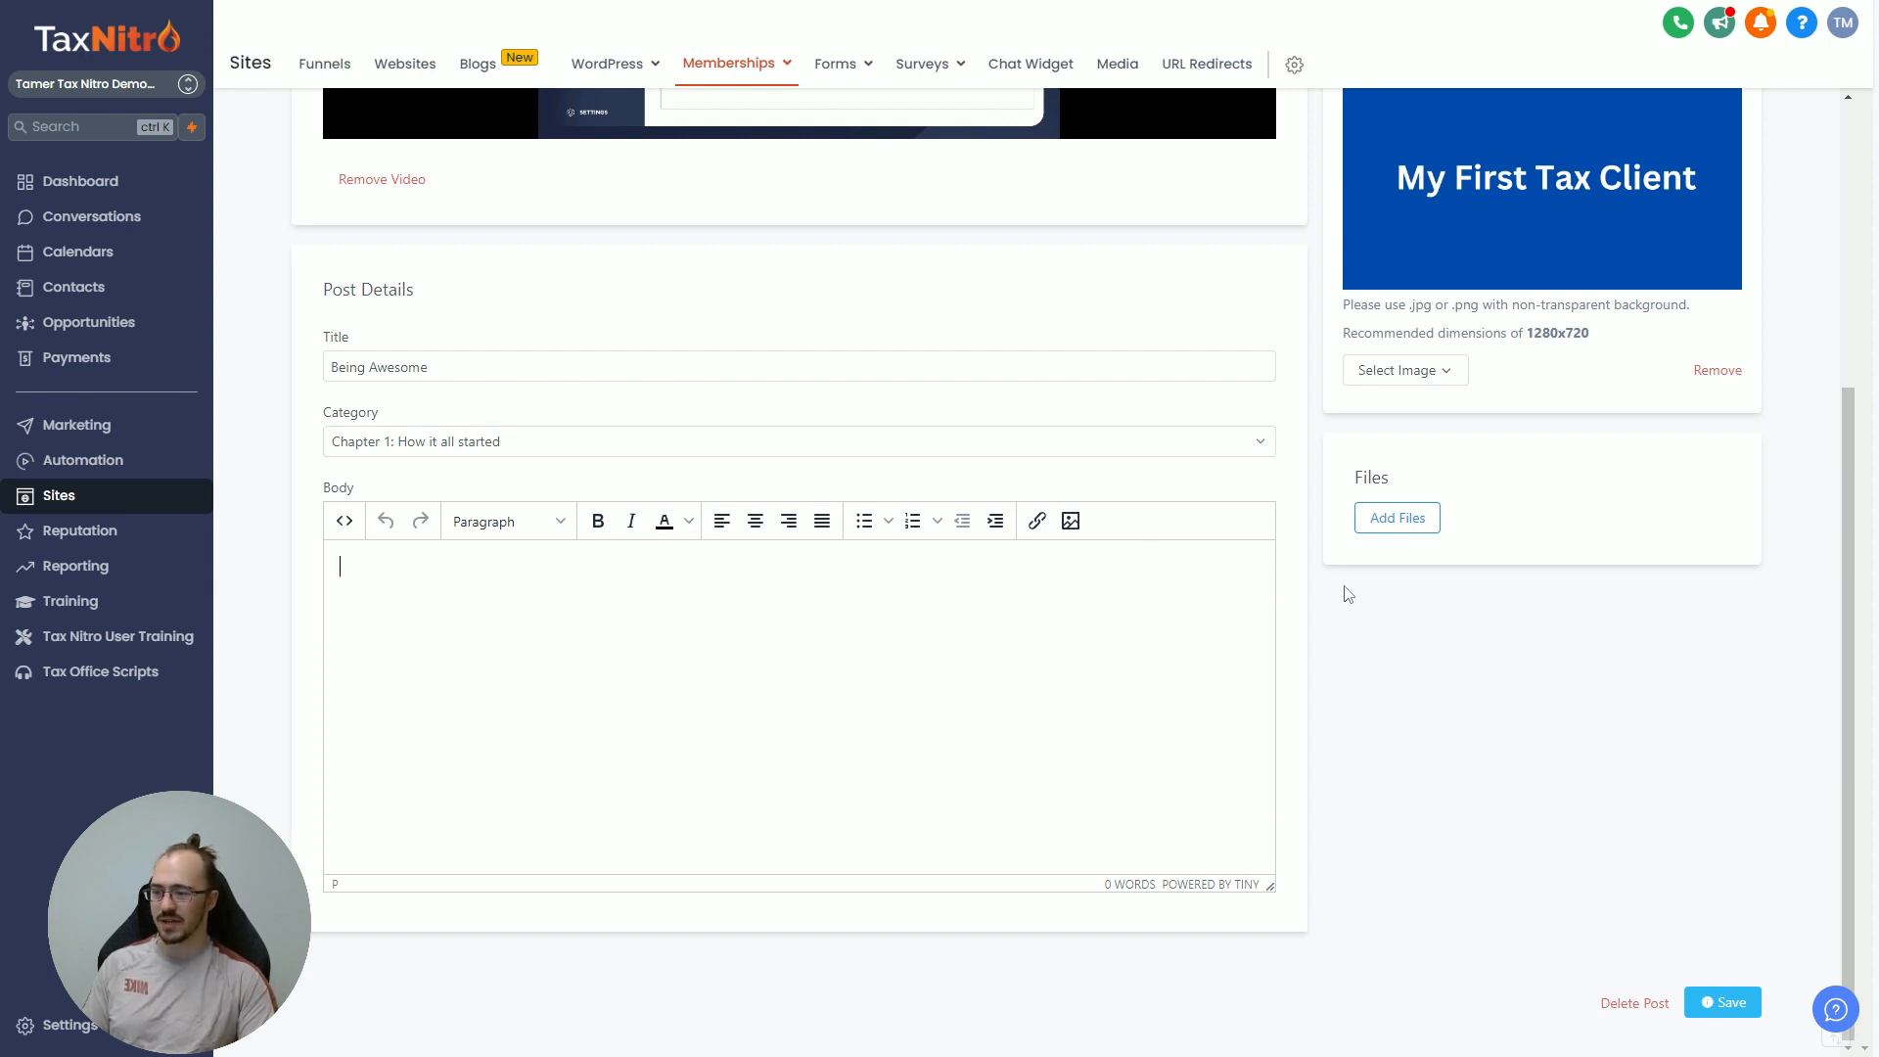
click(394, 567)
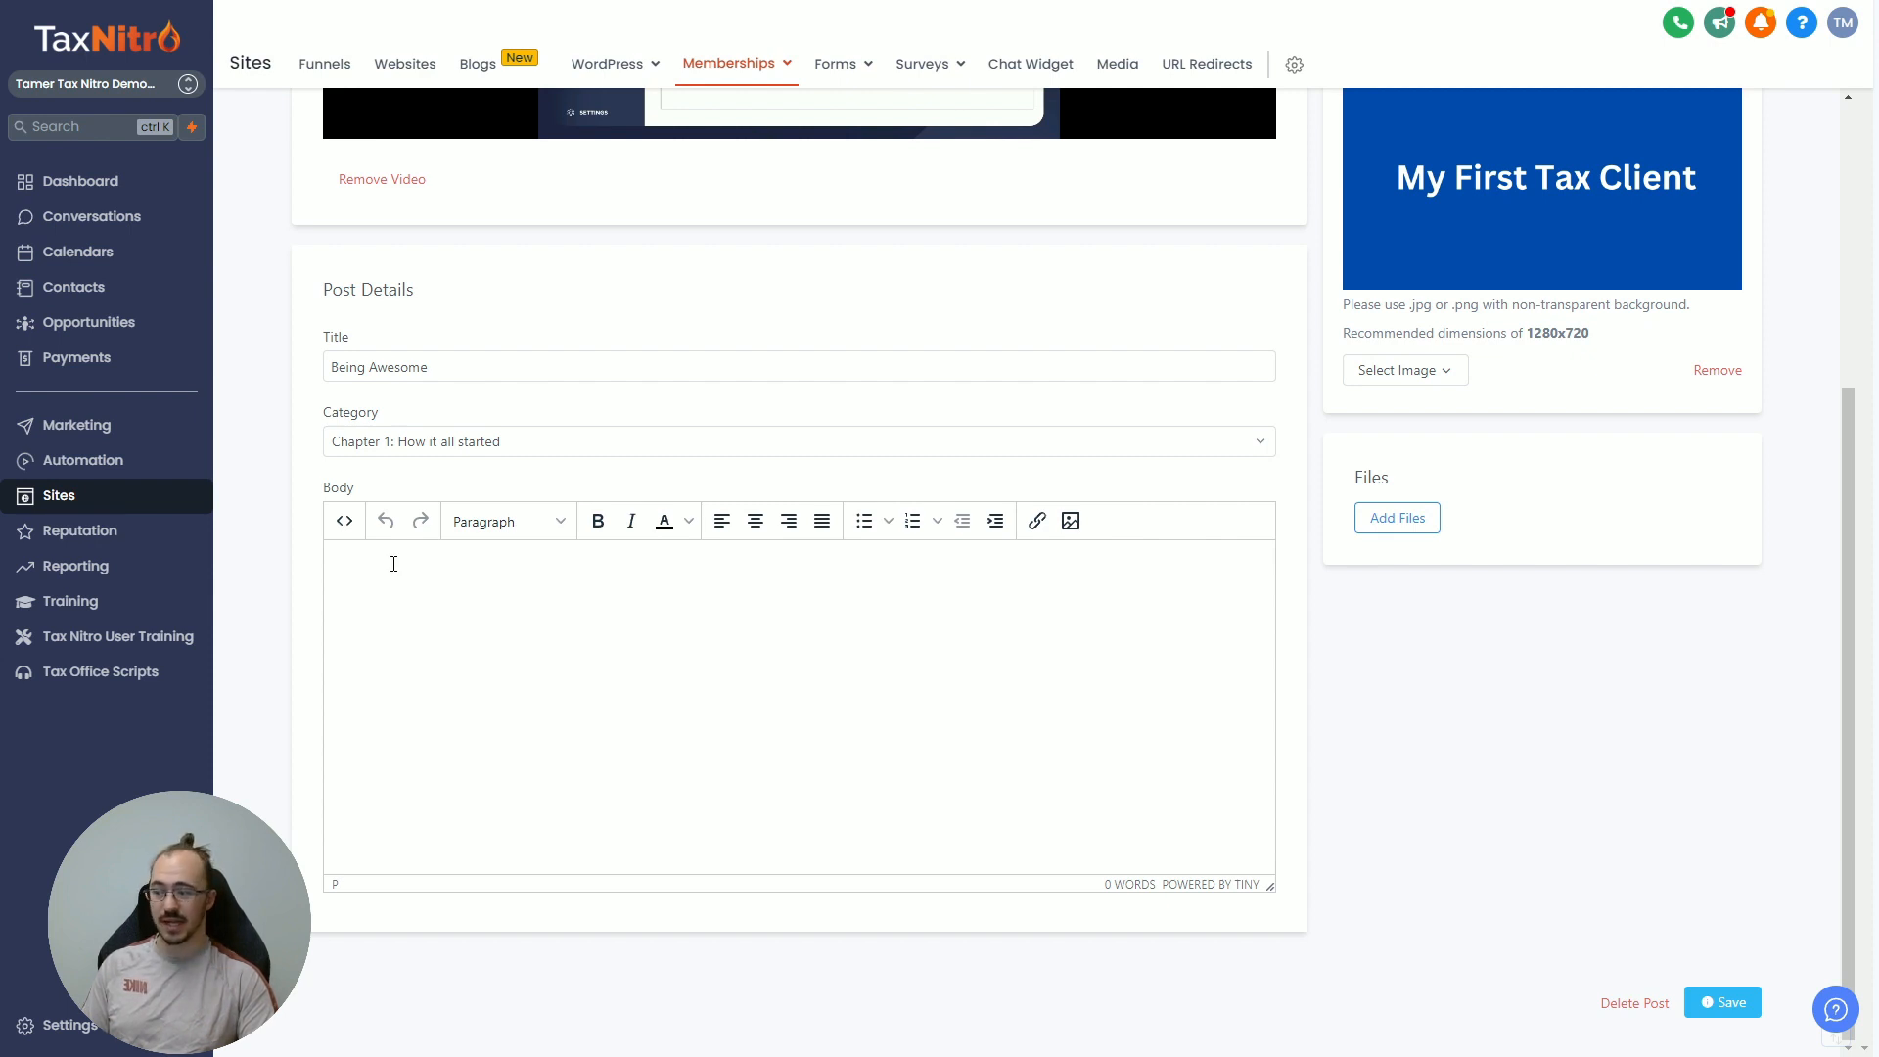
scroll(419, 567, up, 4)
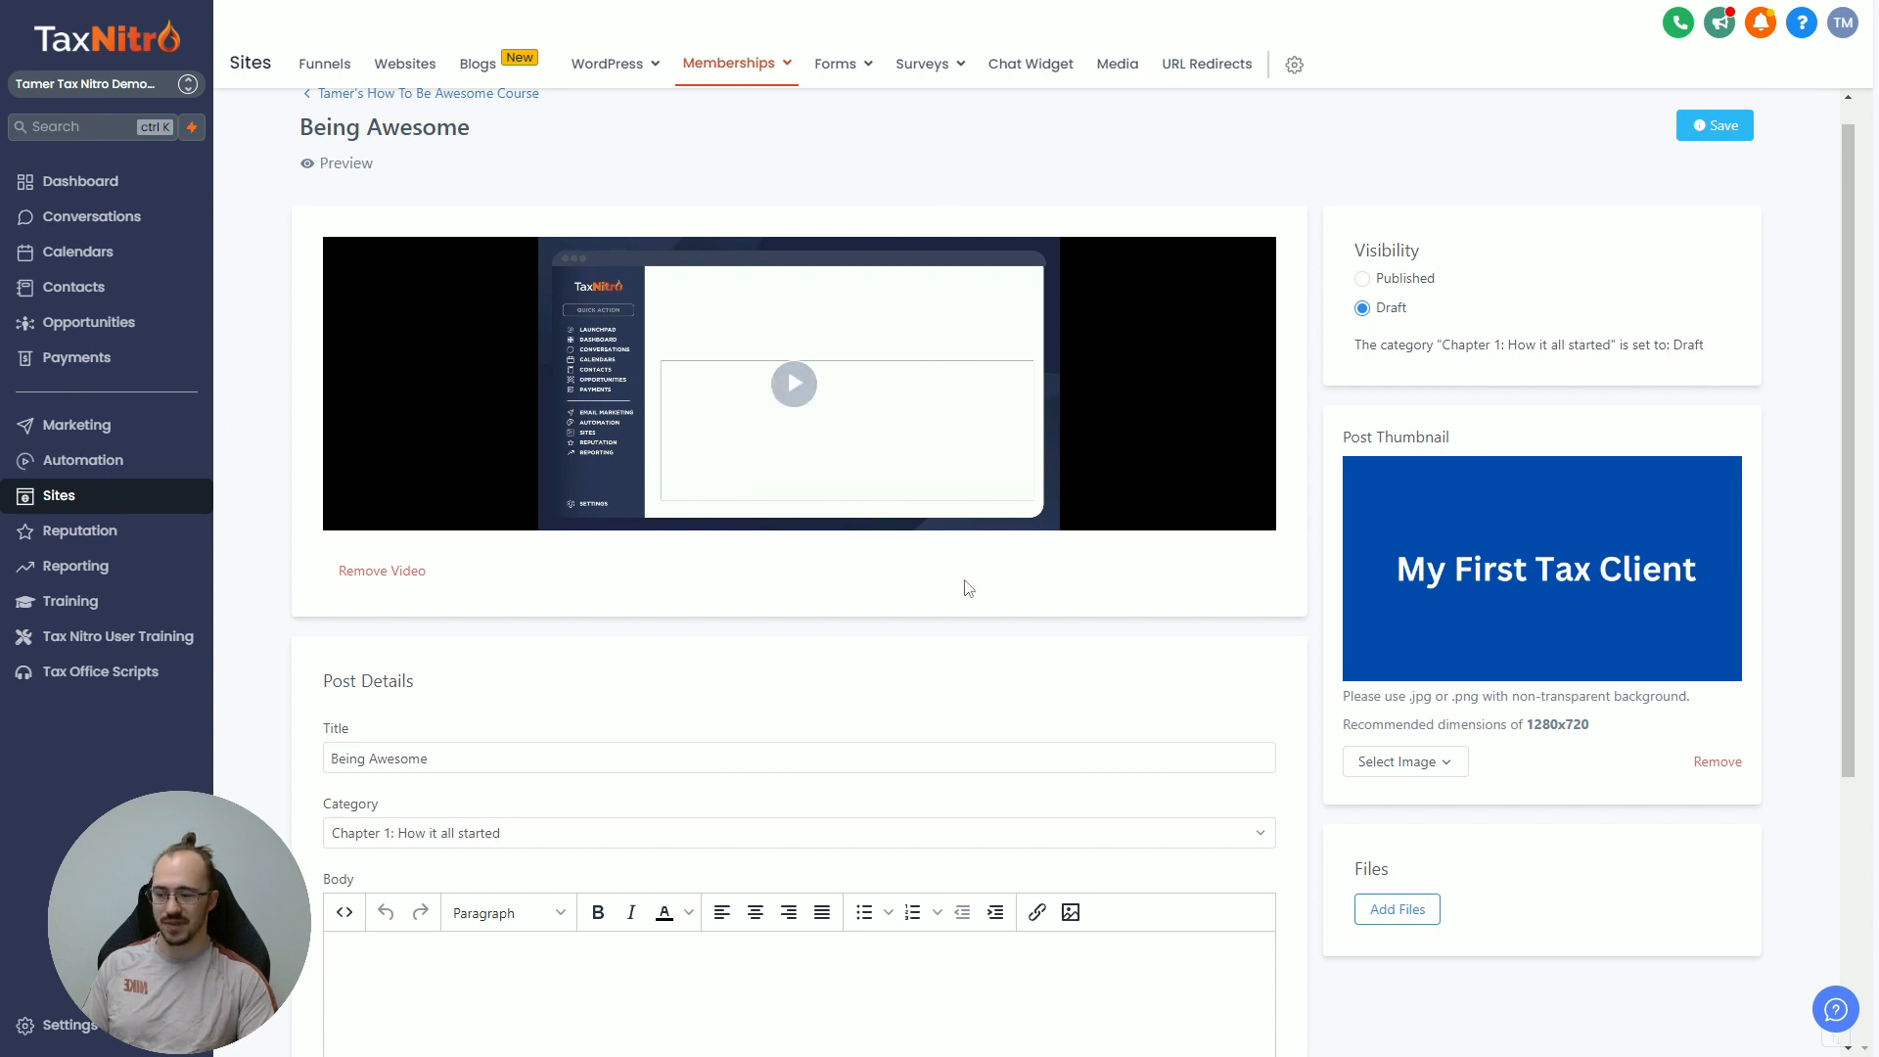
scroll(1337, 651, down, 4)
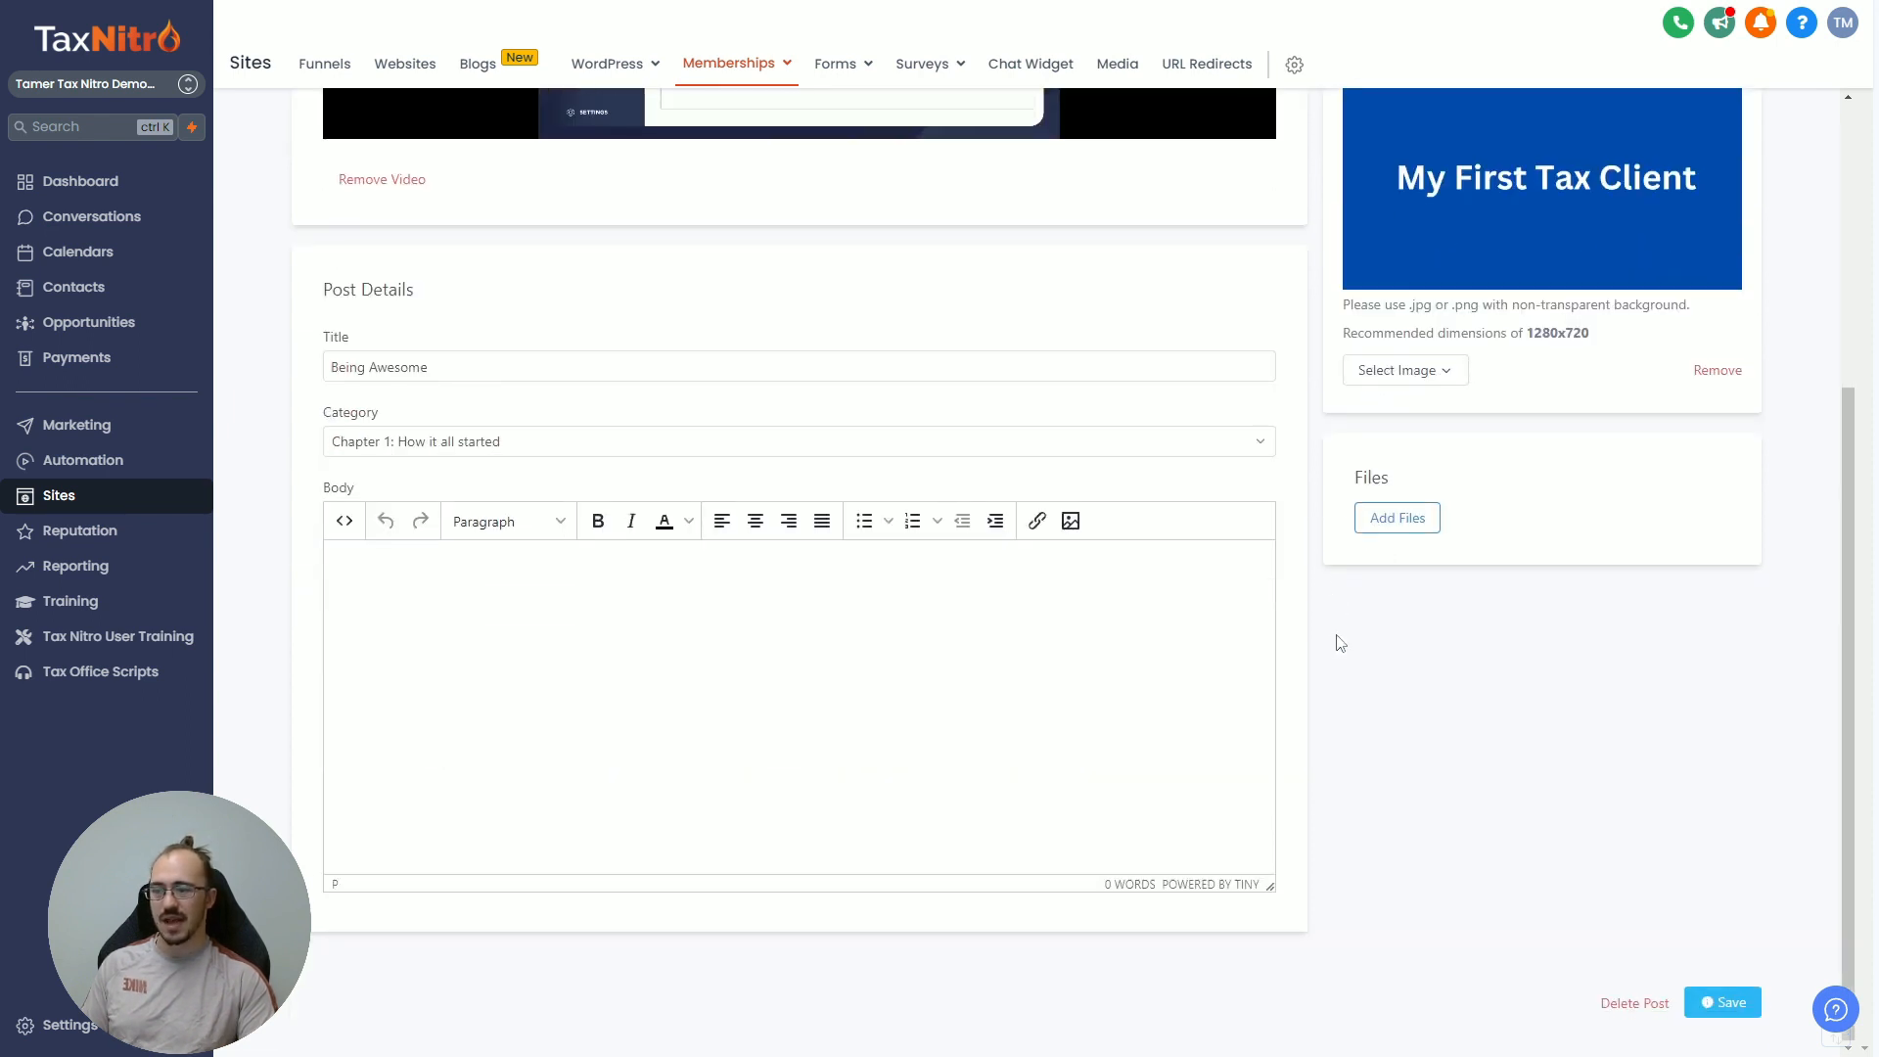
scroll(1340, 643, up, 1)
double_click(1416, 582)
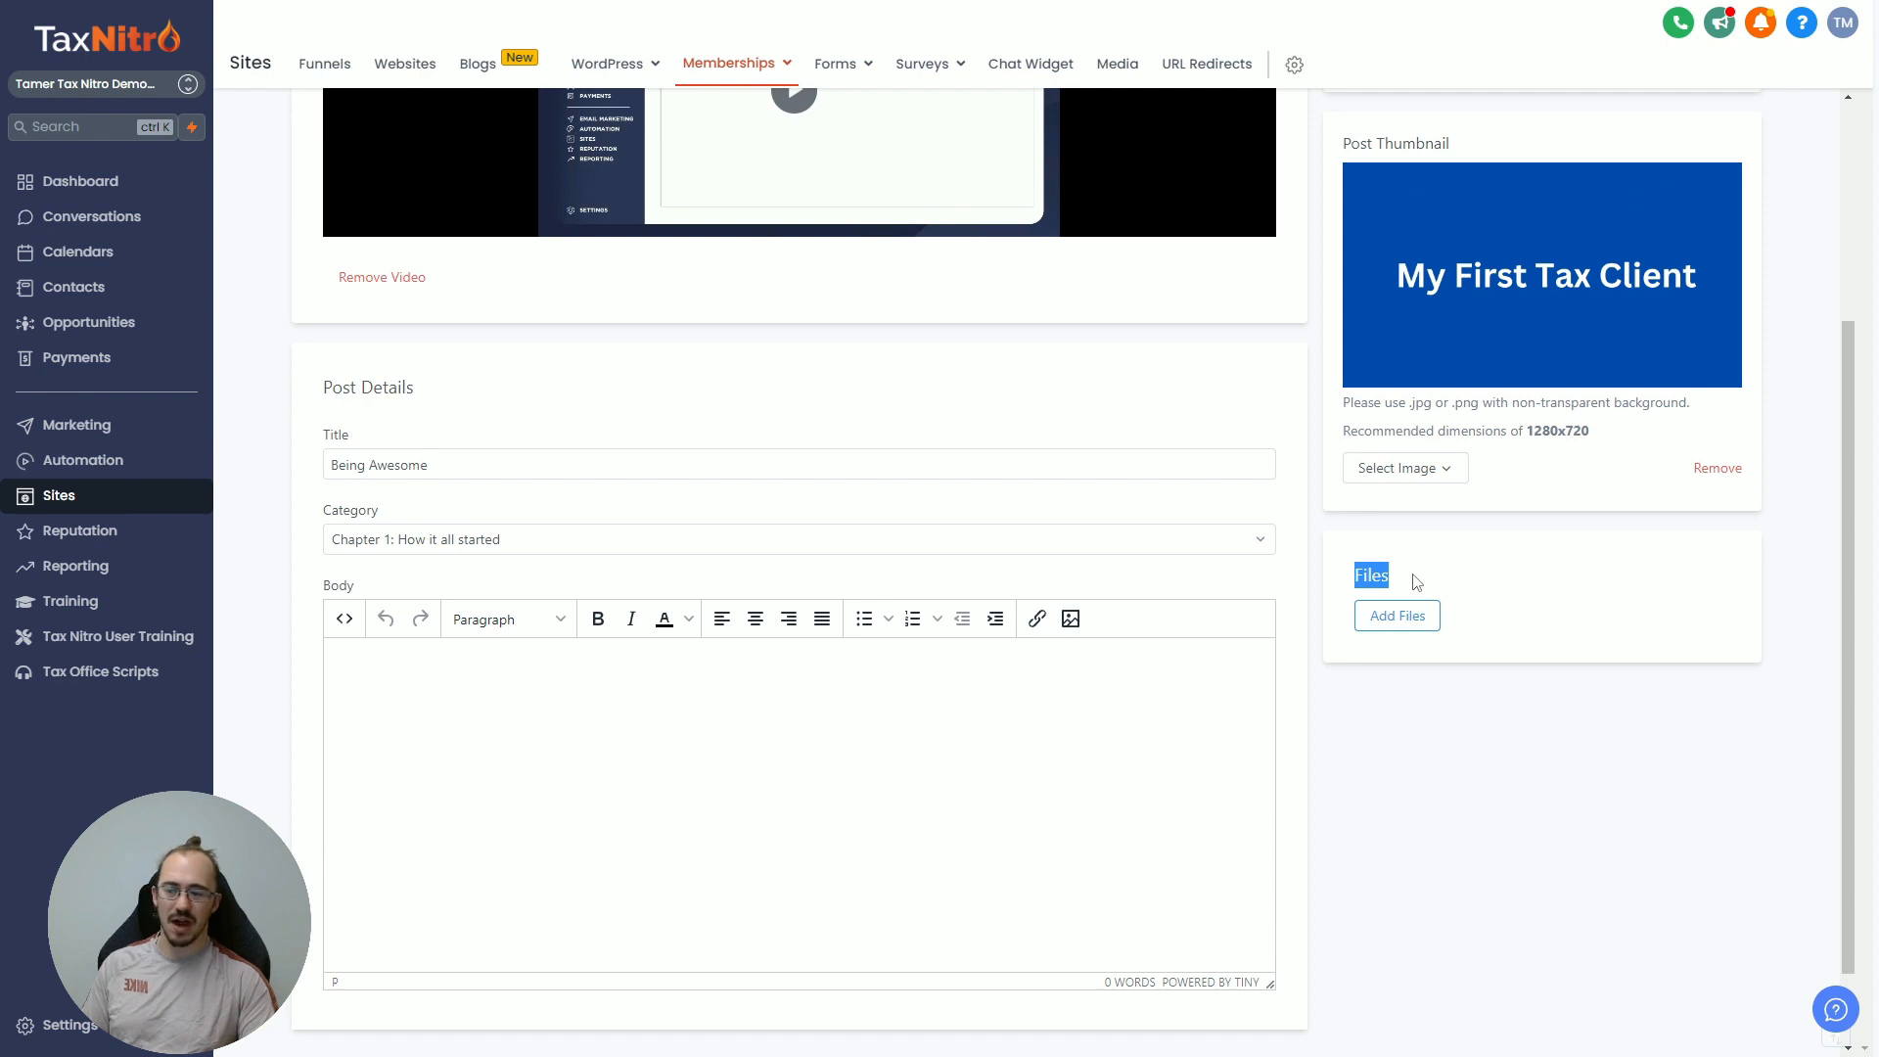
click(1417, 584)
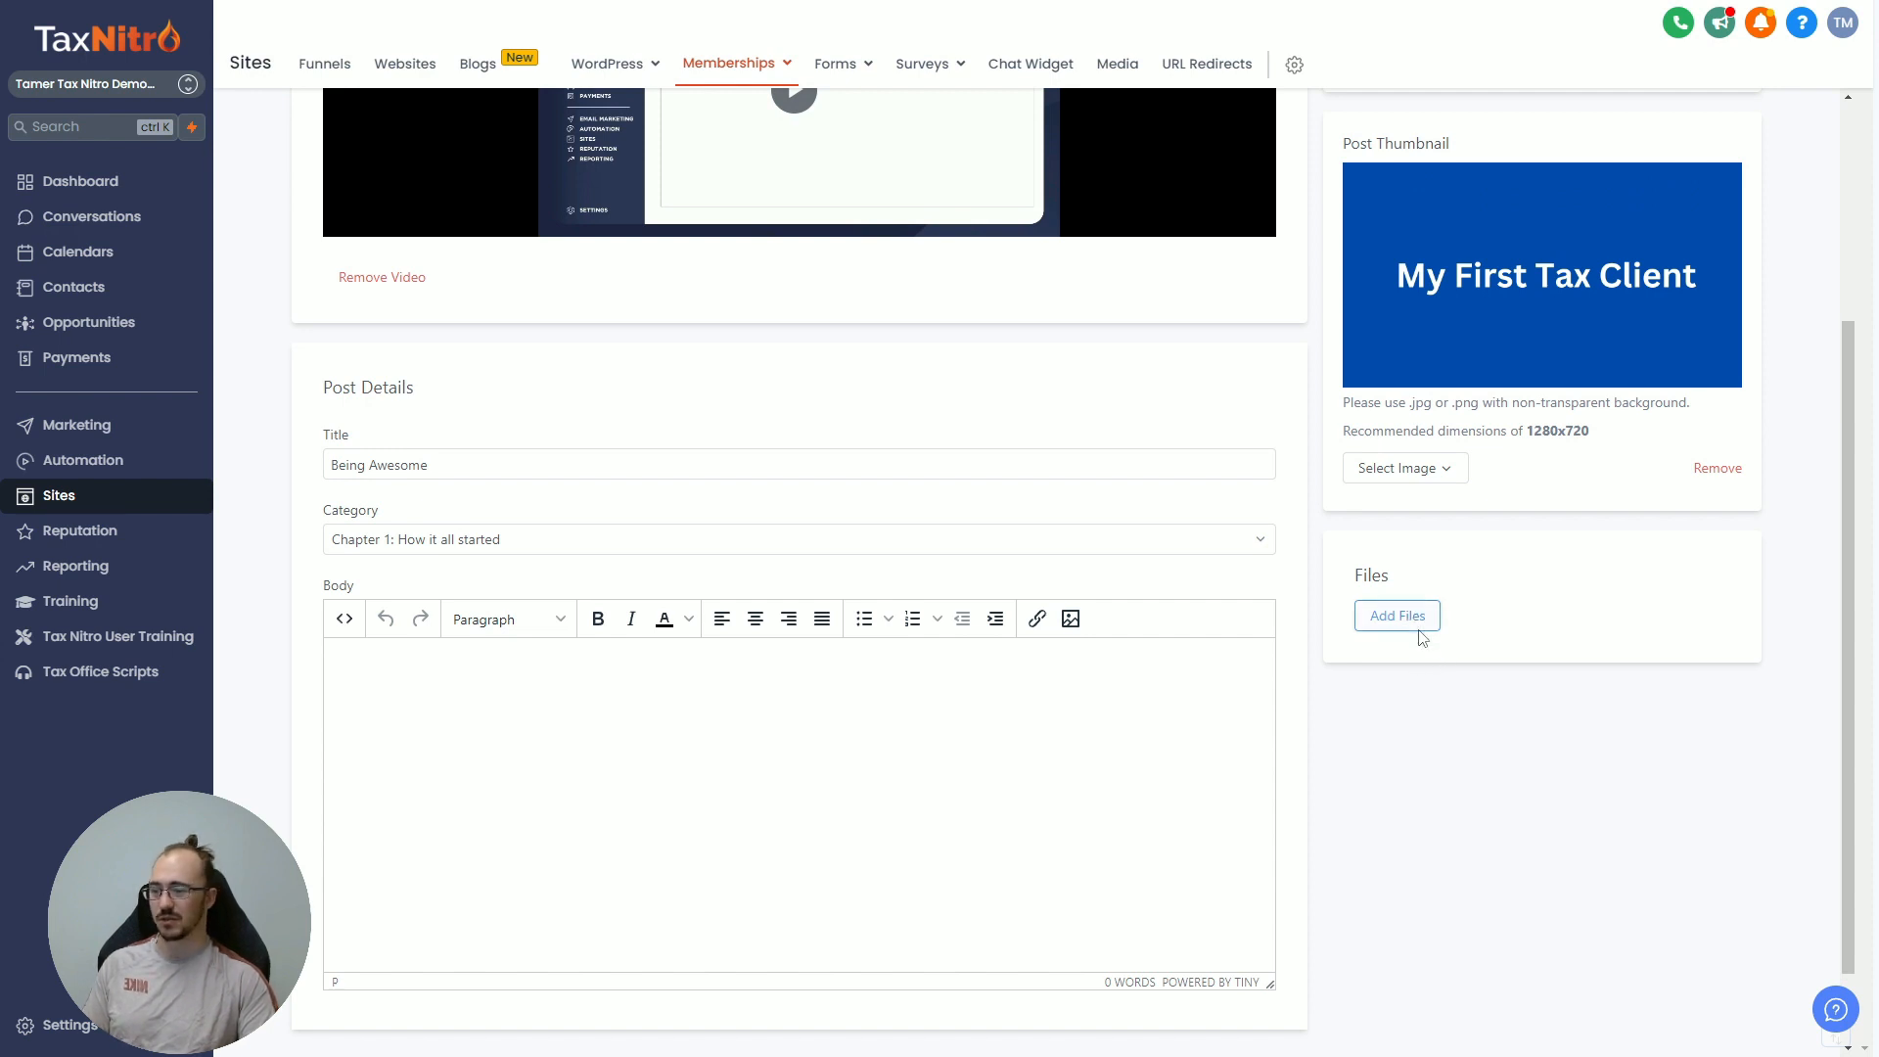
click(1418, 629)
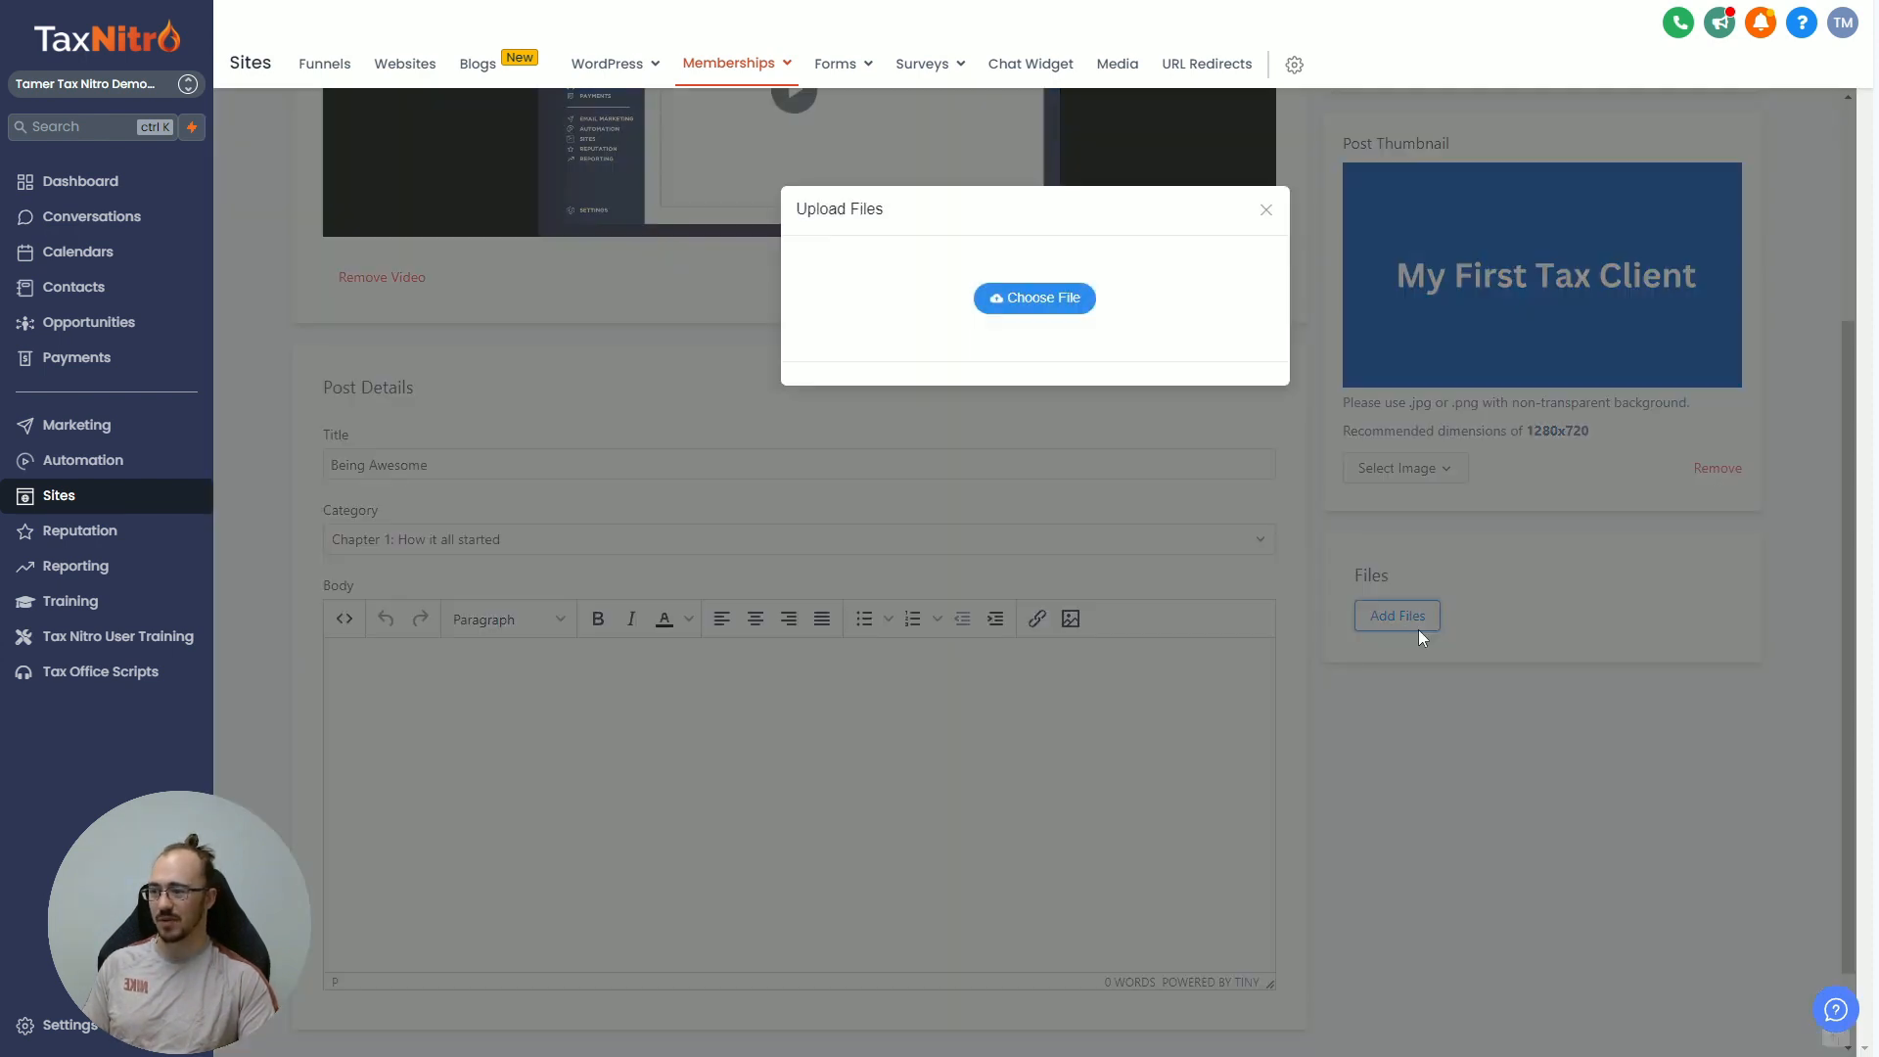
click(1265, 210)
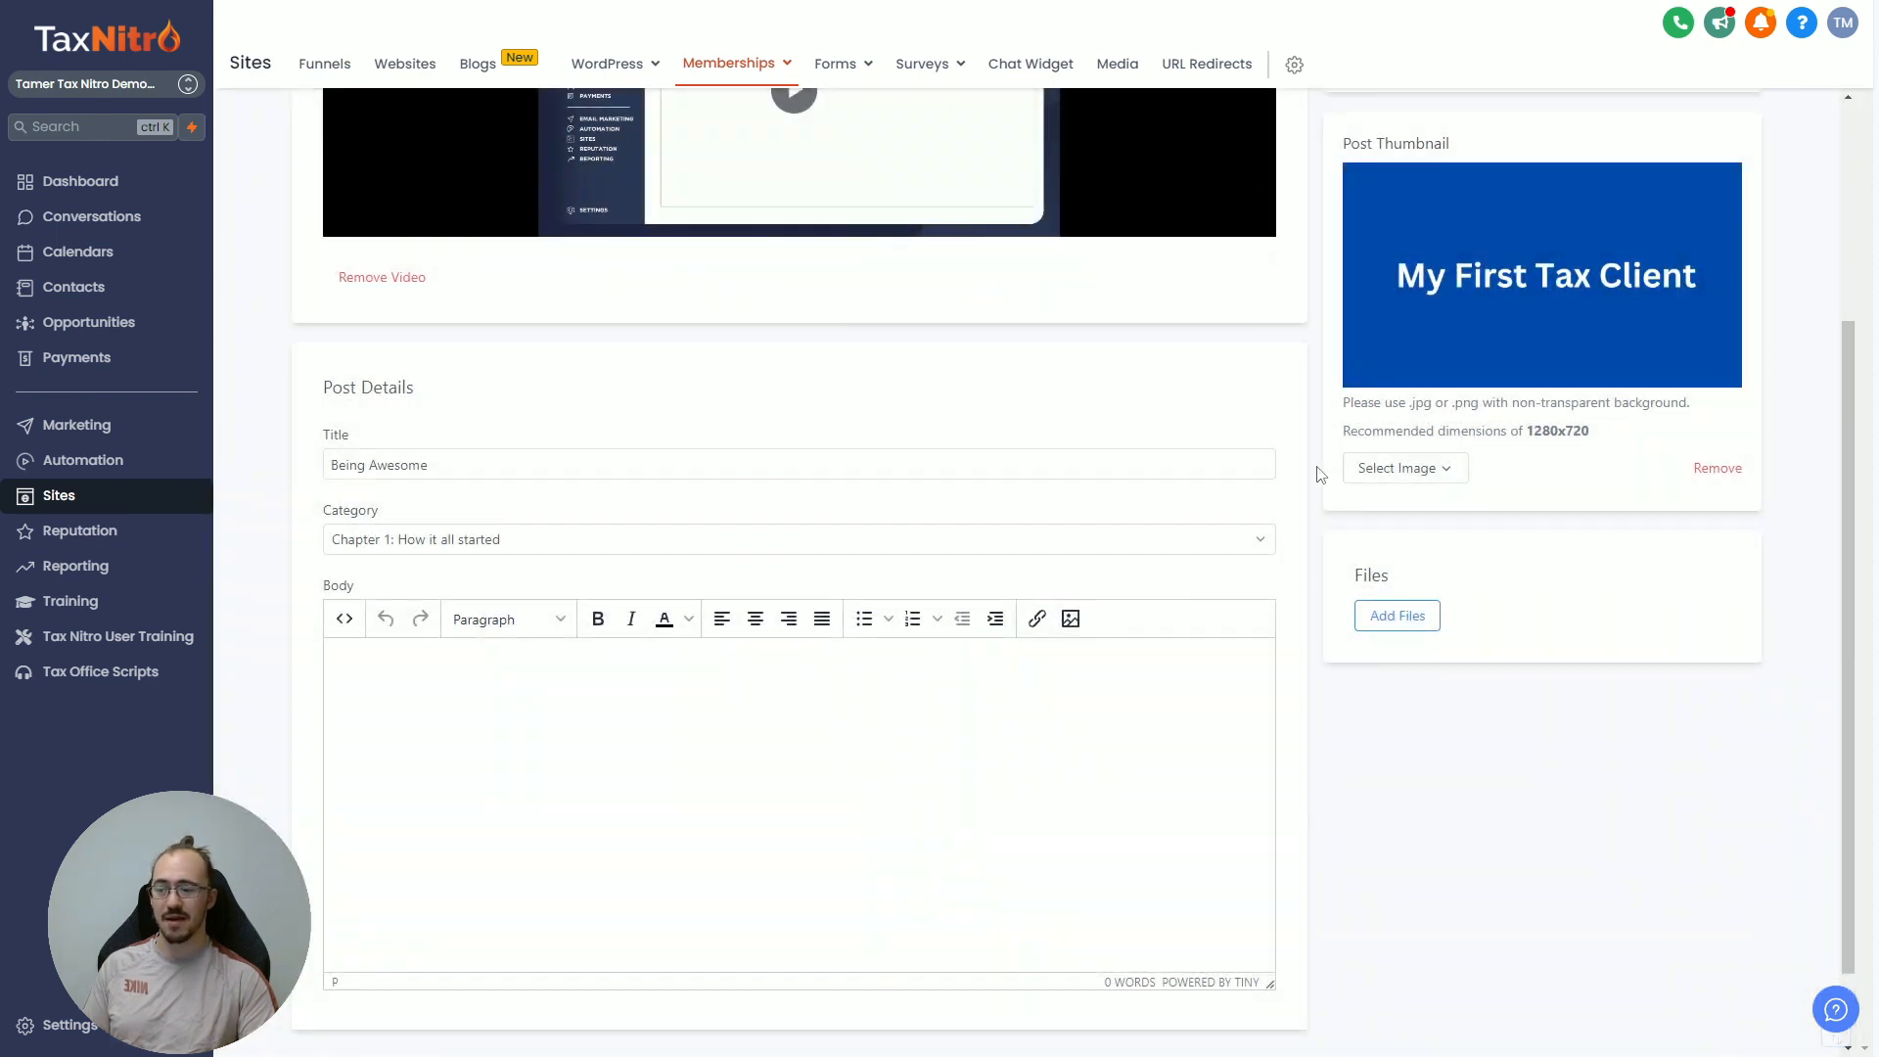
Step: Set the Being Awesome lesson's visibility to Published and save the post
scroll(866, 250, up, 3)
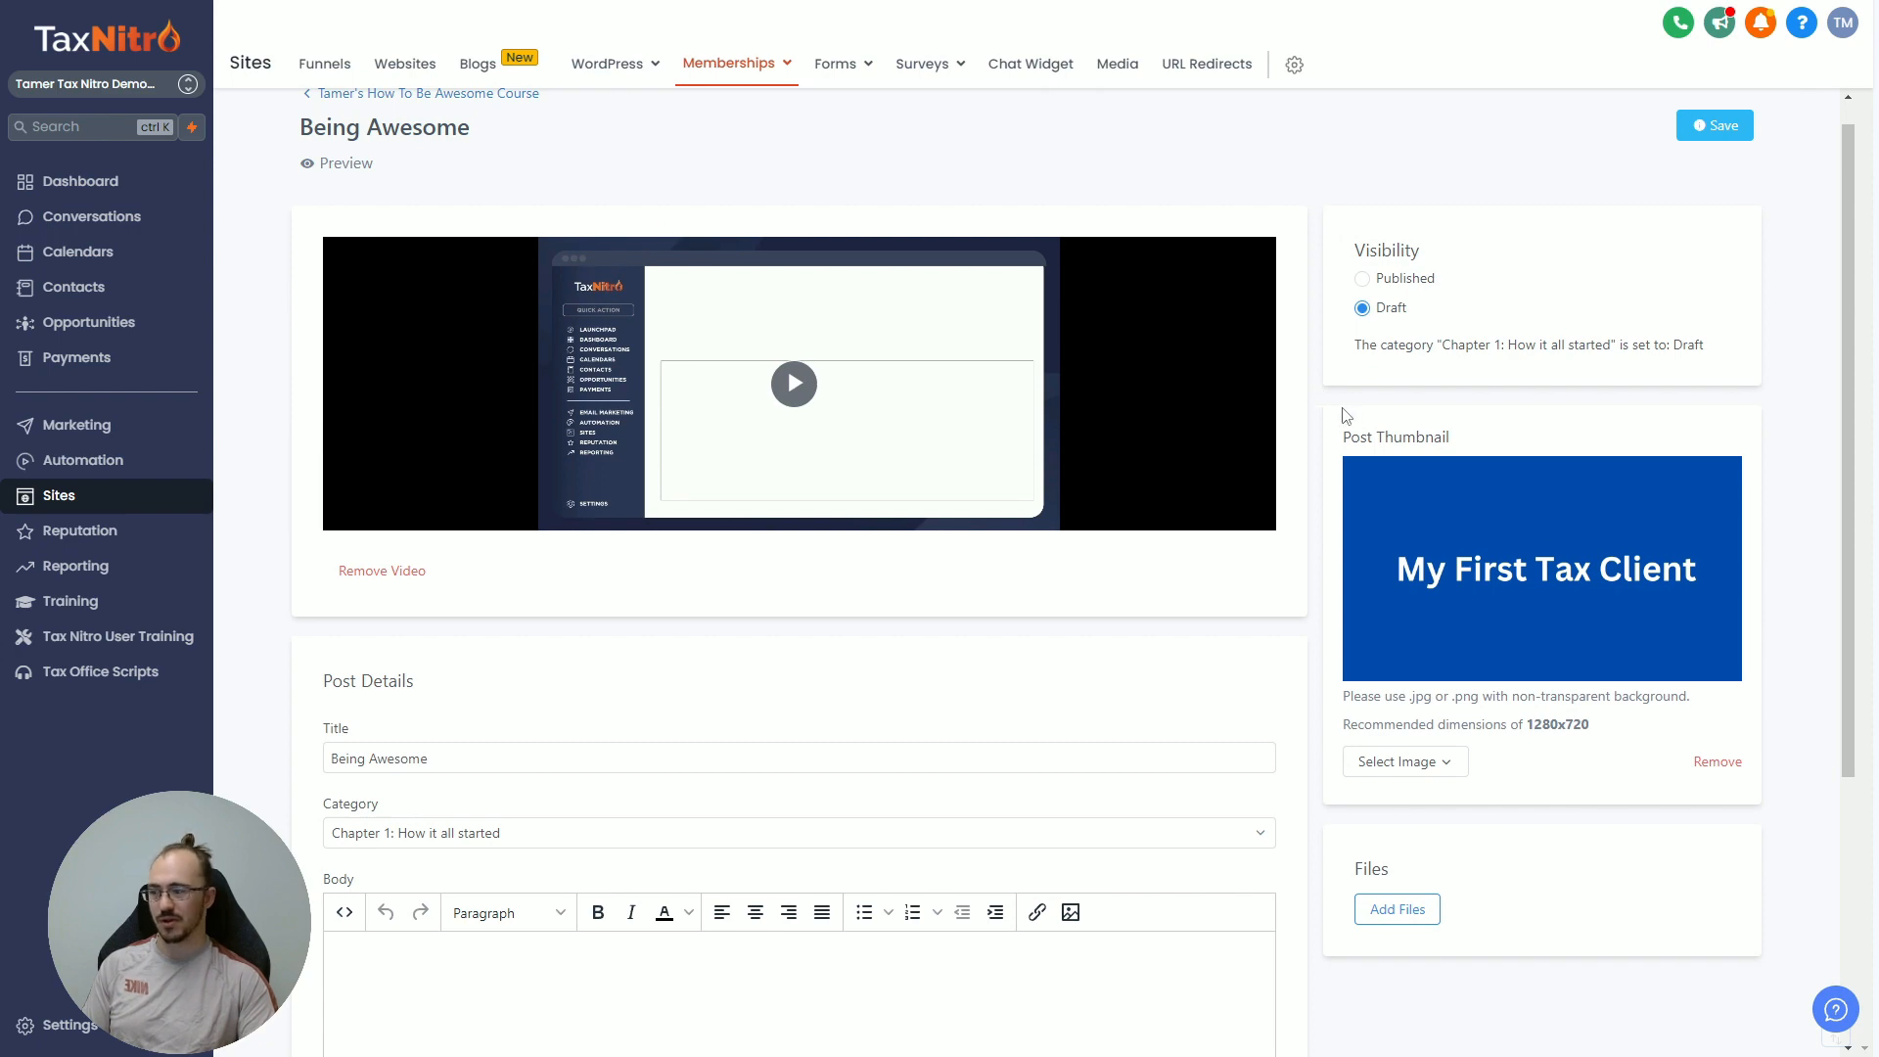
scroll(1345, 405, down, 4)
scroll(1350, 407, up, 5)
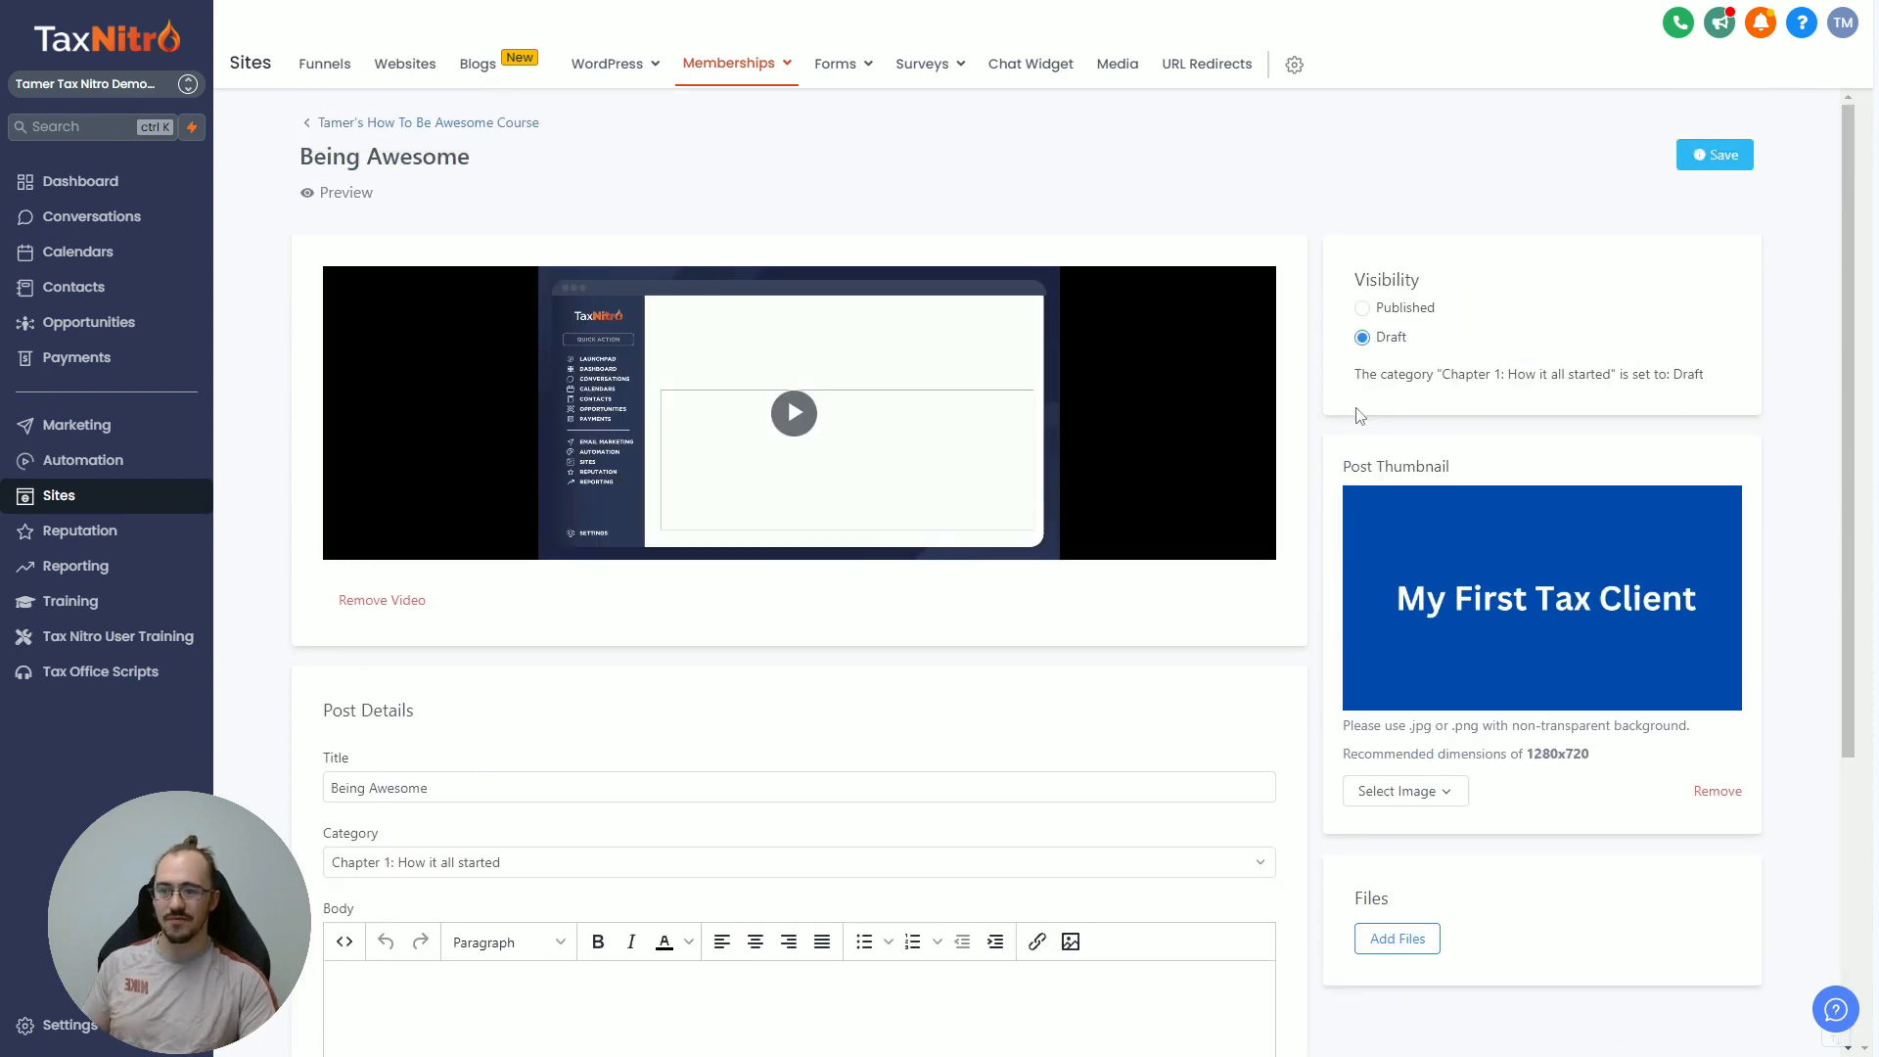
click(1362, 308)
click(1710, 158)
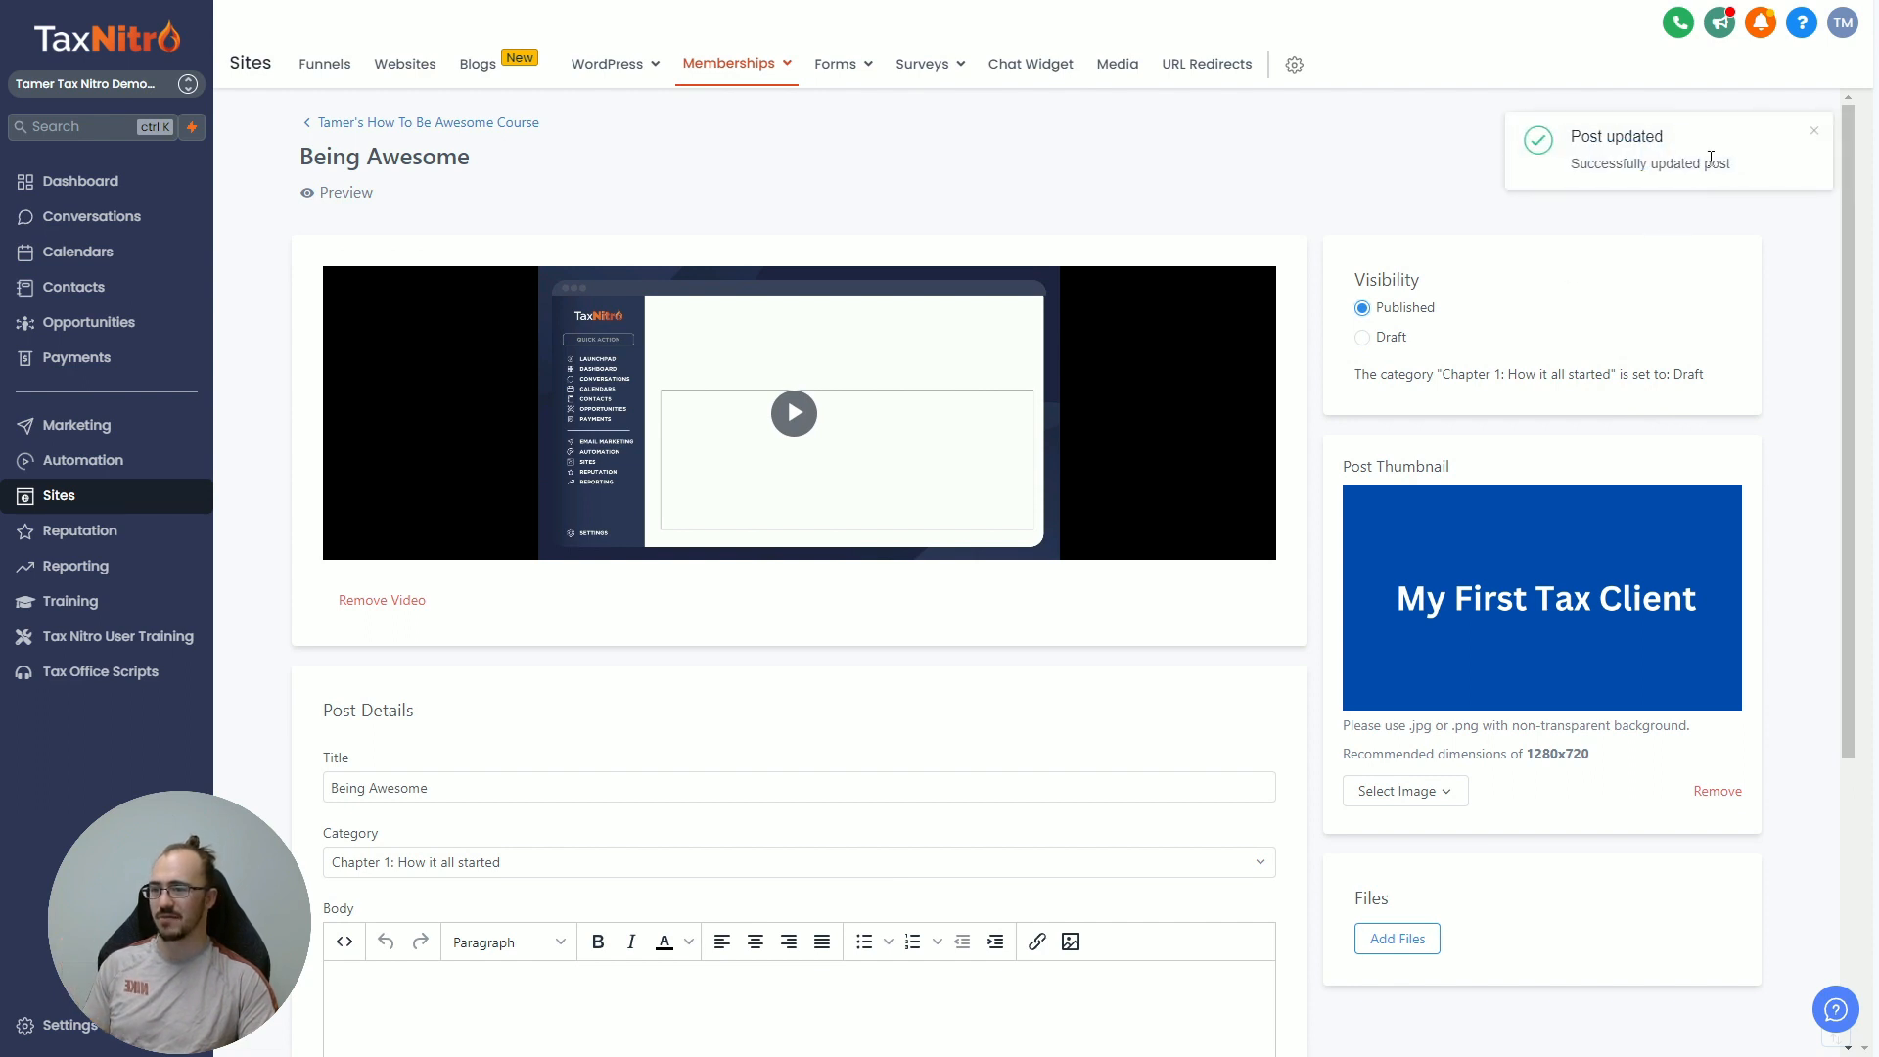
Step: Return to the course outline, check Chapter 1's visibility options, and preview the course while the chapter is a draft
click(410, 125)
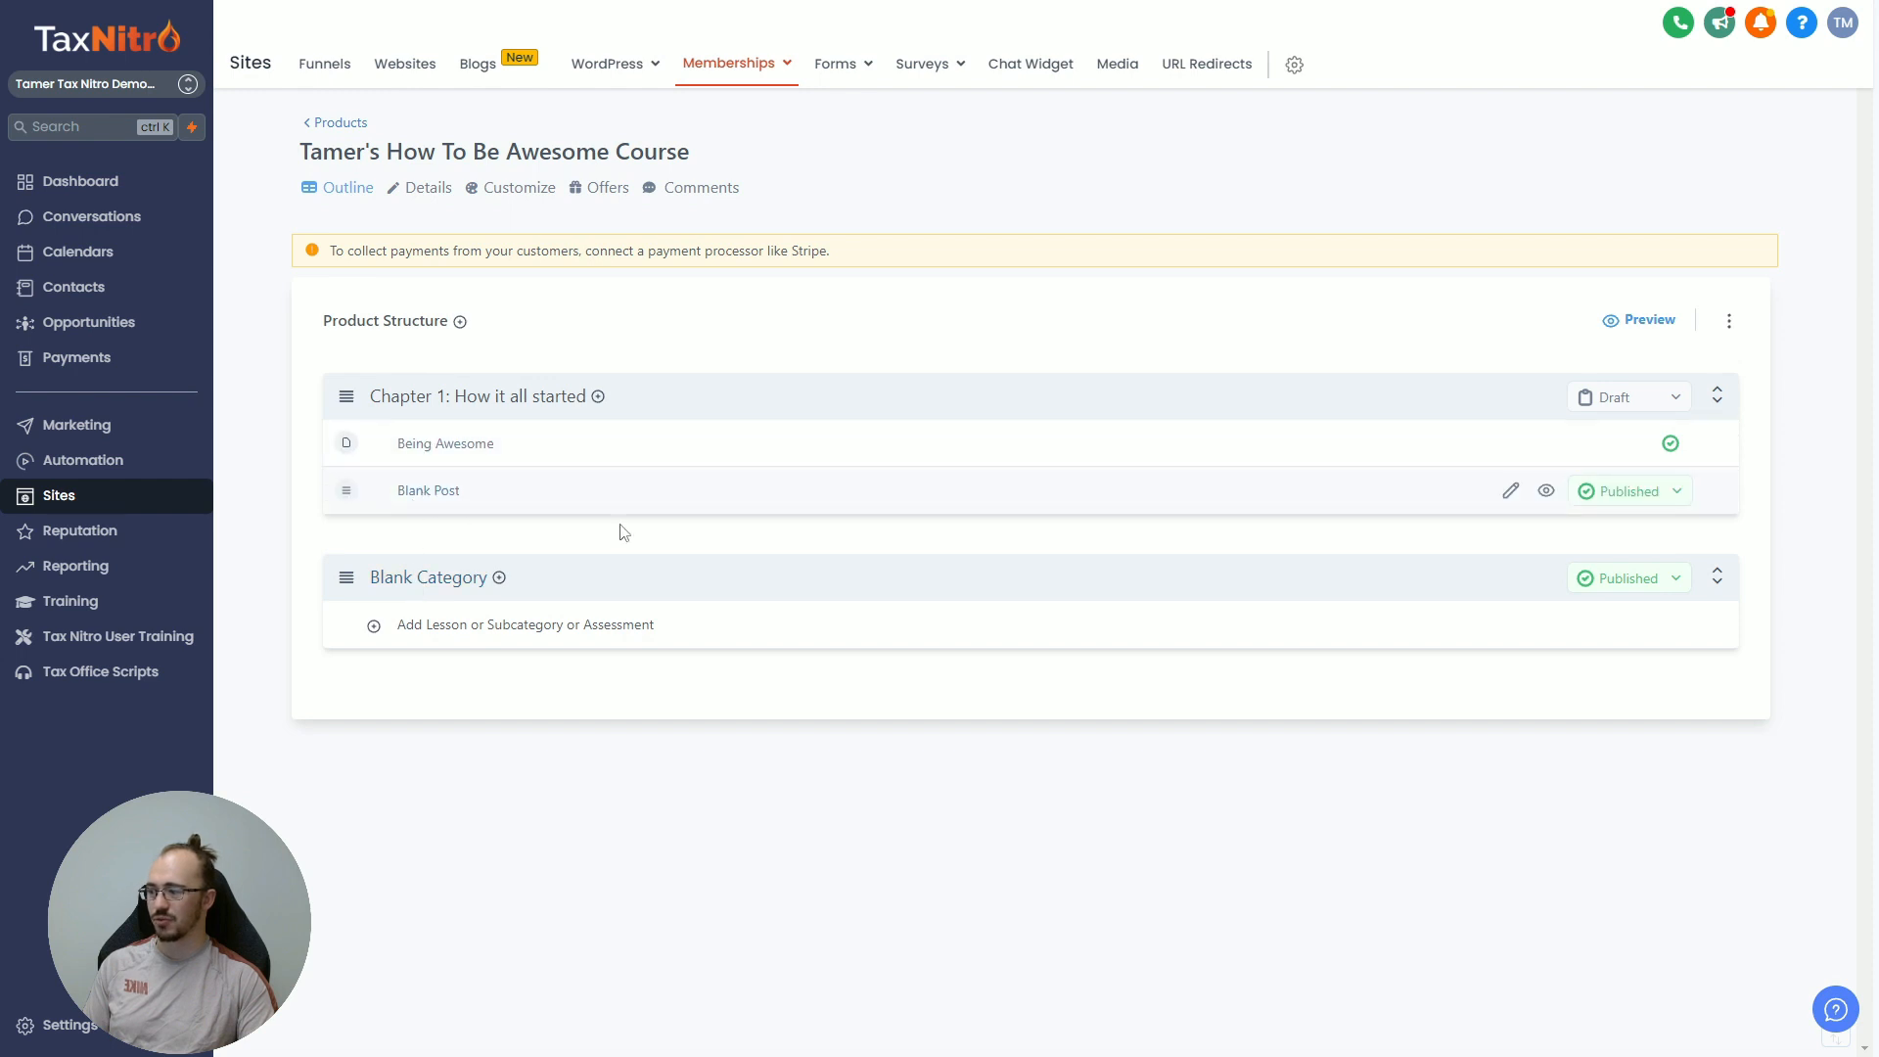
click(1640, 405)
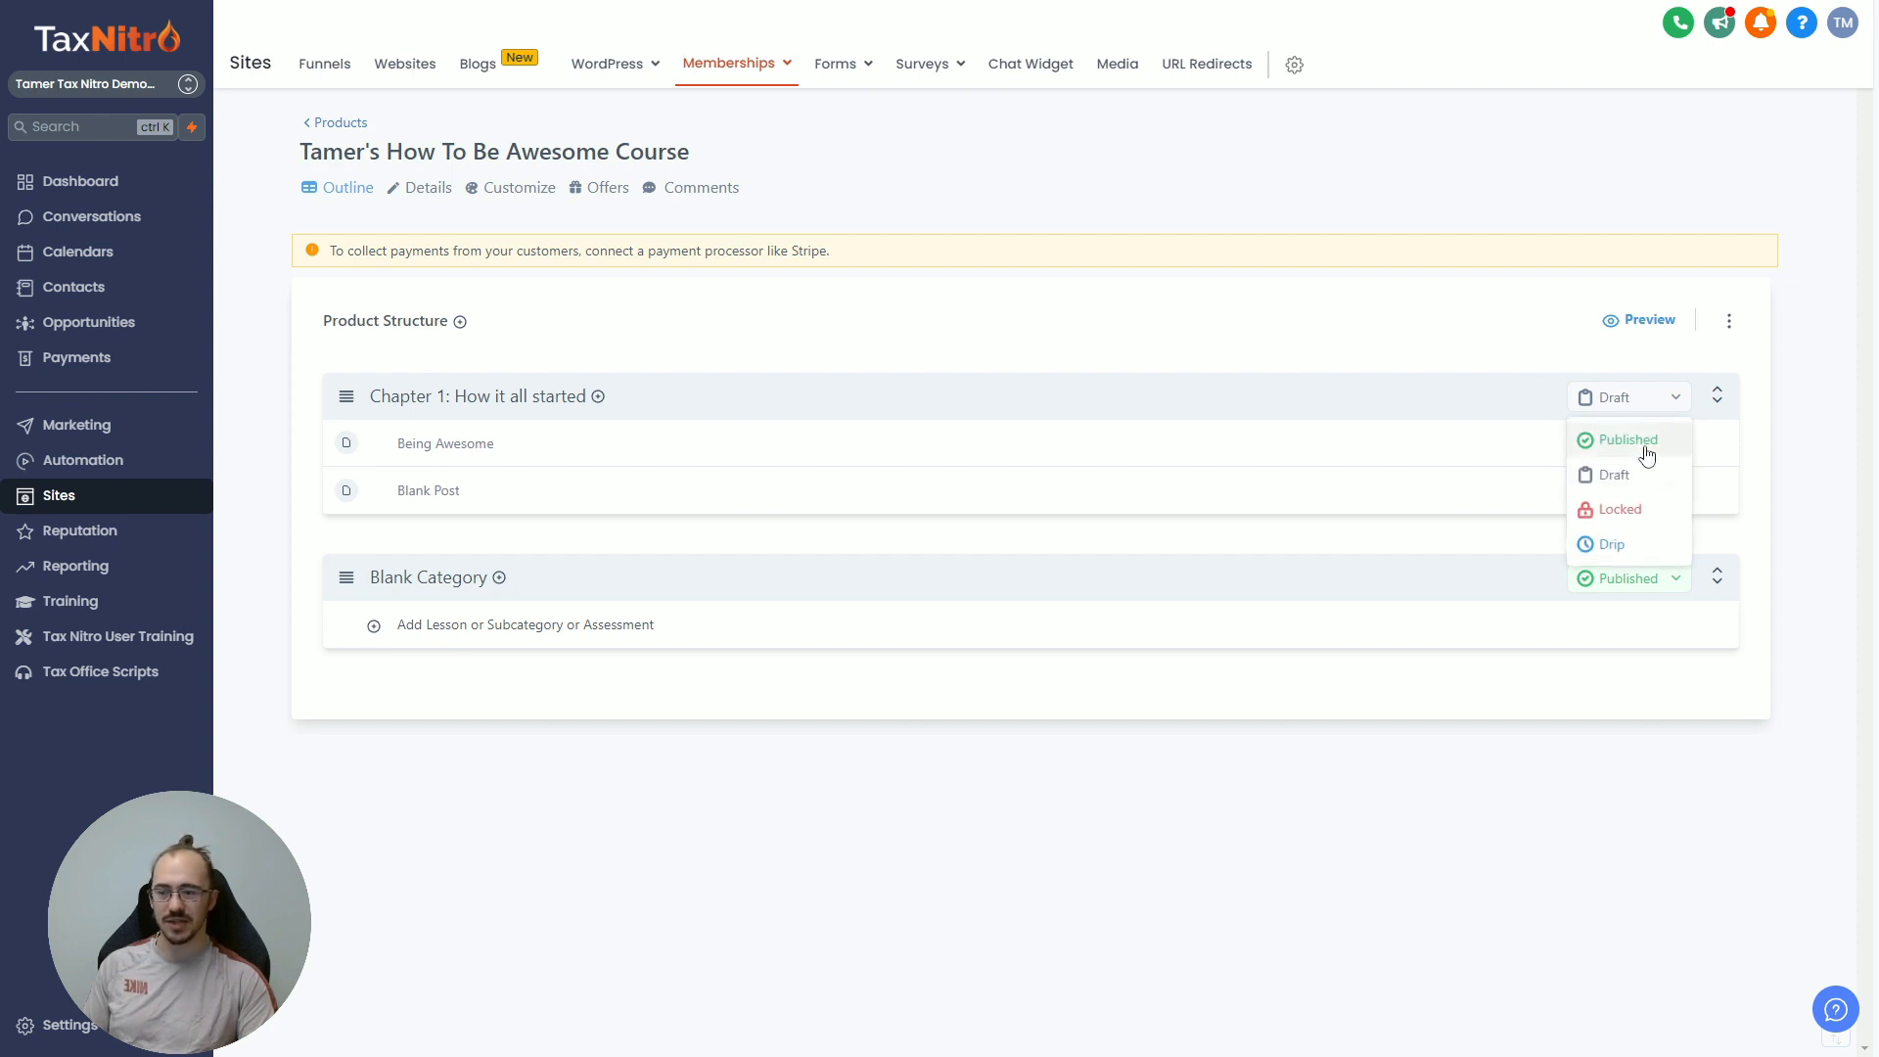
click(1632, 323)
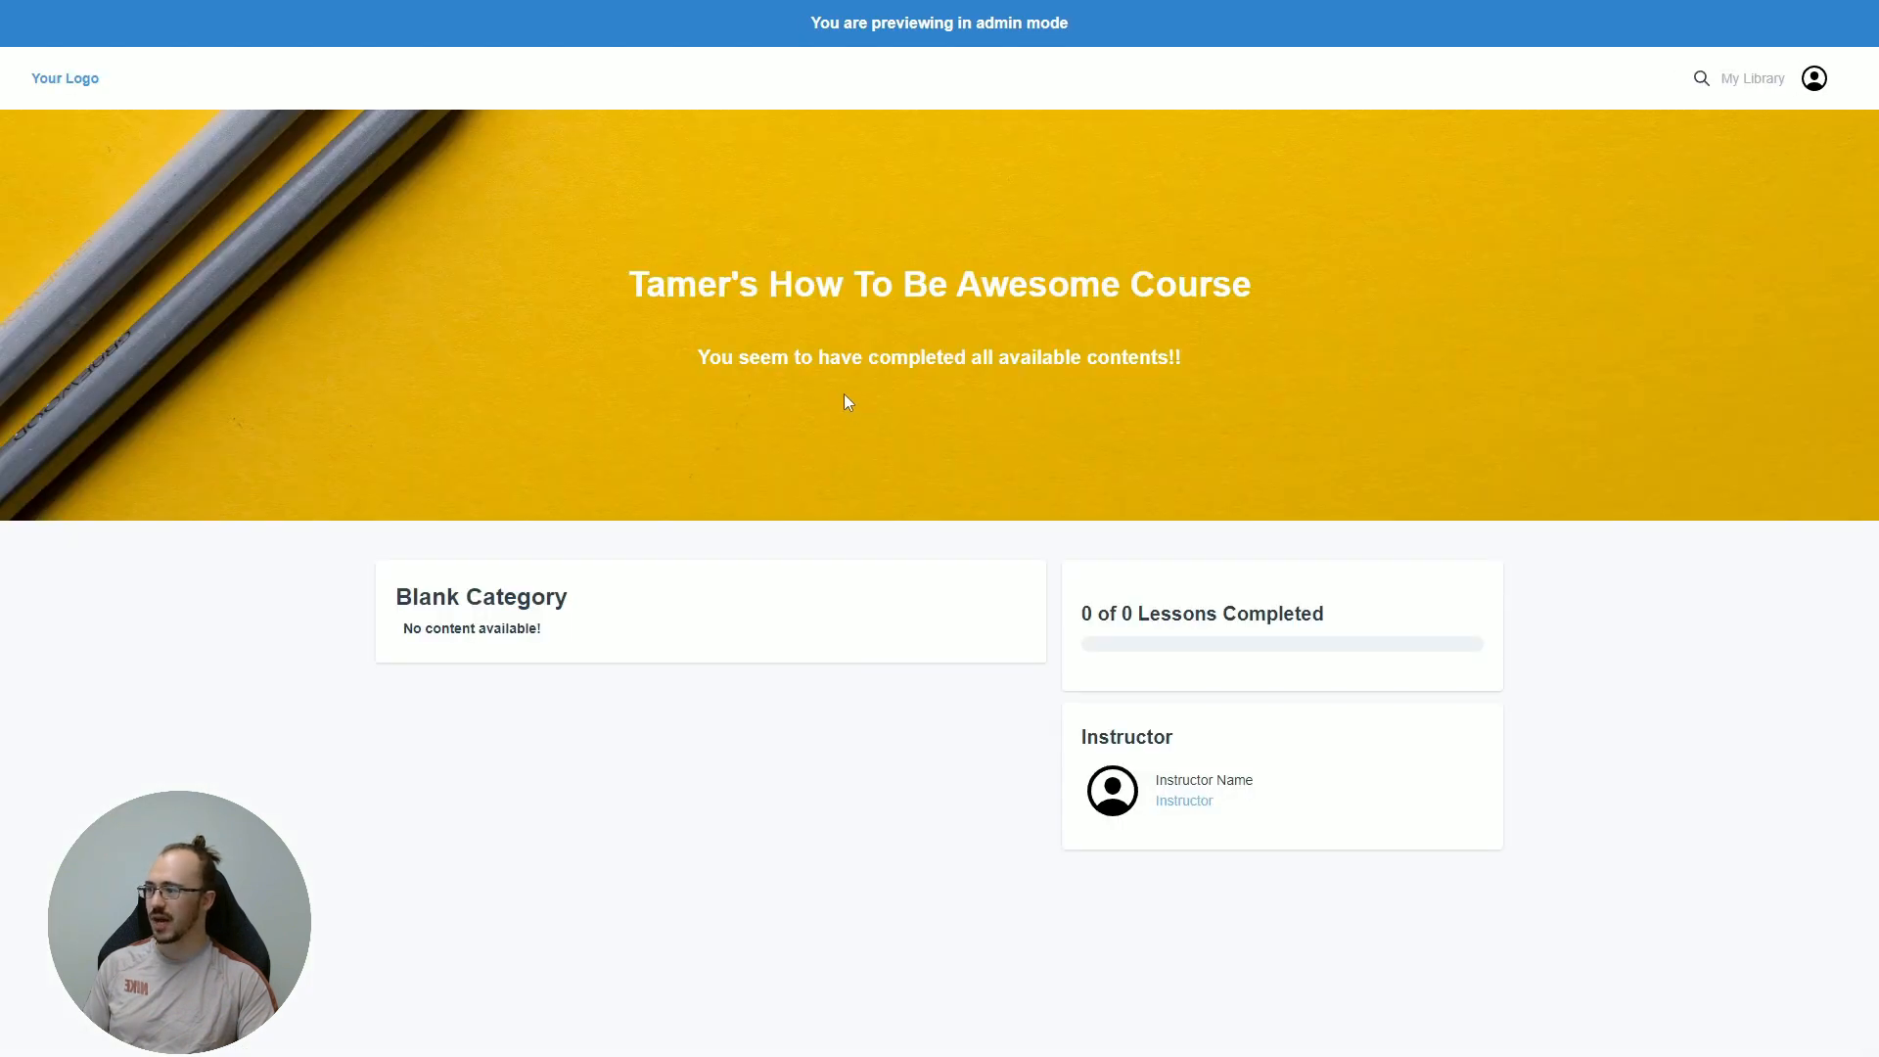
drag(397, 599, 617, 658)
click(632, 693)
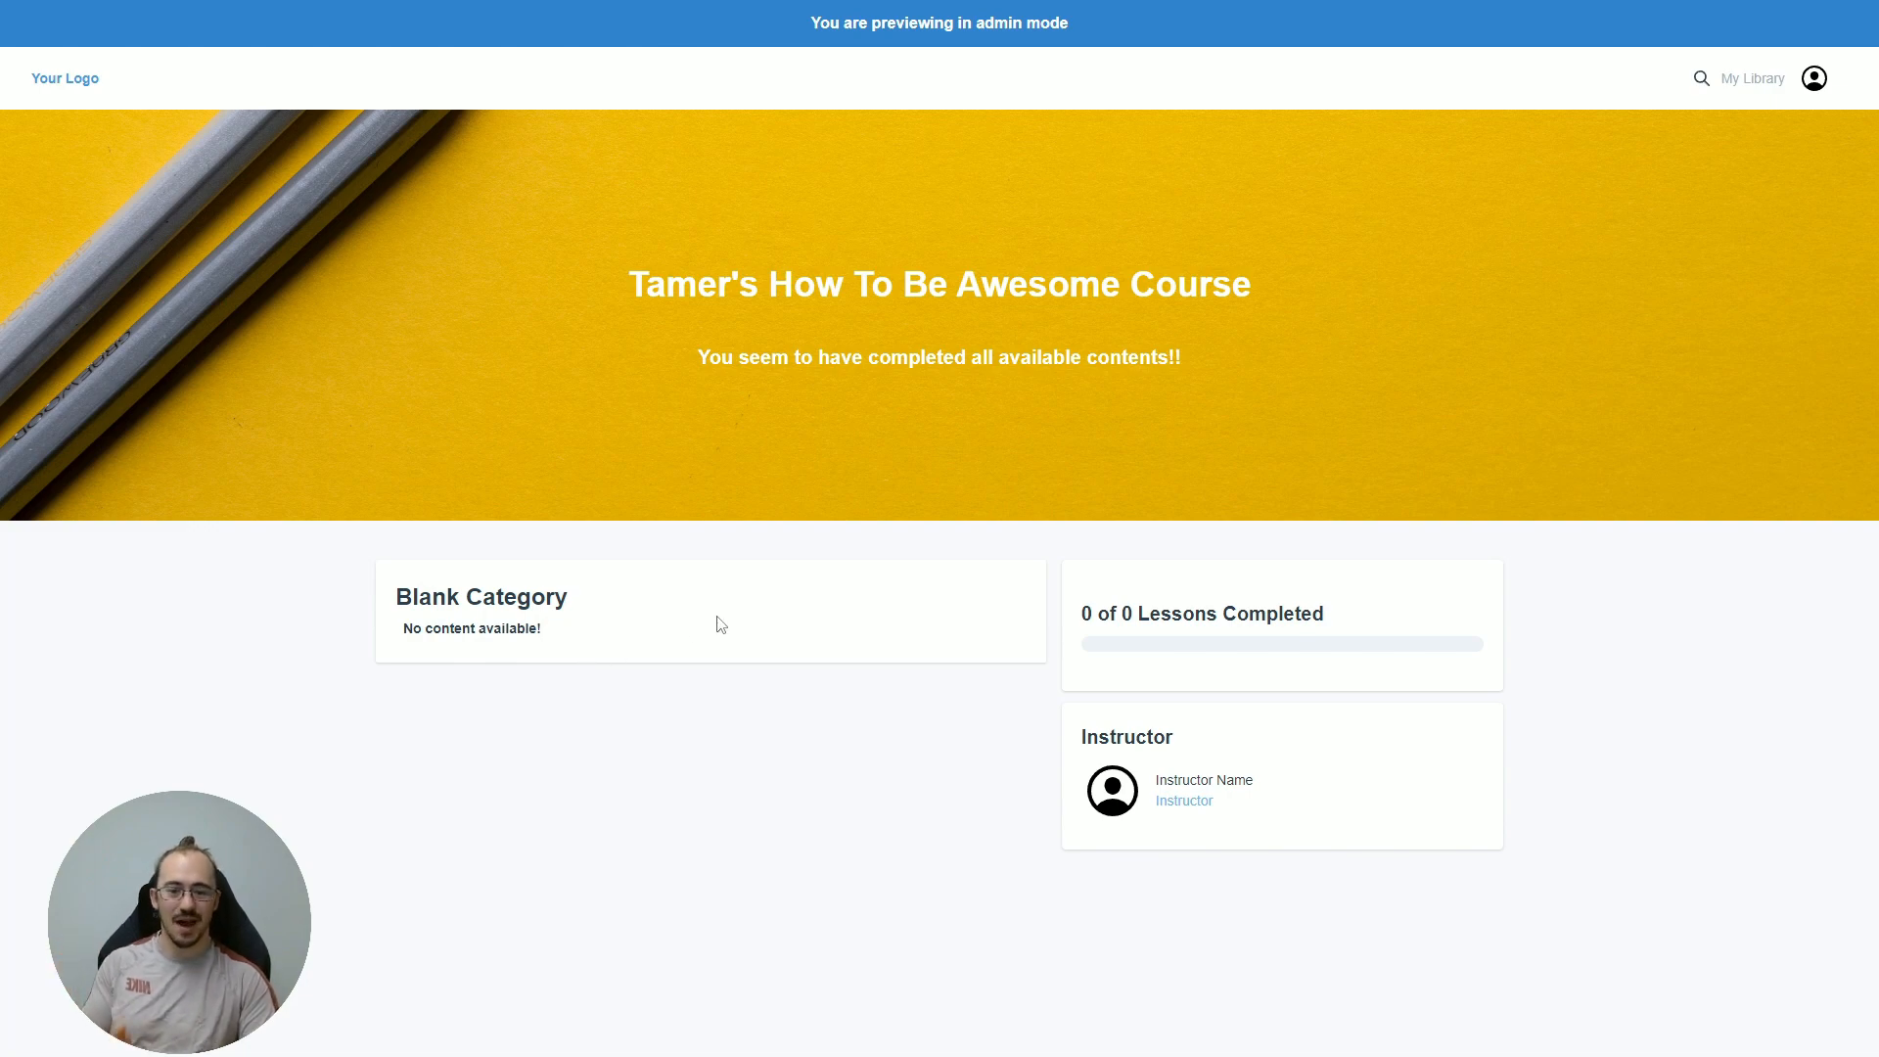
Step: Close the course preview and set the visibility of "Chapter 1: How it all started" to Published
key(ctrl+w)
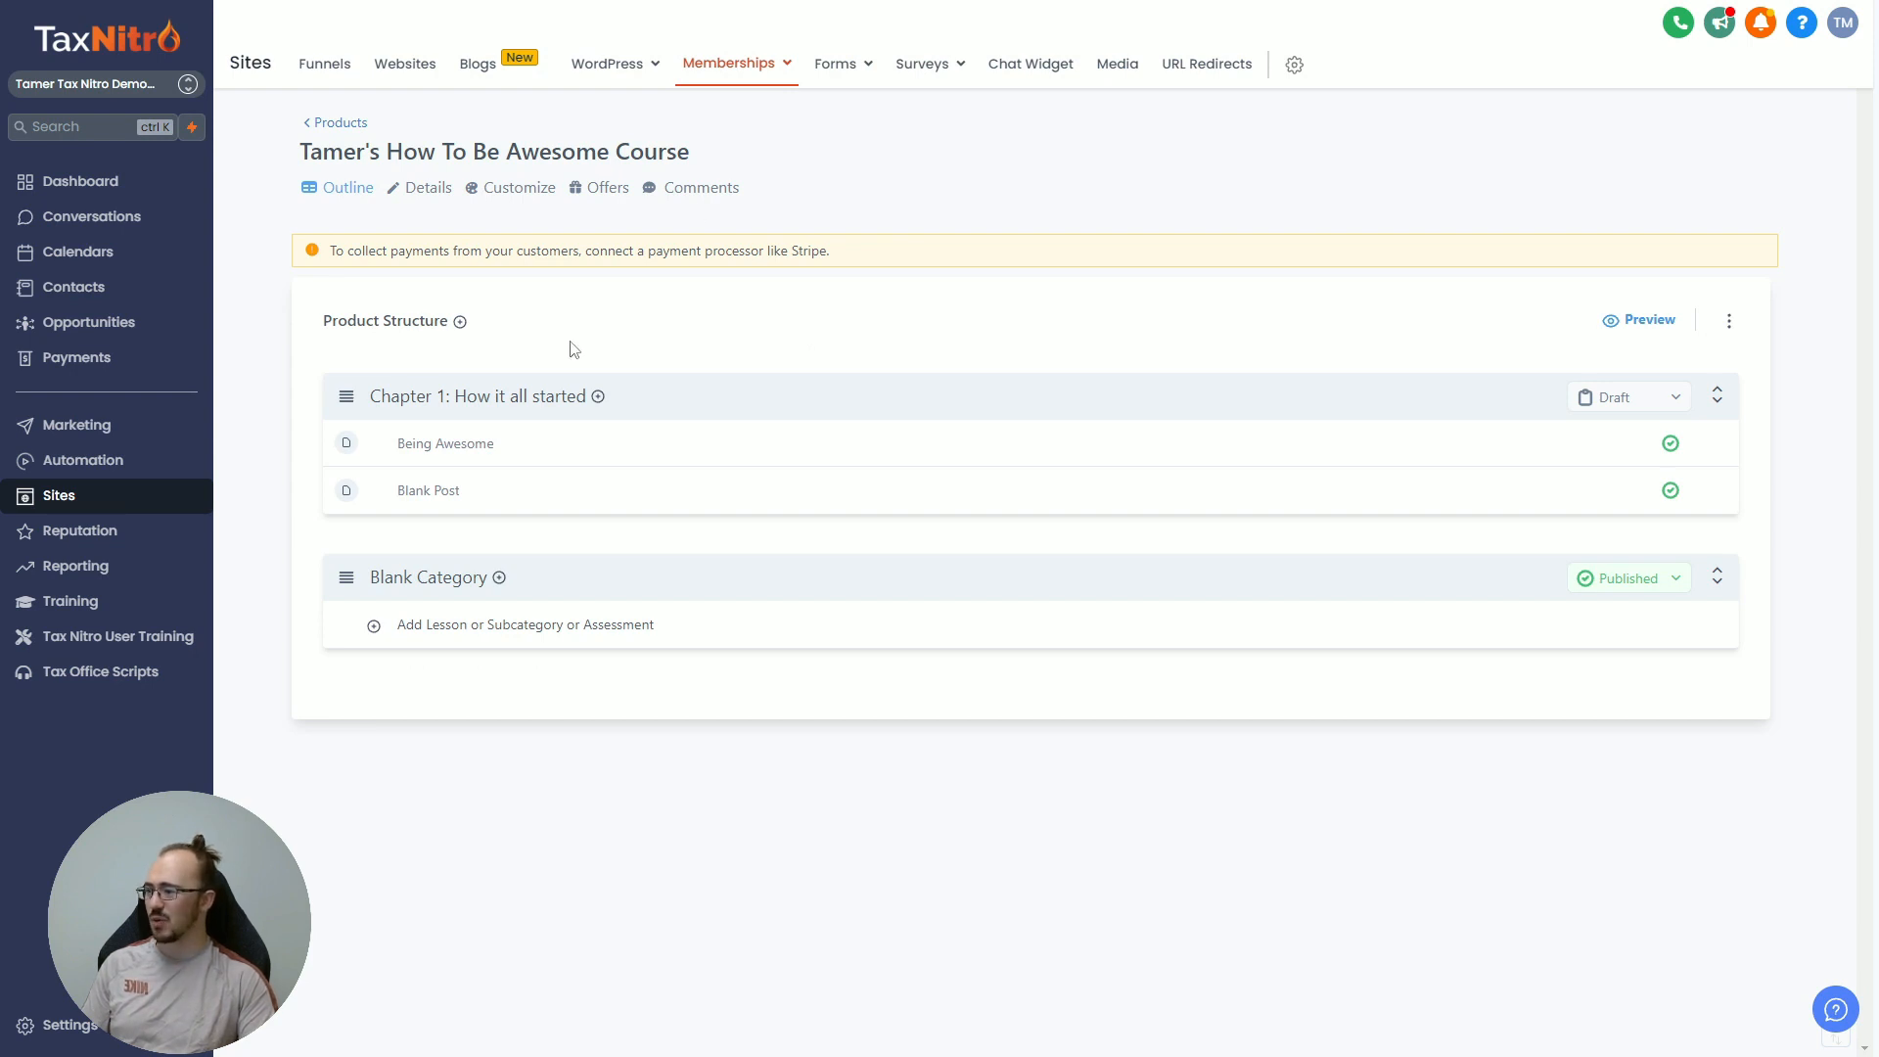
click(1653, 405)
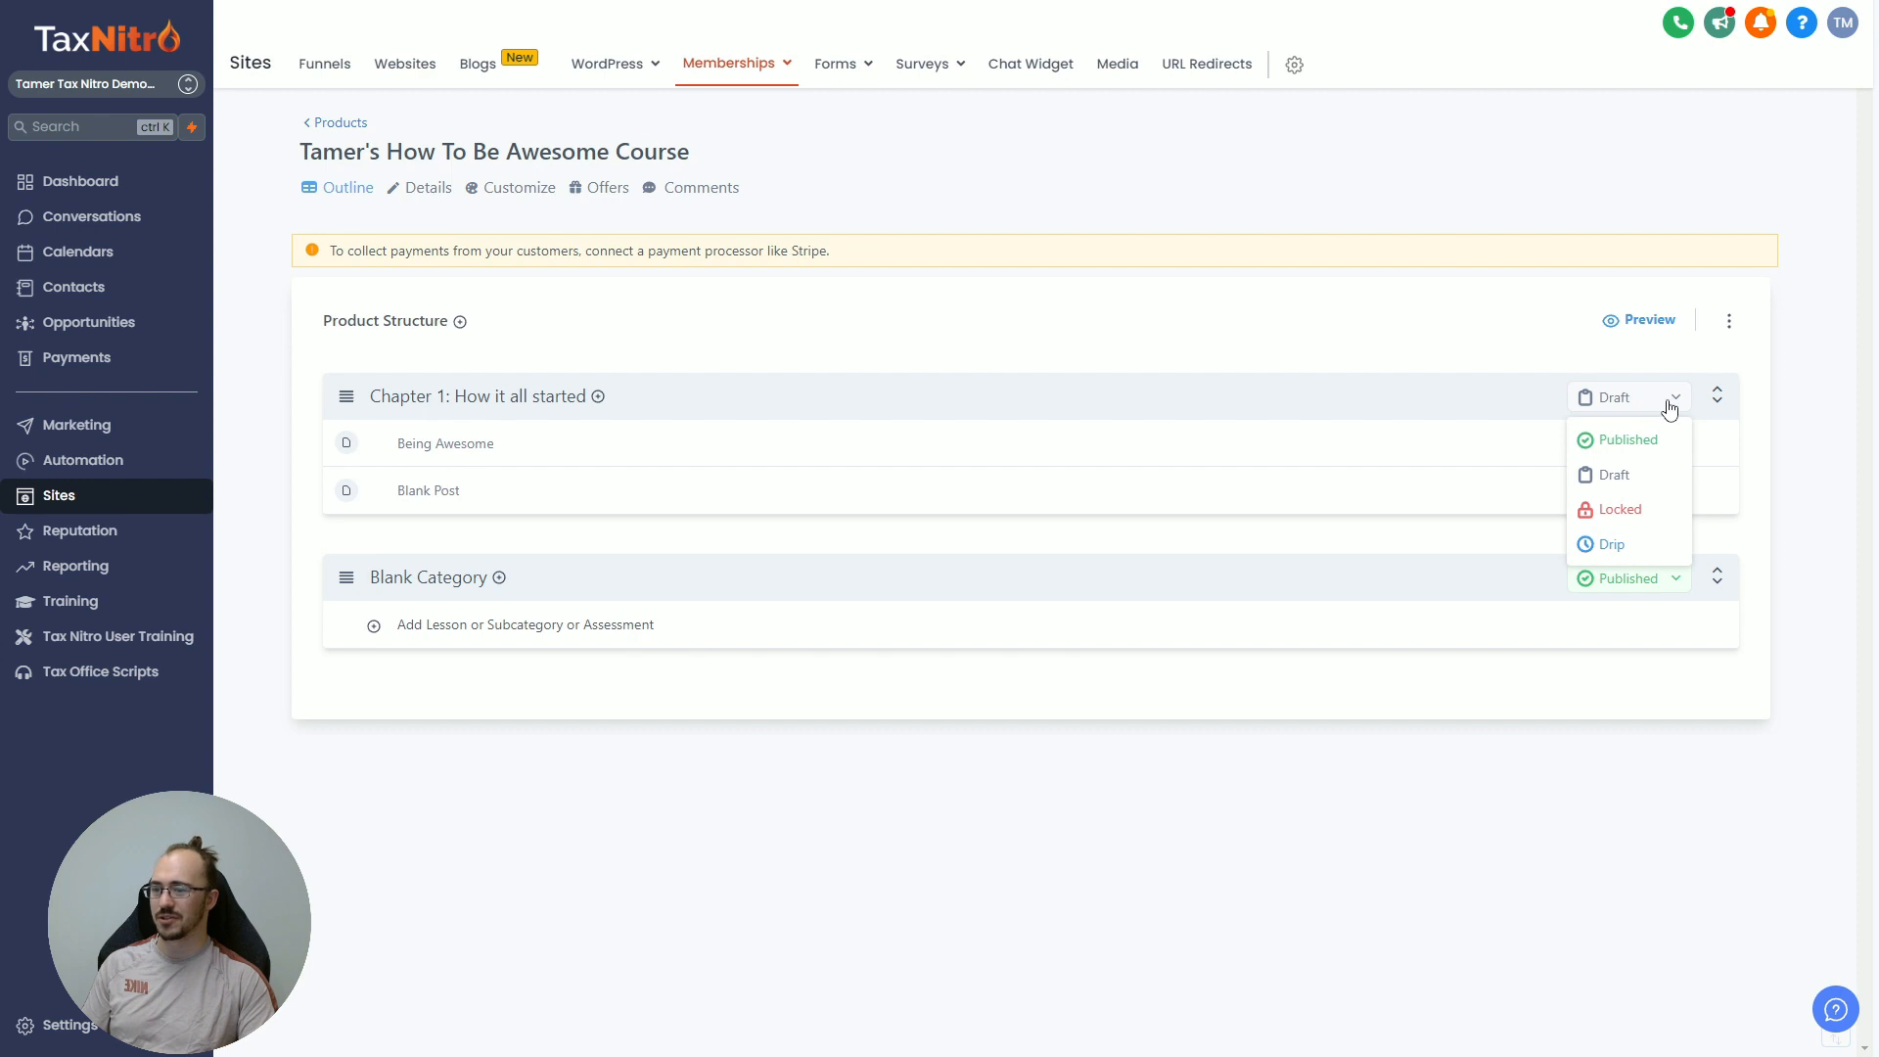
click(1621, 442)
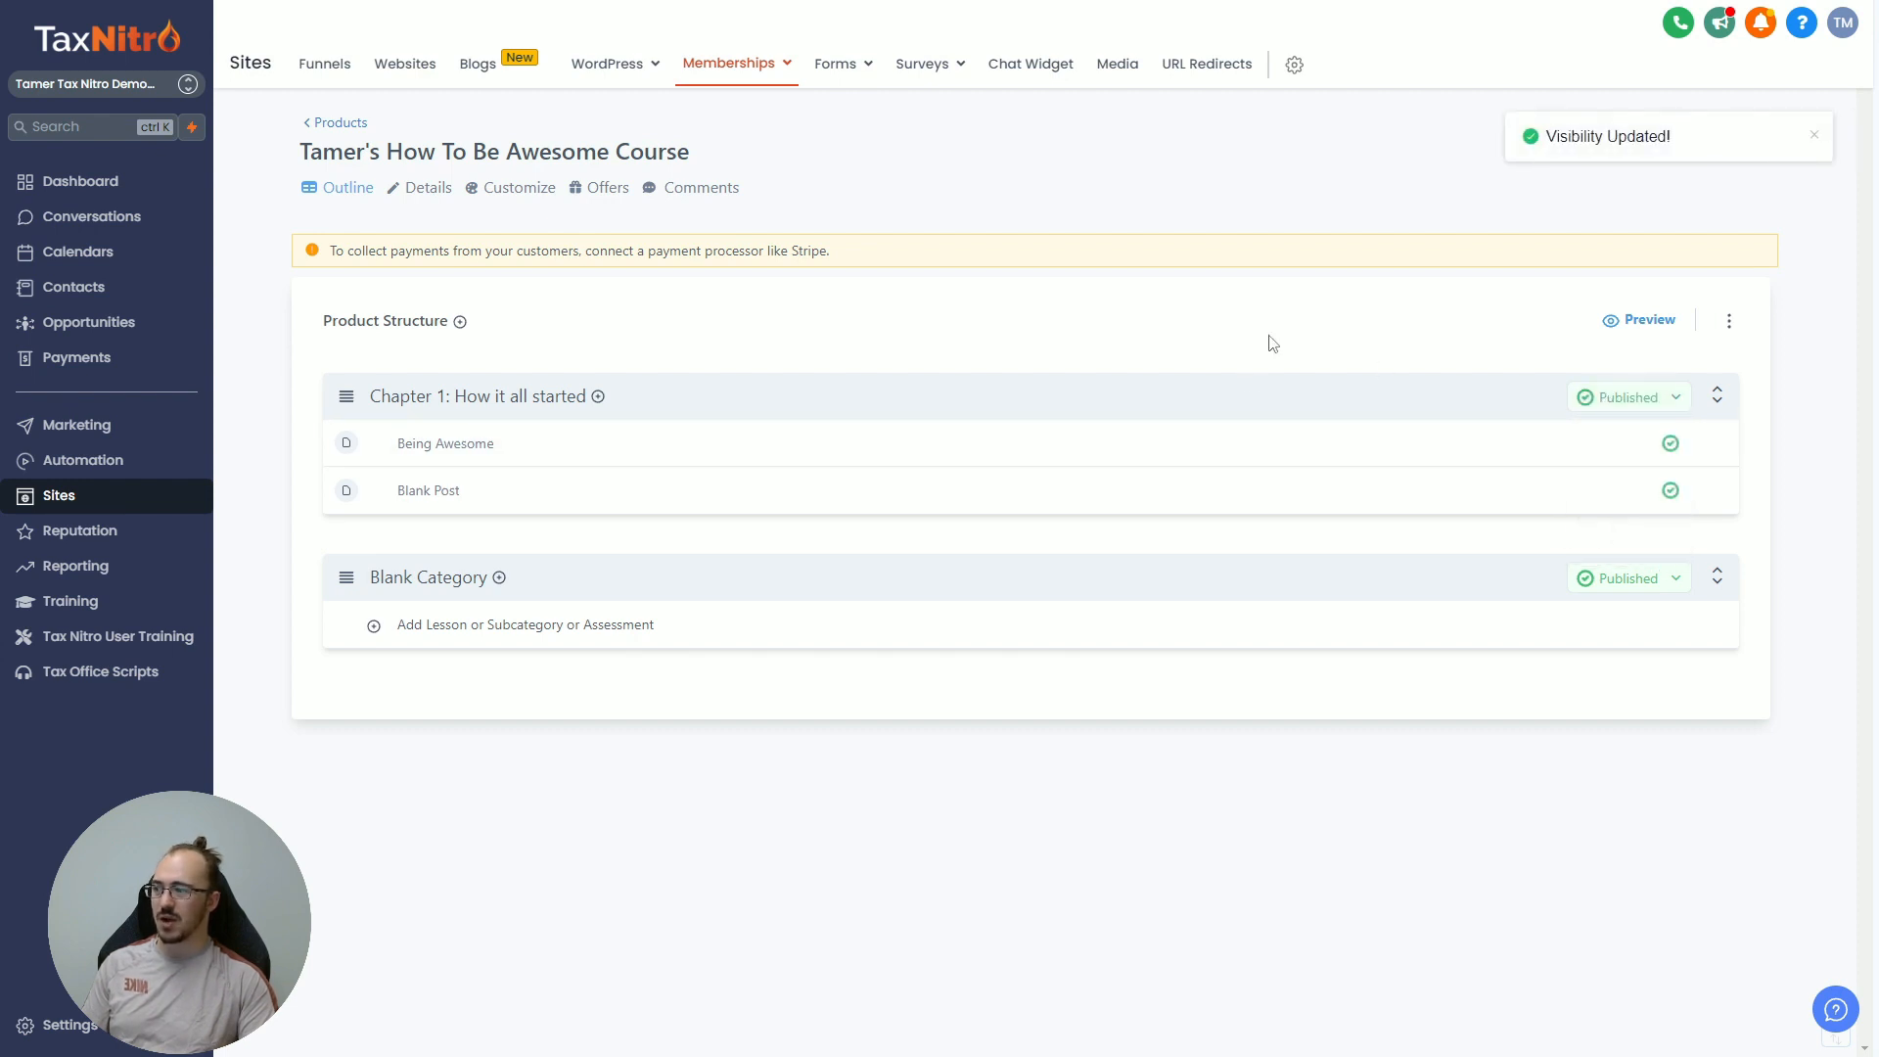
Step: Inspect the visibility options for Blank Category, including its Drip Days setting, without saving a change
click(1664, 583)
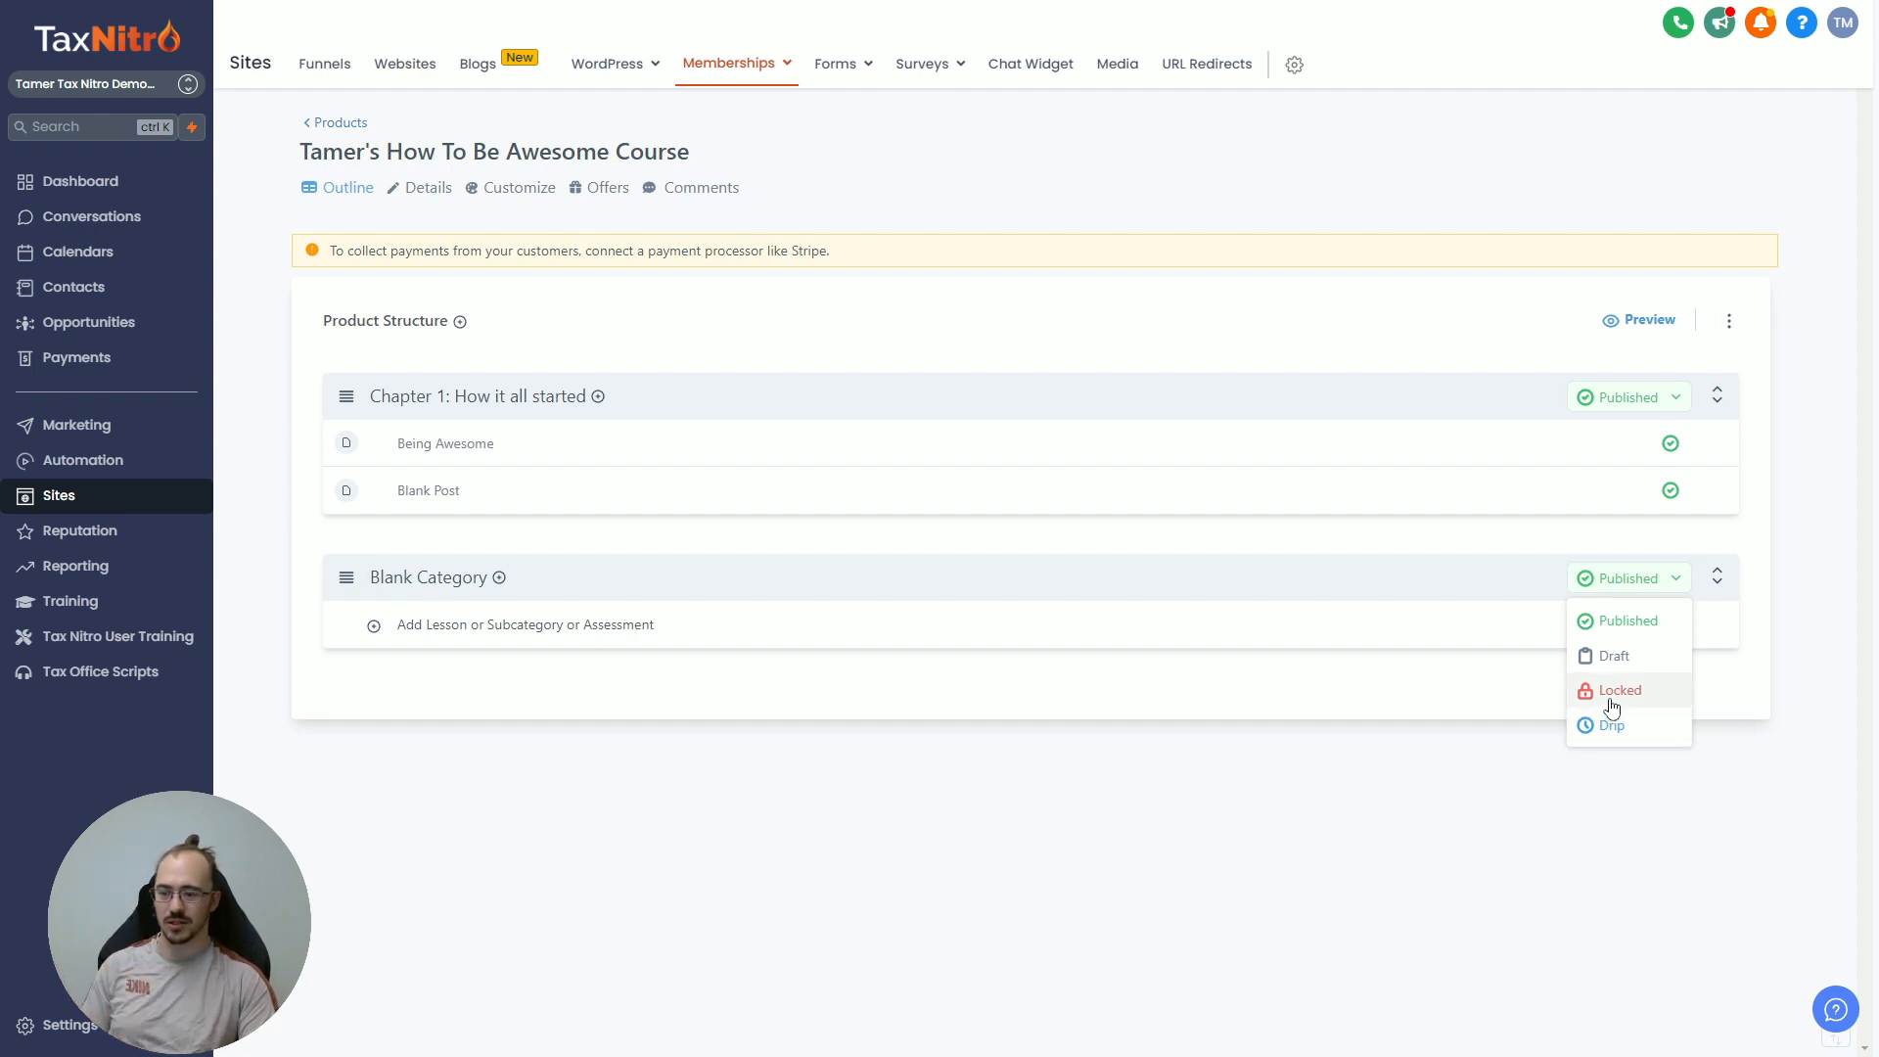
click(1630, 729)
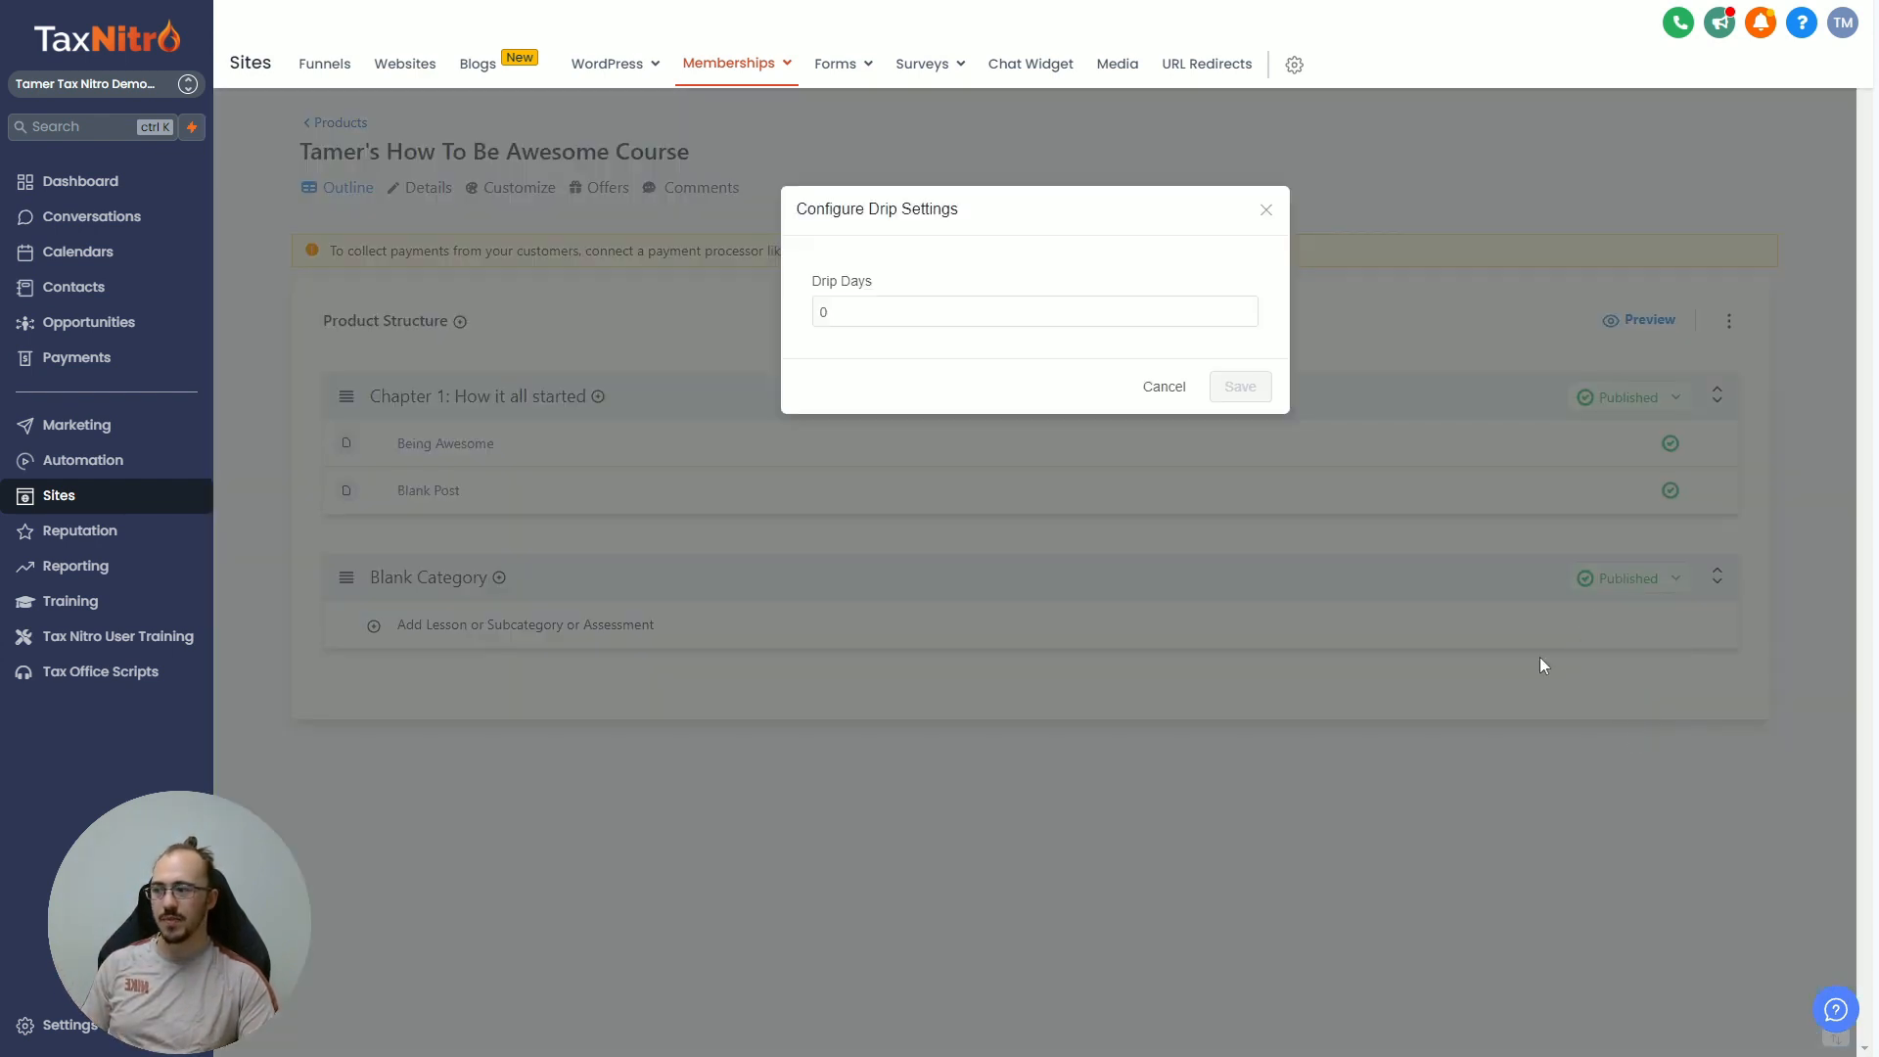
click(1158, 389)
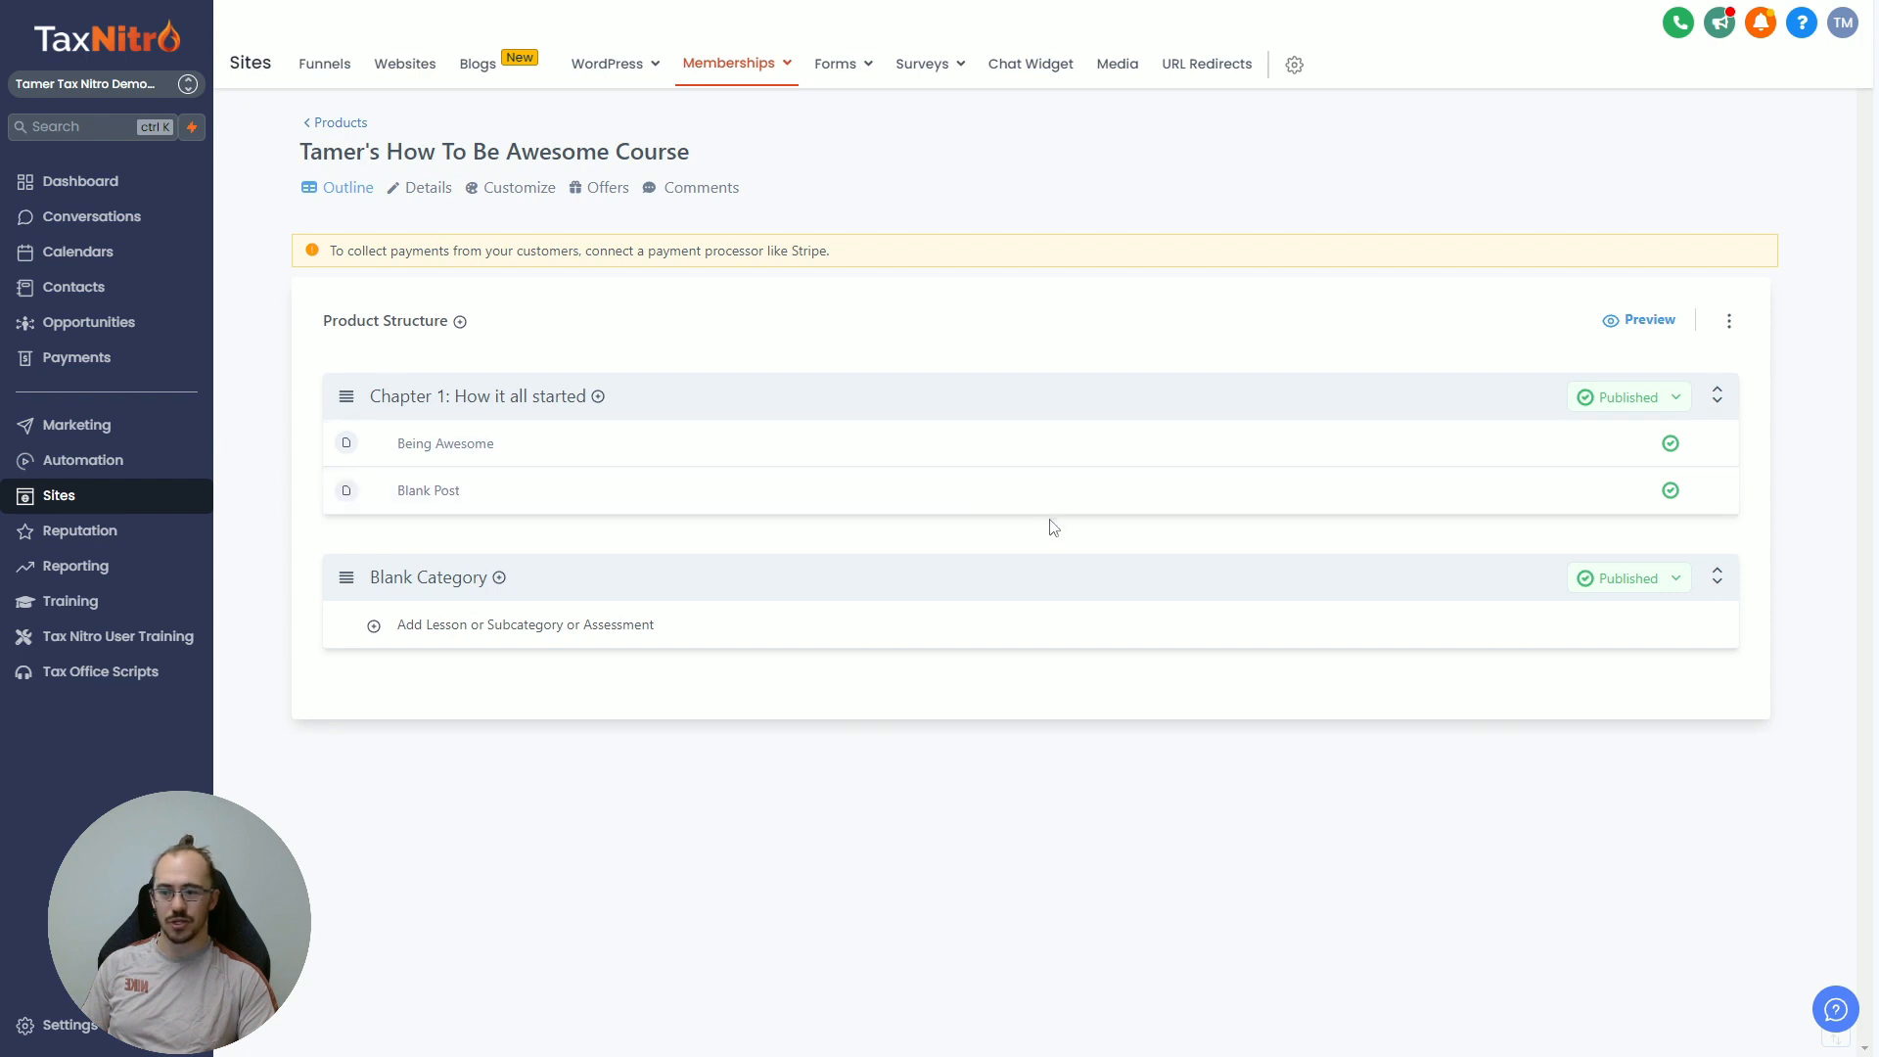
click(1594, 585)
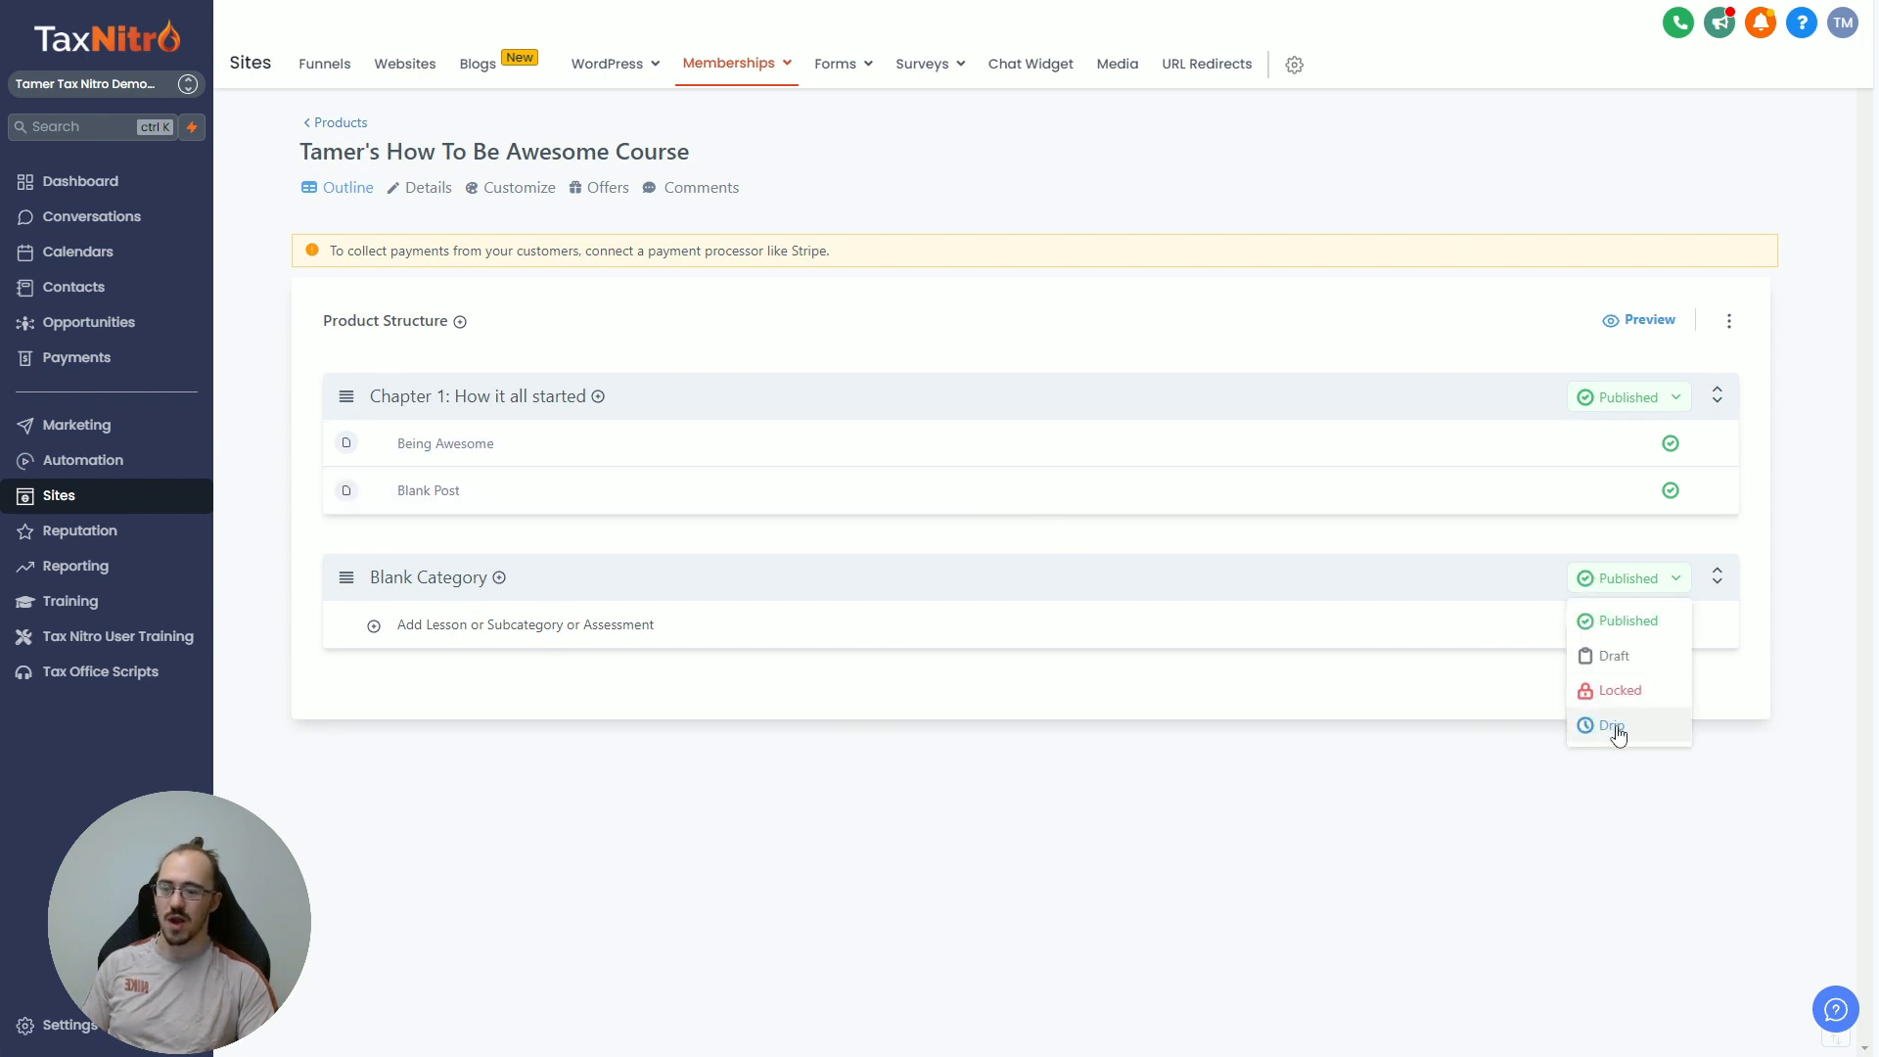
click(1424, 724)
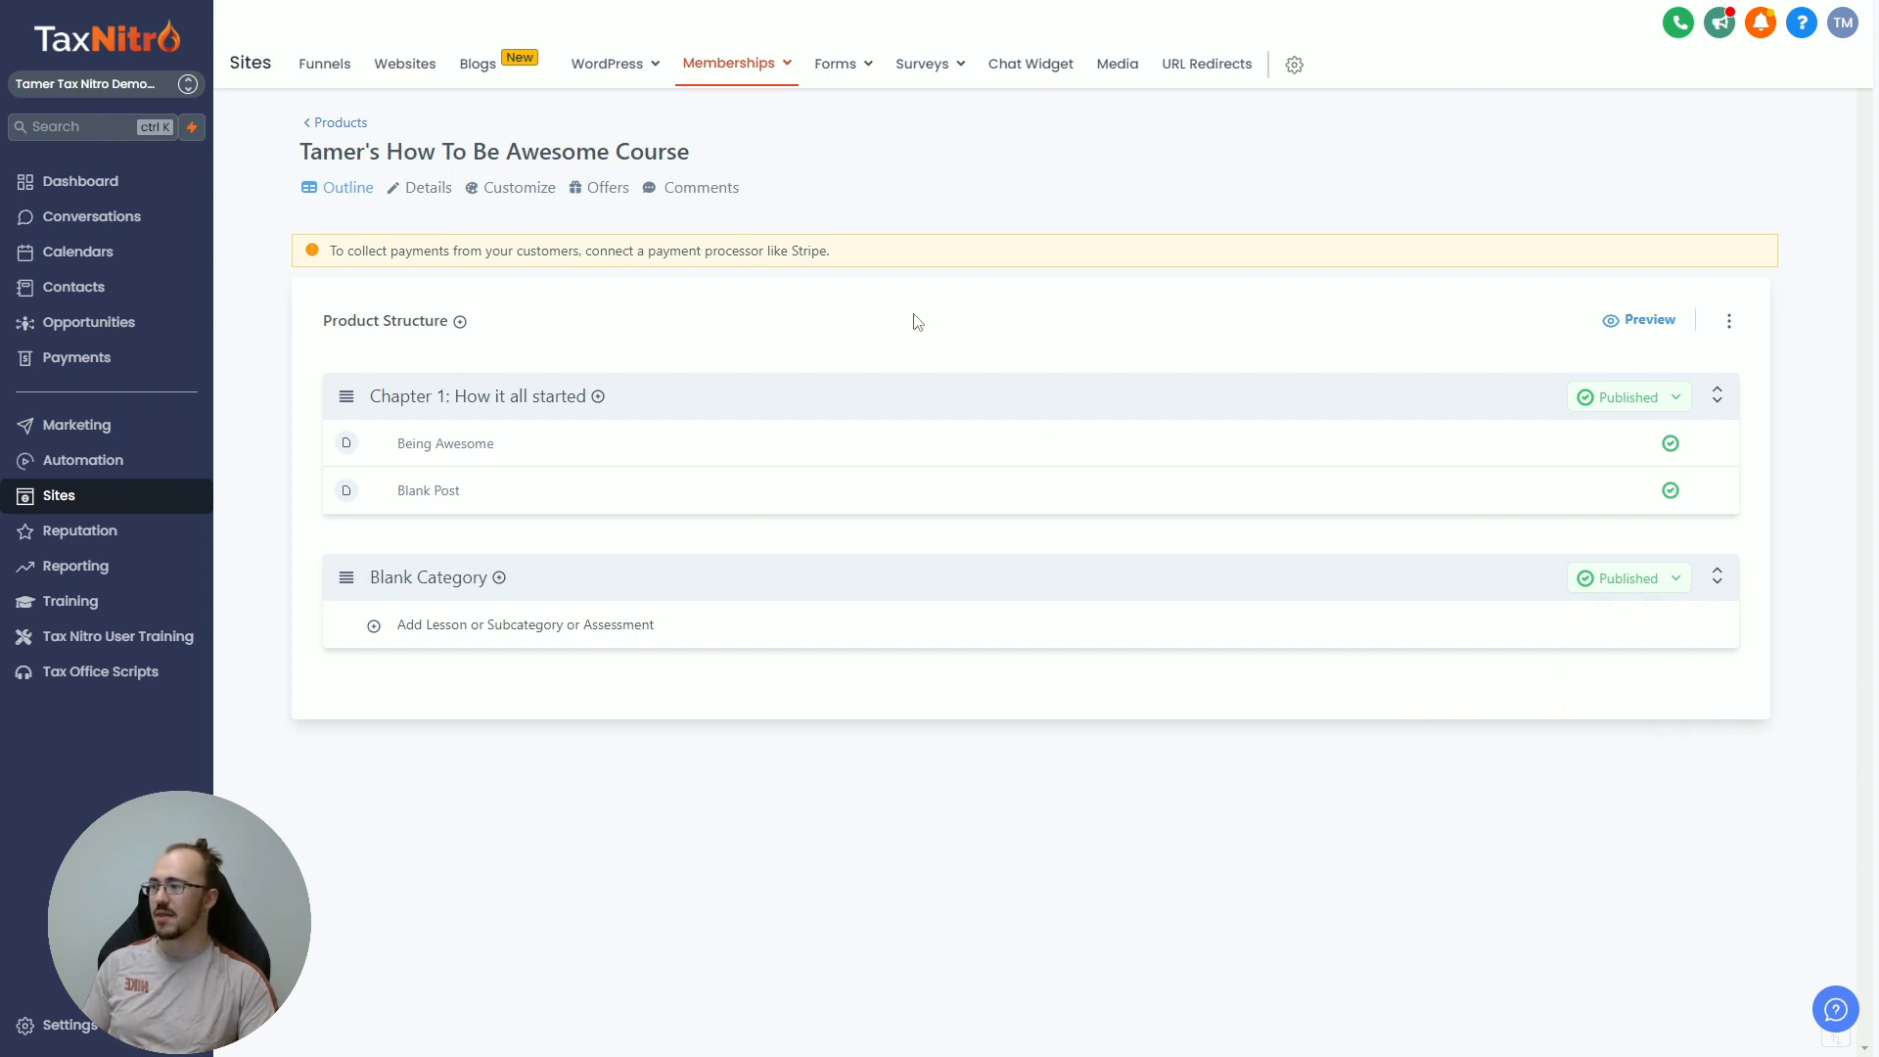
Step: Preview the course with Chapter 1 published and open the Being Awesome lesson in it
click(1656, 325)
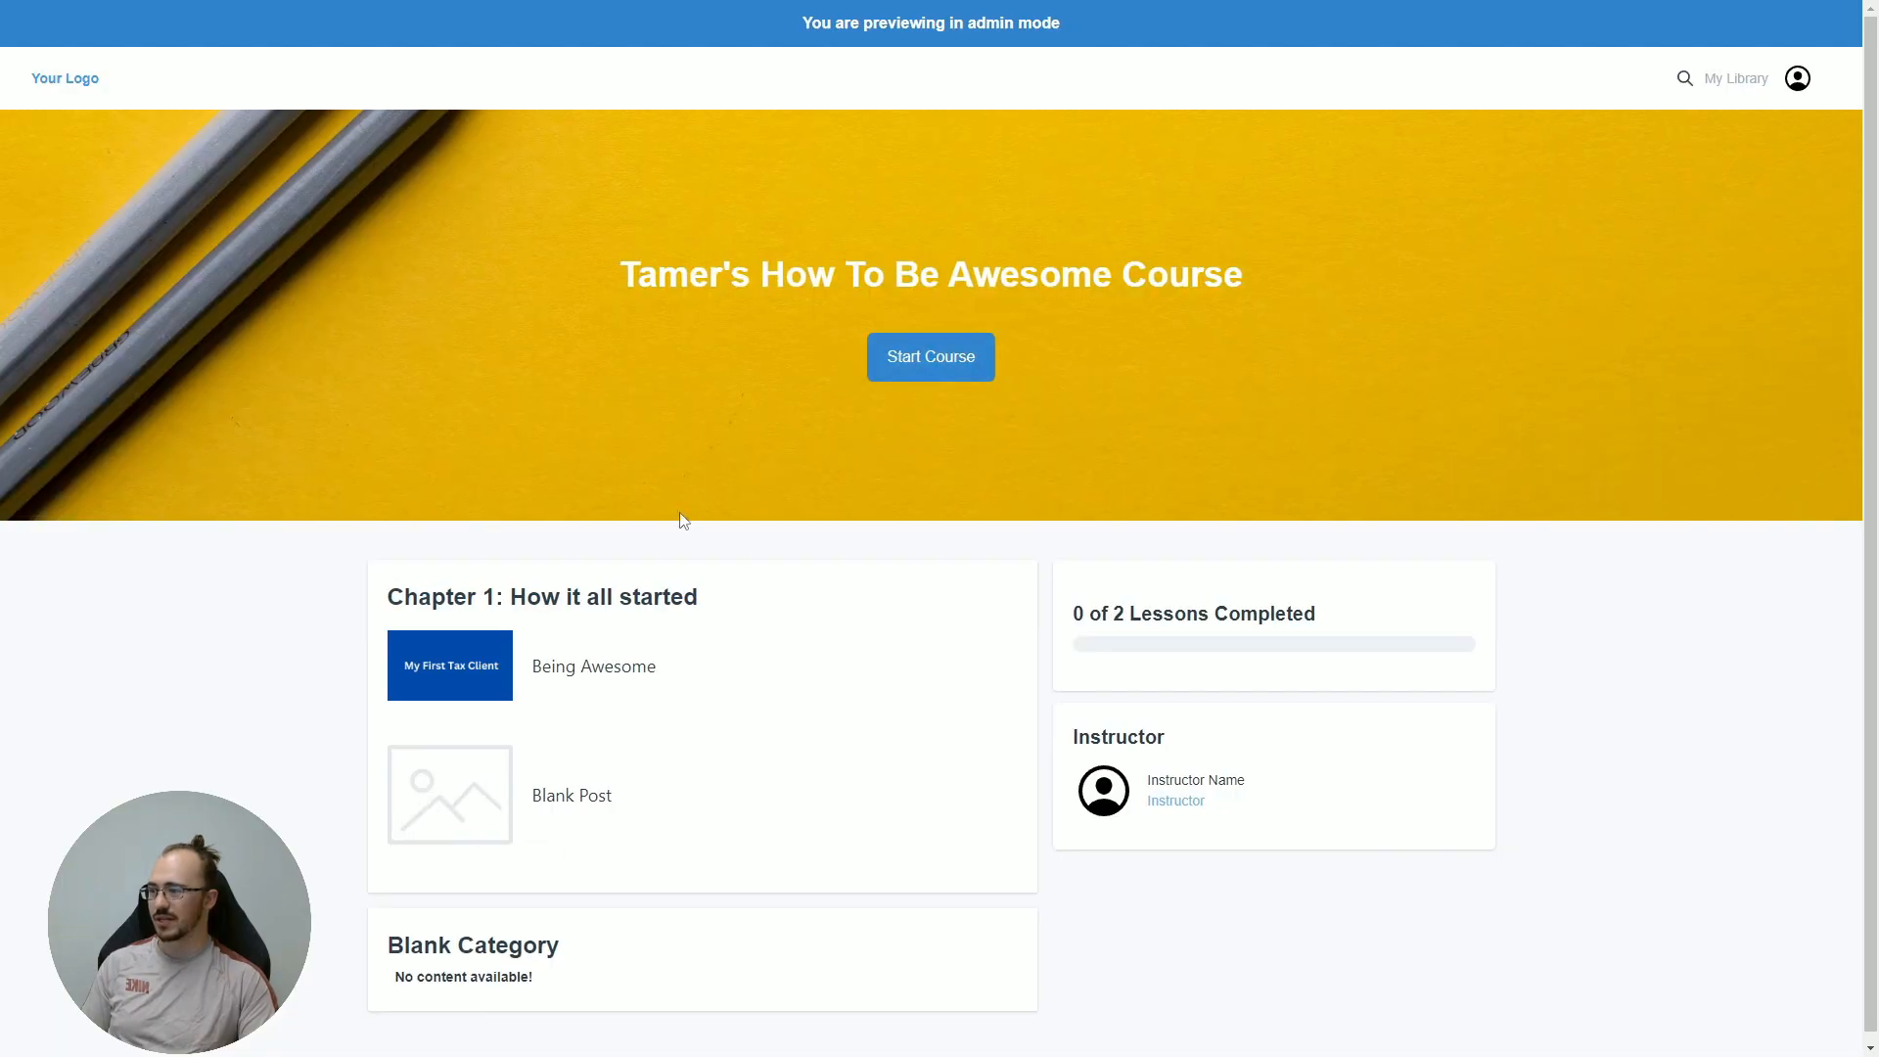
click(568, 666)
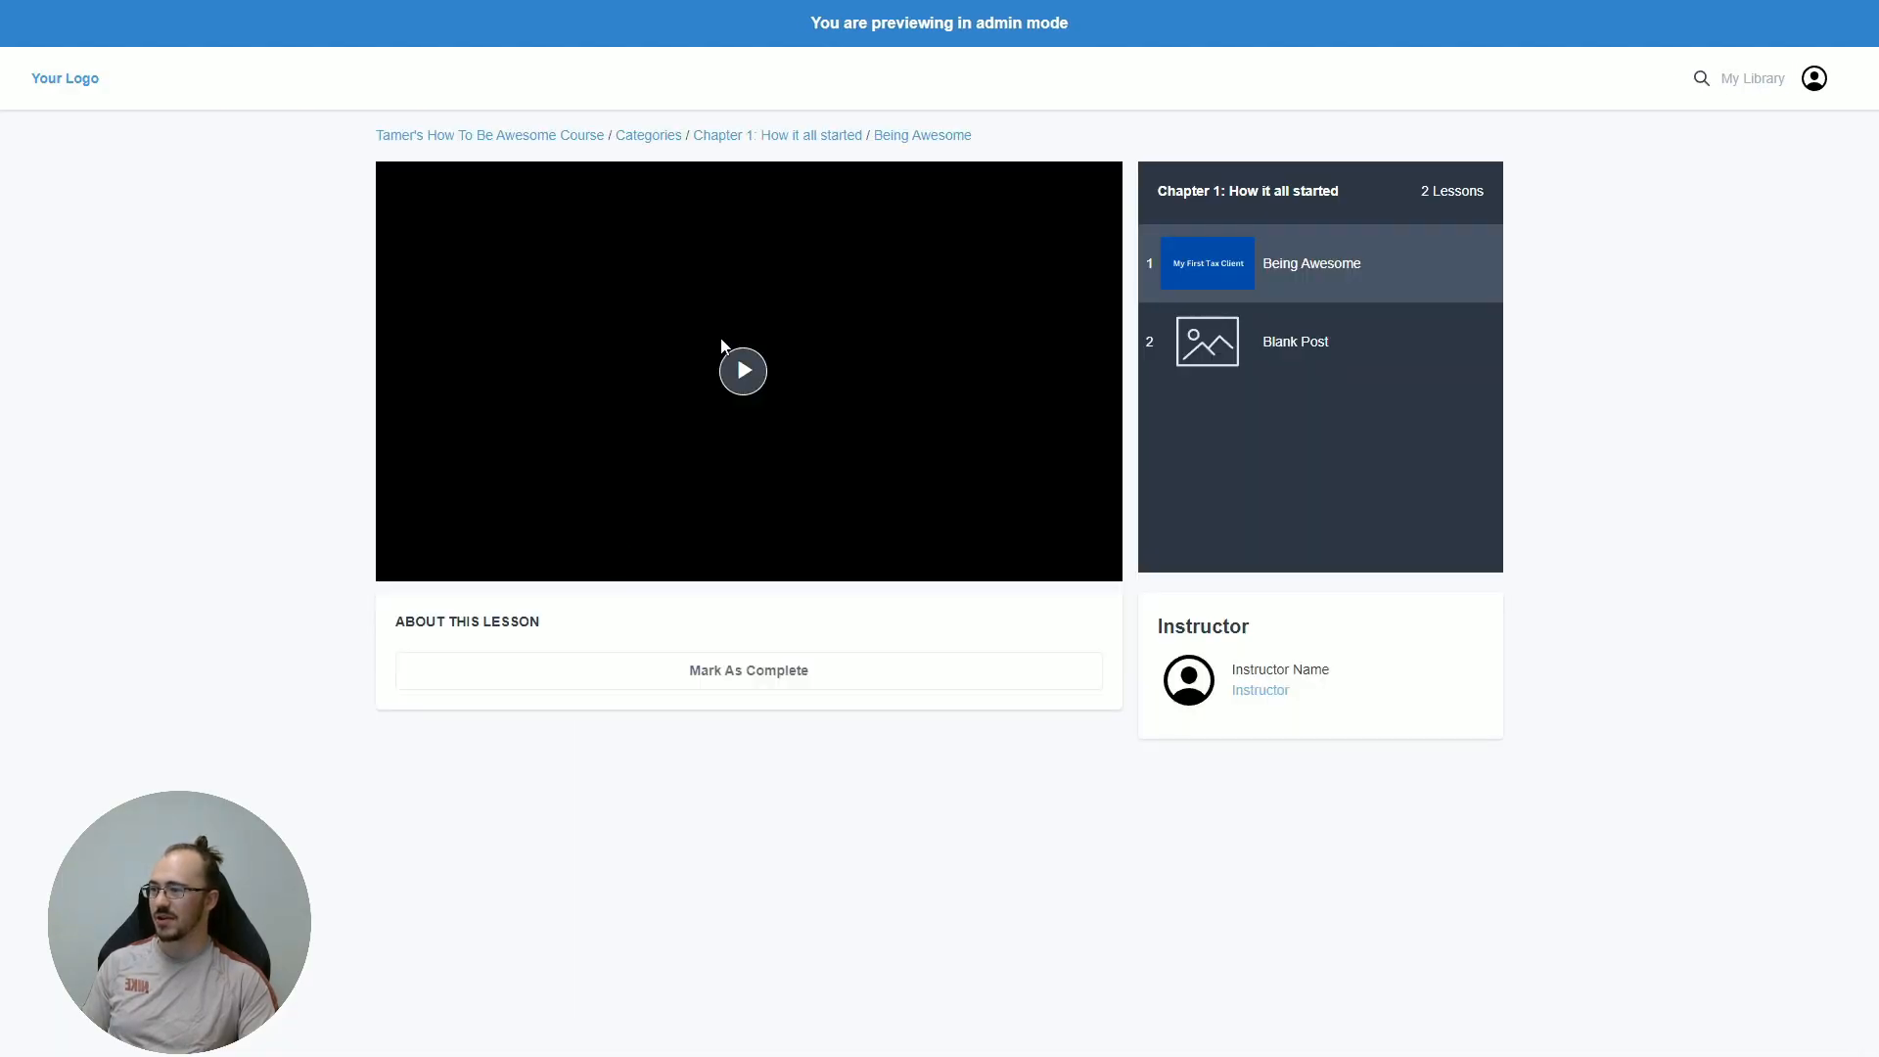